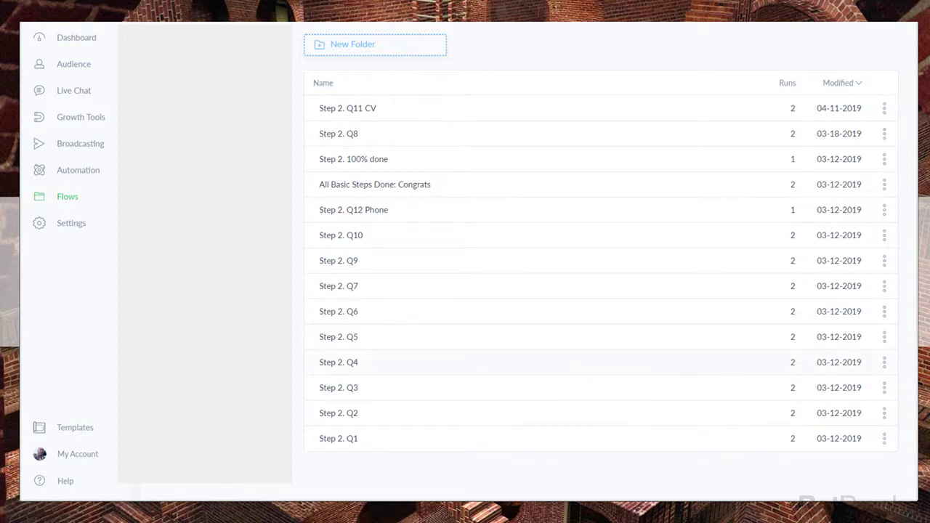
Open the Step 2. Q1 flow and examine its condition, location question, tag action and link to the following flow
left_click(347, 440)
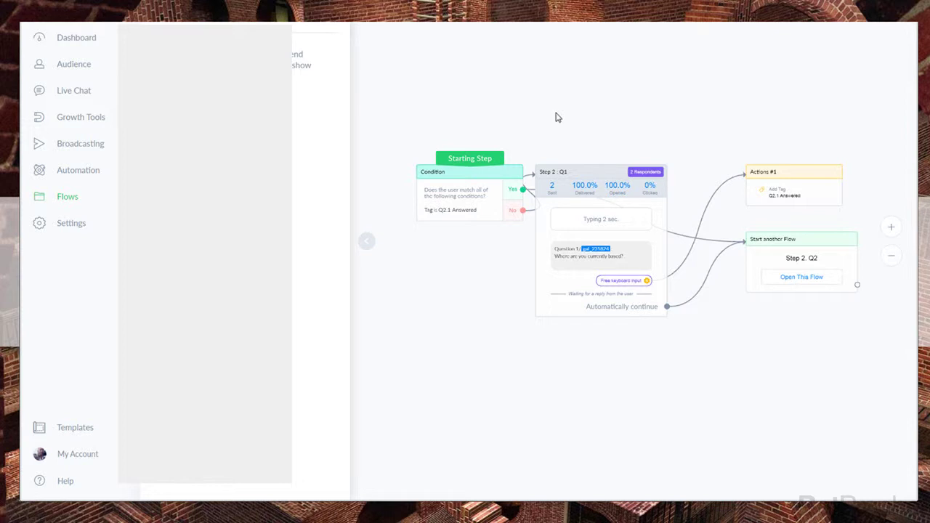
left_click_drag(613, 118, 591, 93)
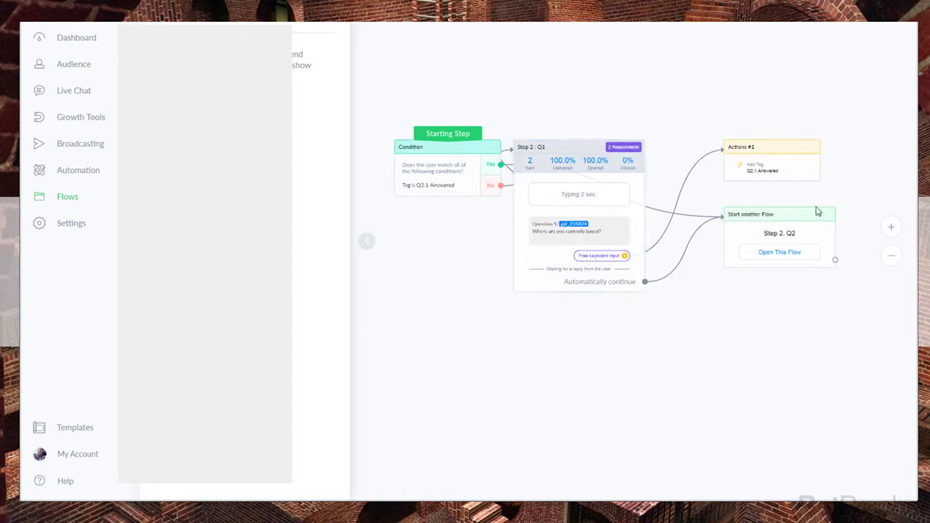
scroll(560, 230, "up", 3)
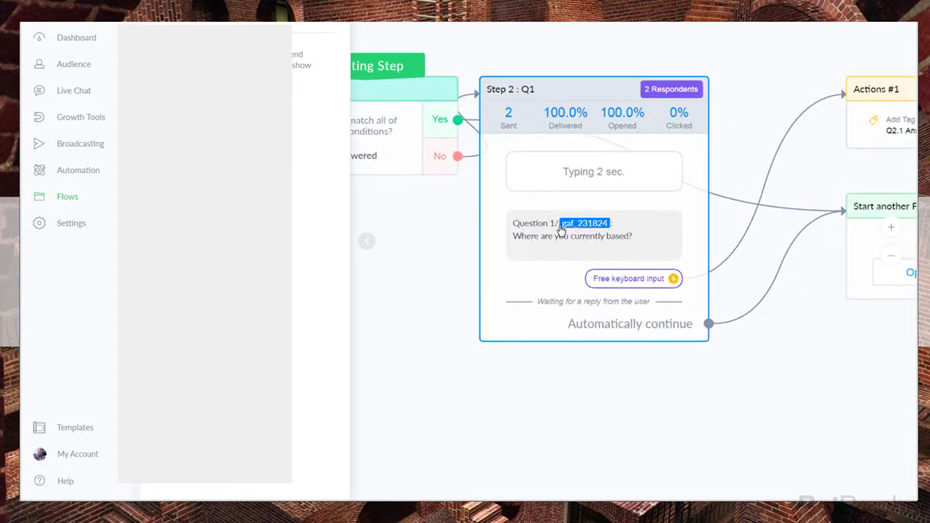
scroll(561, 233, "down", 1)
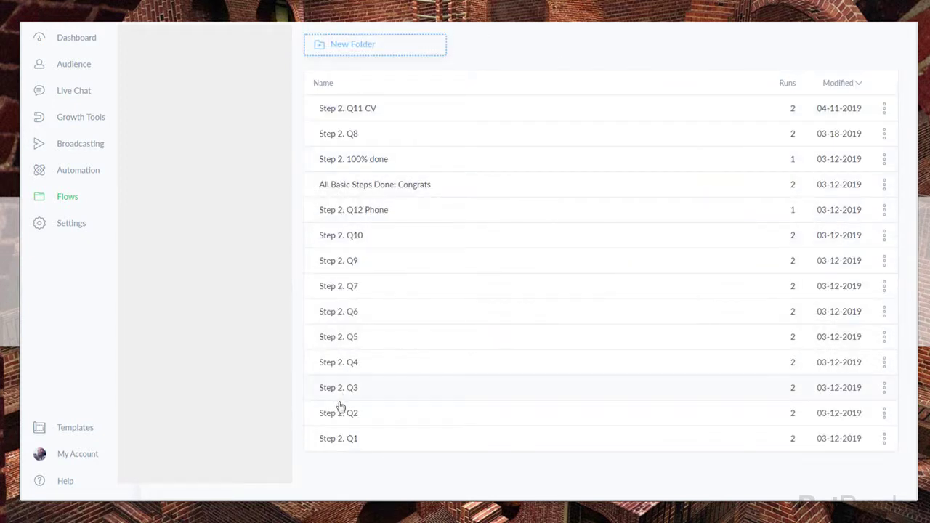
left_click(365, 441)
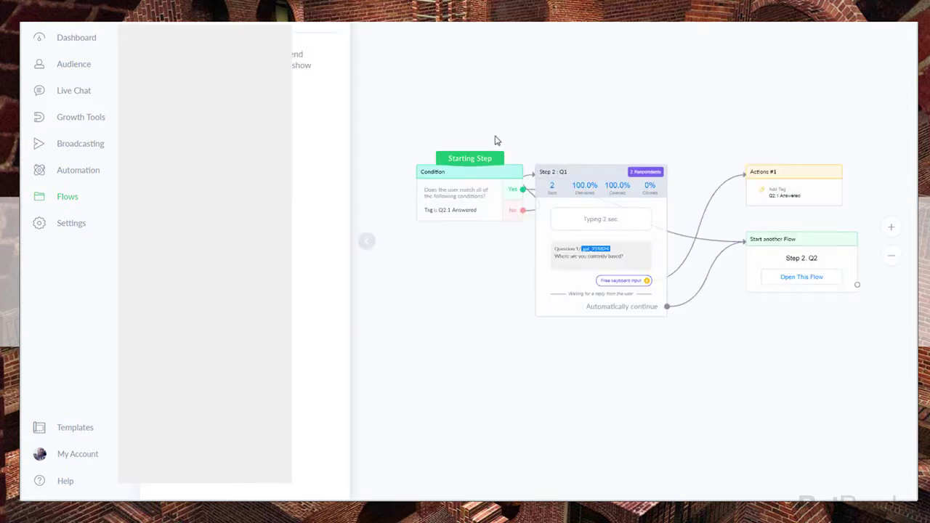
left_click_drag(571, 129, 541, 80)
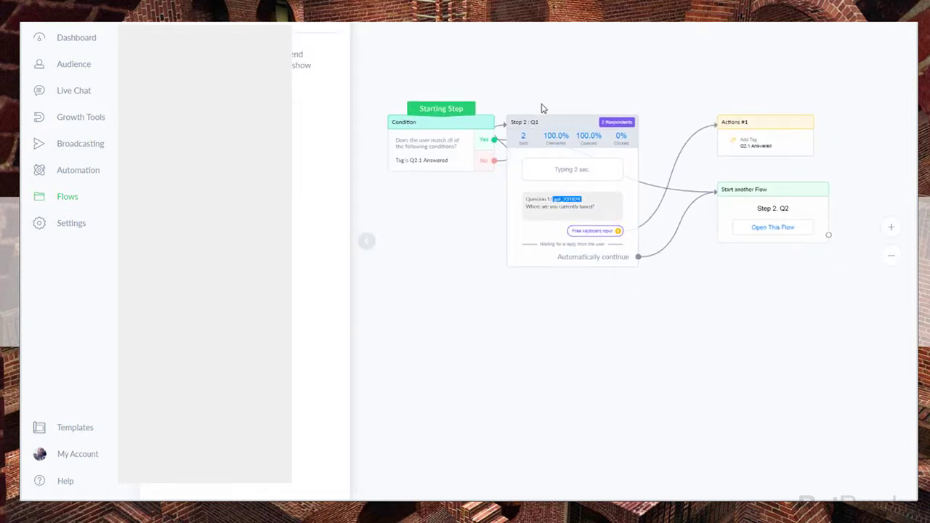
scroll(541, 107, "up", 2)
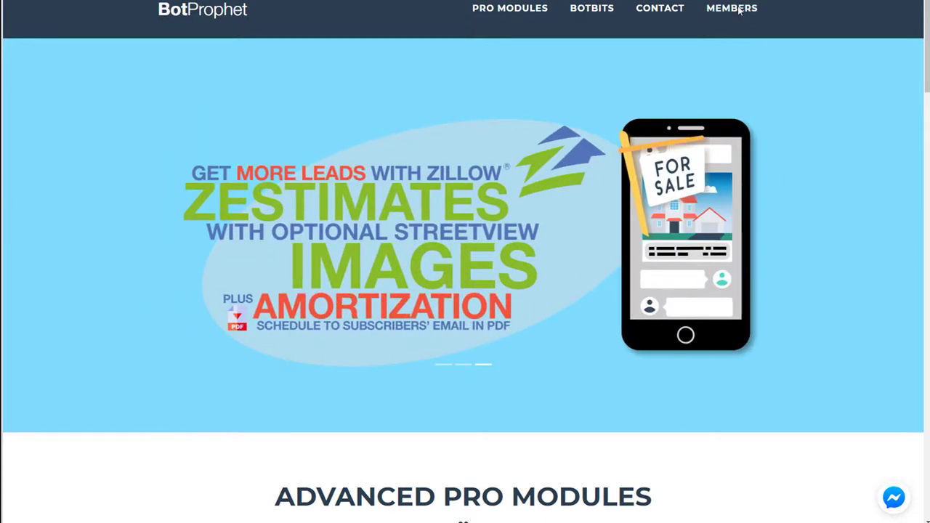
Go to the BotProphet members area and open the Webview Forms on the Fly module
left_click(739, 9)
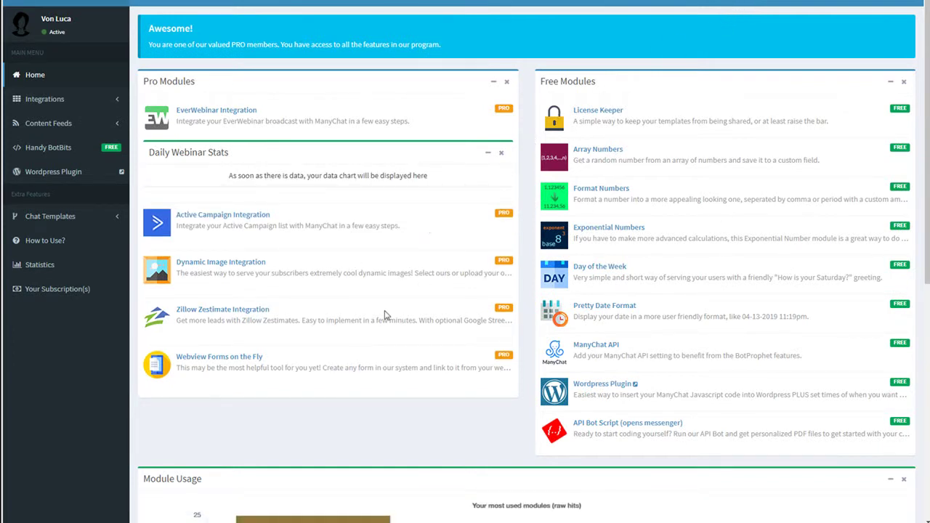
left_click(219, 357)
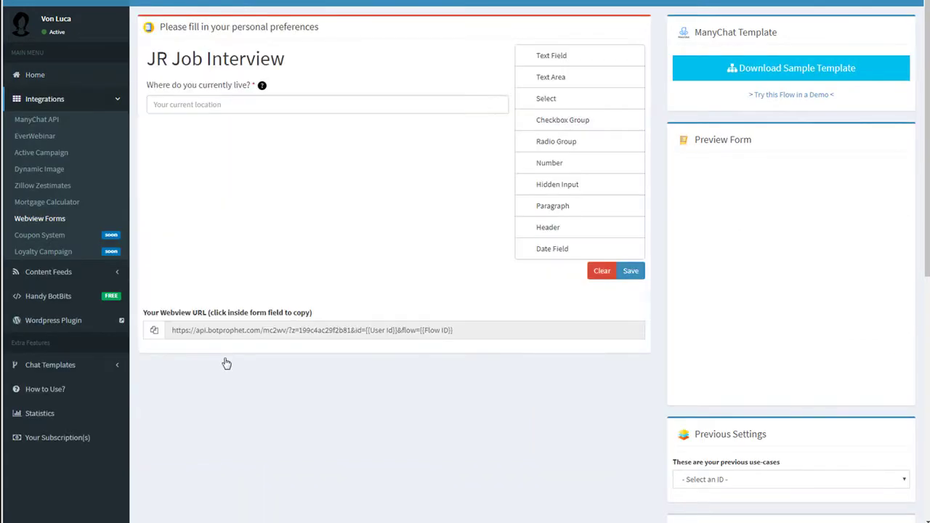
Clear all fields from the JR Job Interview form and add a blank text field
left_click(601, 271)
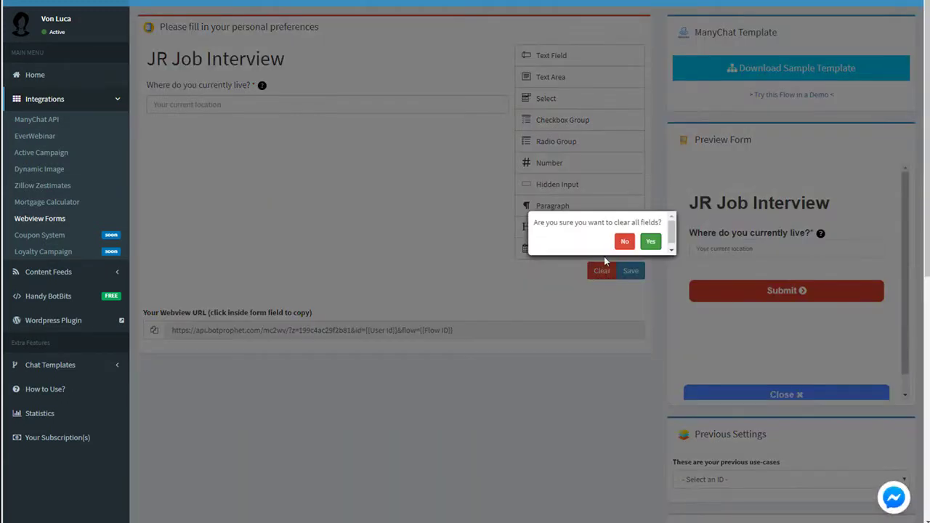
left_click(651, 243)
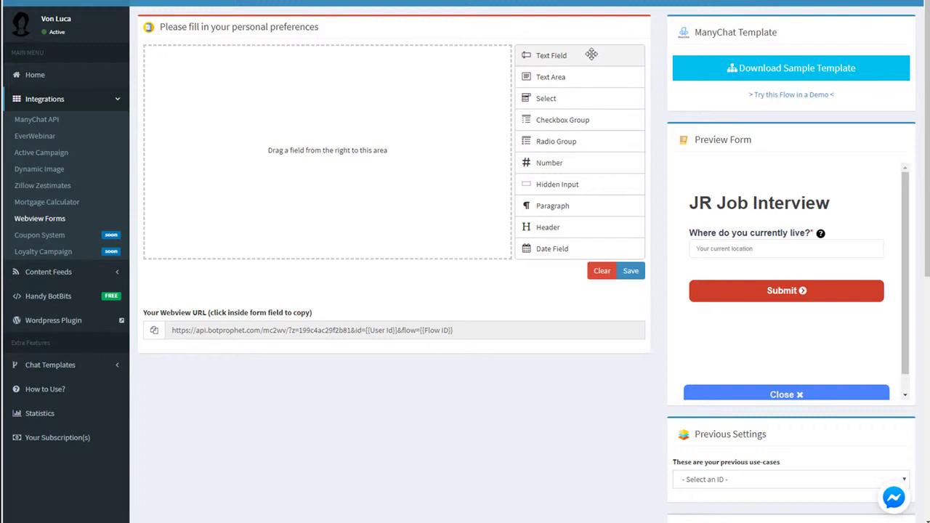
left_click_drag(584, 54, 409, 89)
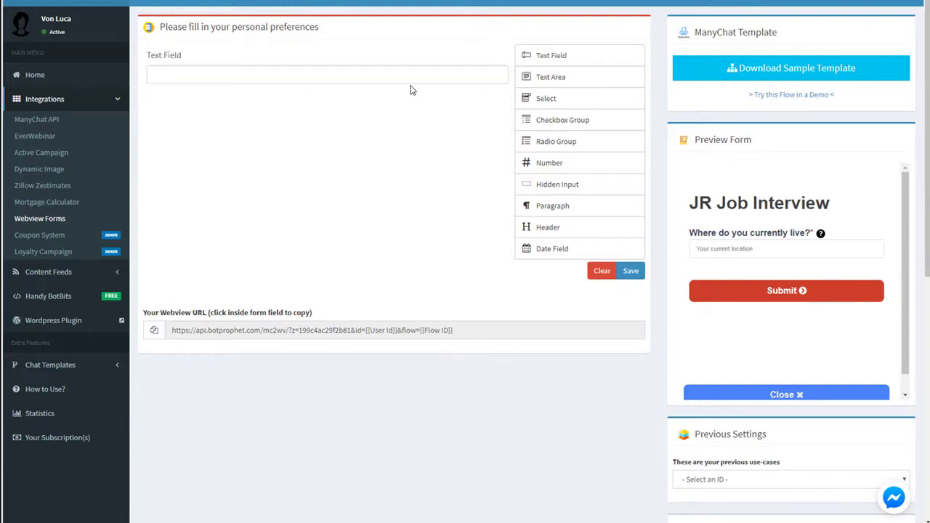
scroll(435, 109, "down", 1)
scroll(486, 133, "up", 1)
Load the saved JR Job Interview form from the previous use-cases
left_click(716, 483)
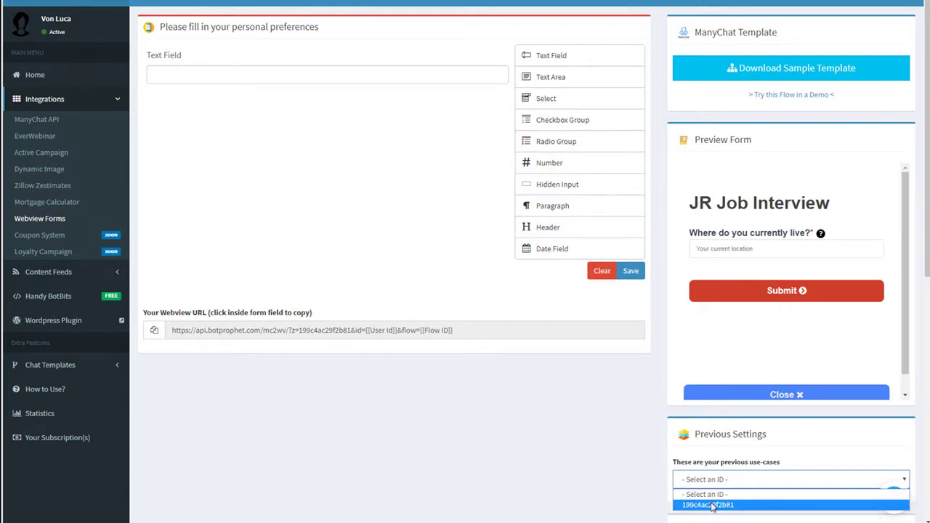
left_click(711, 504)
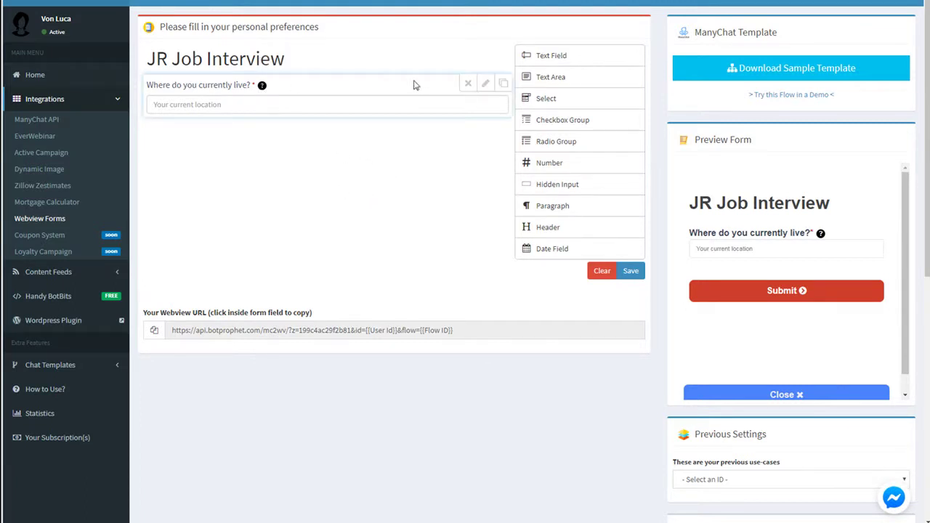
Remove the font colour markup from the location question's label, leaving "Where do you currently live?"
left_click(486, 85)
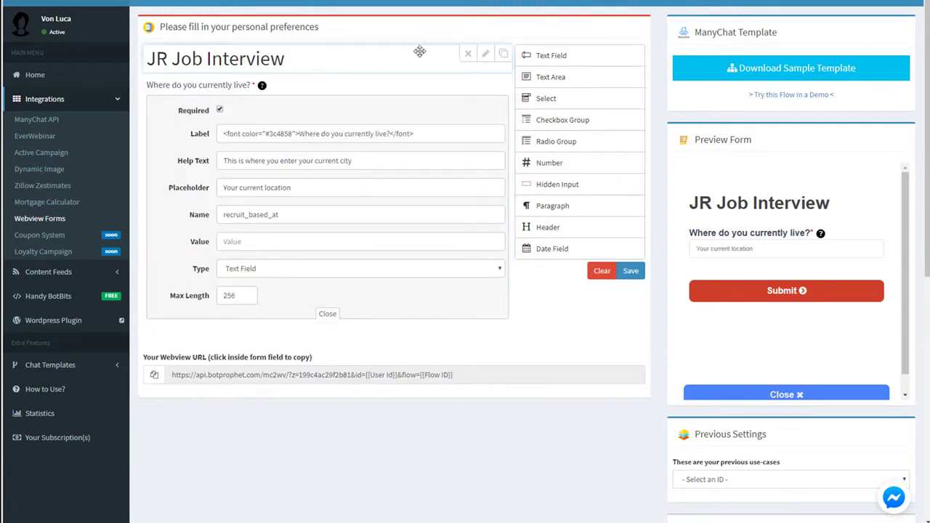
left_click(485, 53)
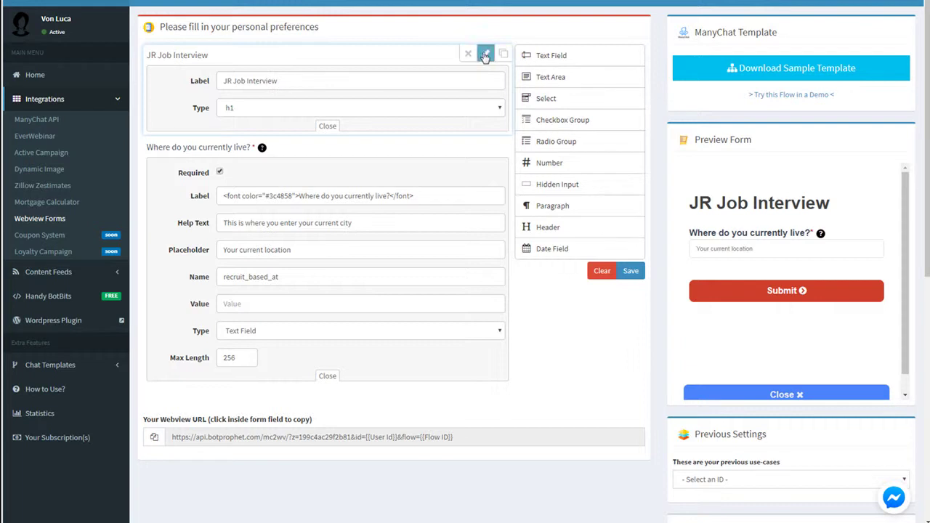
left_click(485, 56)
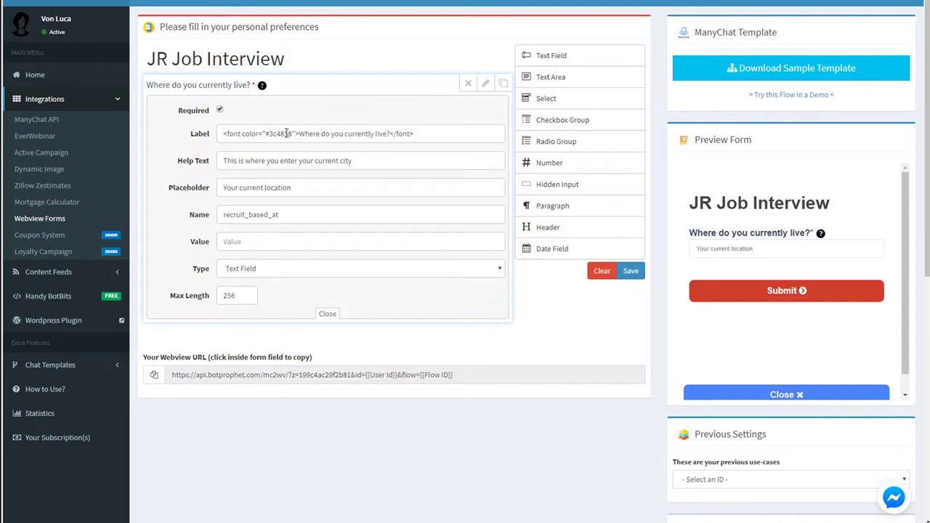
left_click_drag(297, 134, 221, 133)
key("BackSpace")
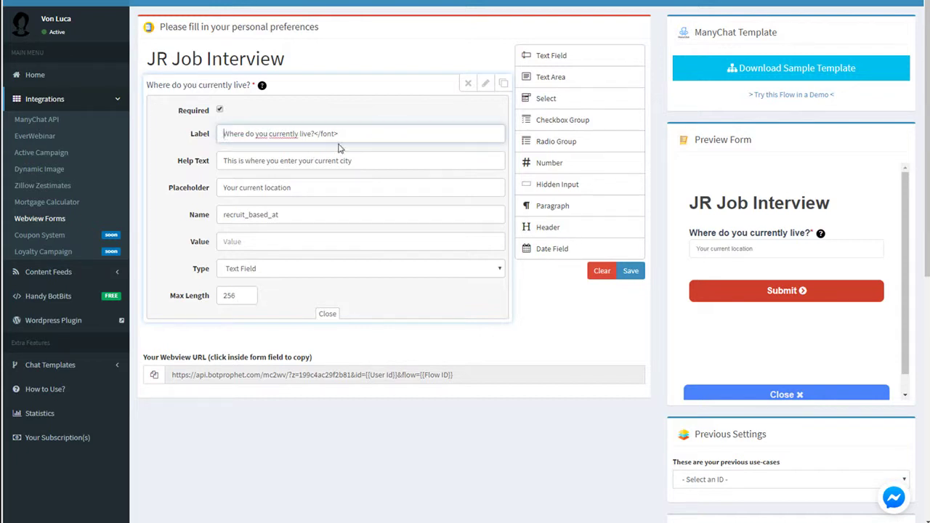
left_click_drag(317, 133, 359, 132)
key("BackSpace")
key("BackSpace")
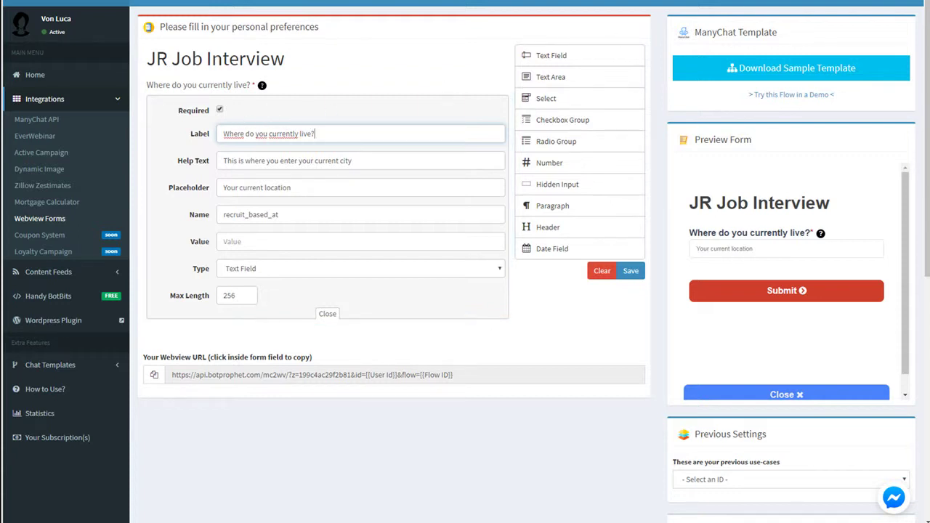
Switch to ManyChat, put the Step 2. Q1 flow in edit mode and open the location question's user input settings
key("alt+Tab")
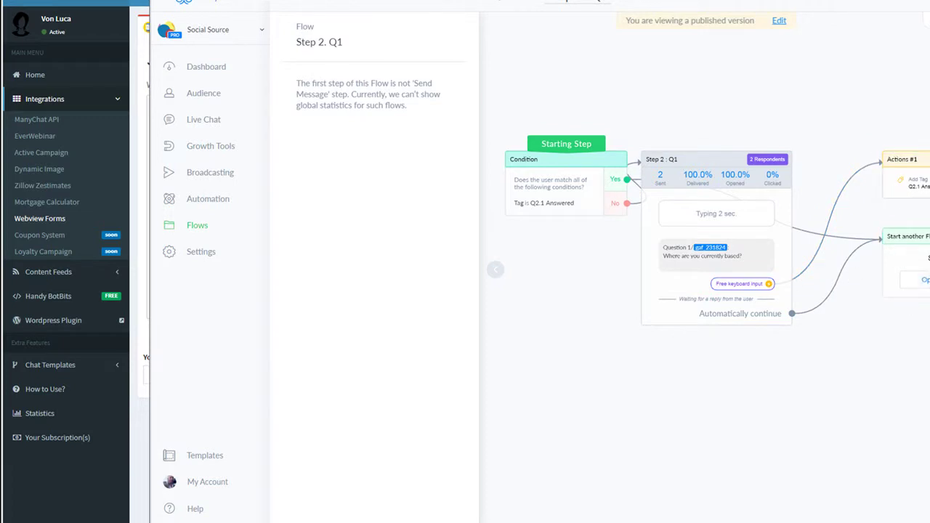
mouse_move(929, 324)
left_mouse_down()
mouse_move(866, 322)
mouse_move(919, 322)
left_mouse_up()
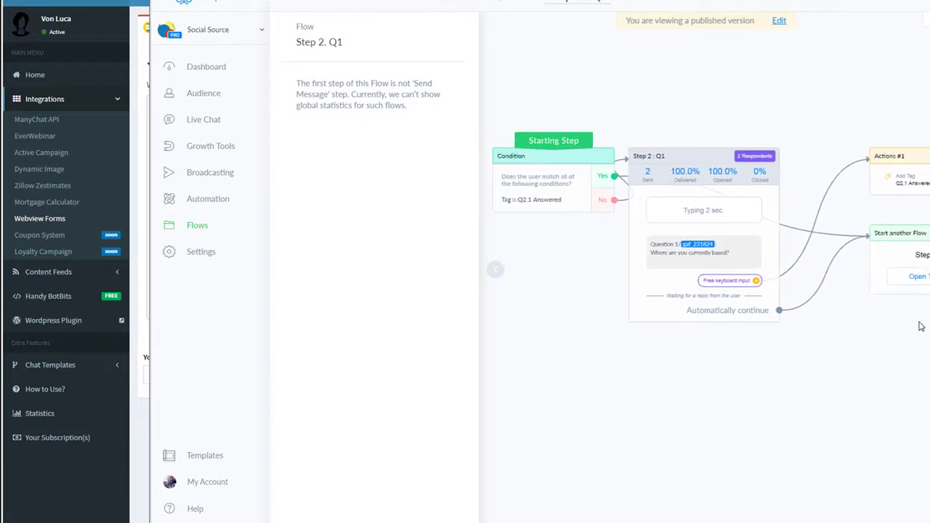
left_click(725, 283)
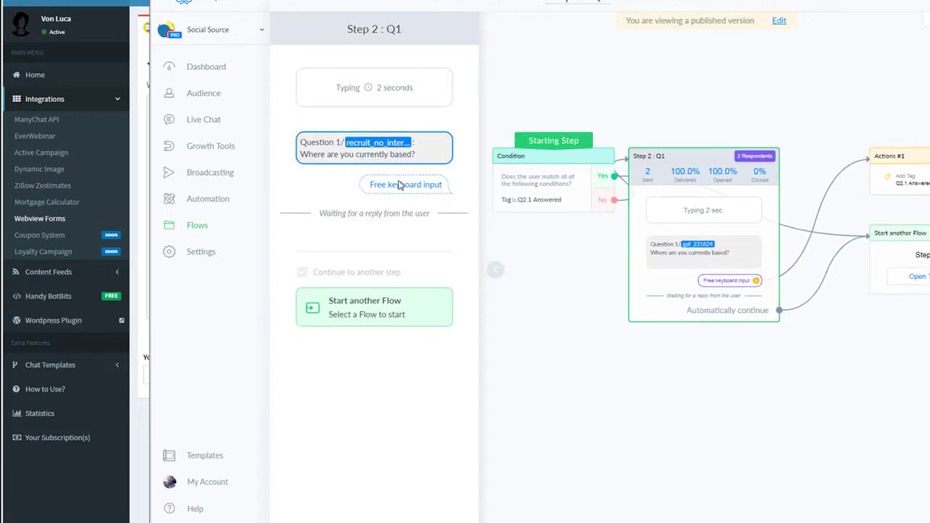
left_click(776, 22)
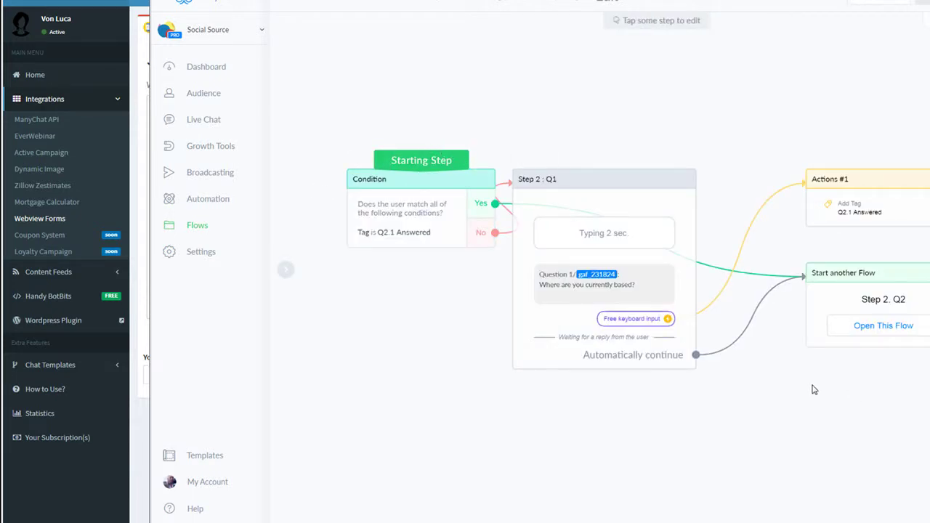
mouse_move(673, 315)
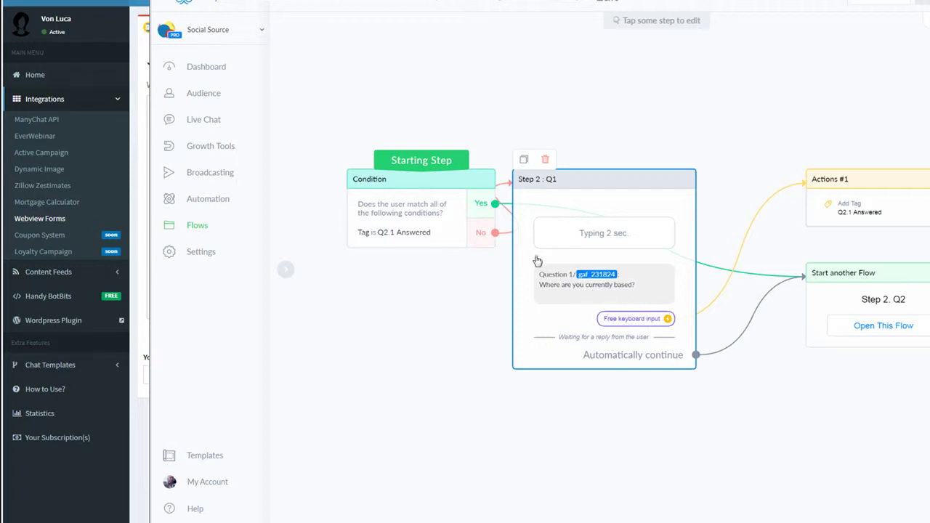
left_click(605, 298)
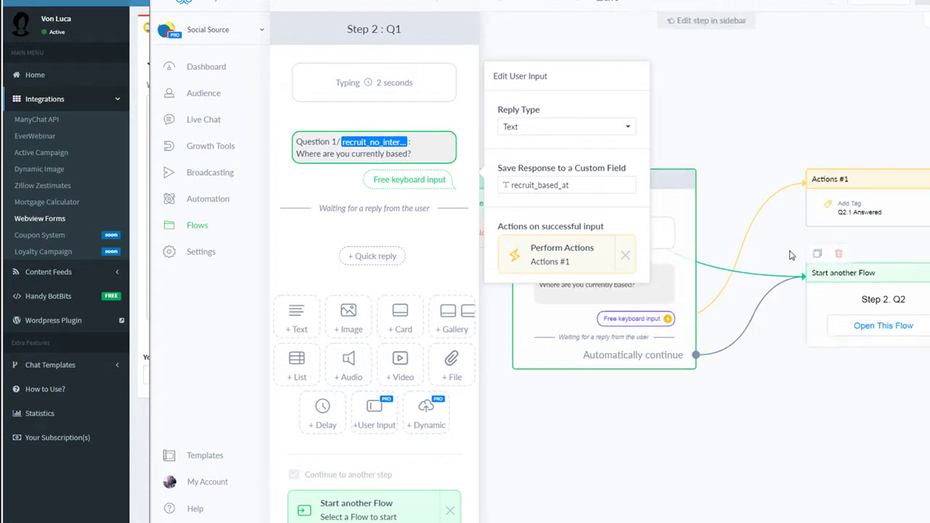
Examine how the flow's condition, question, tag action and next flow are connected, and return to the BotProphet form
left_click_drag(780, 242, 858, 266)
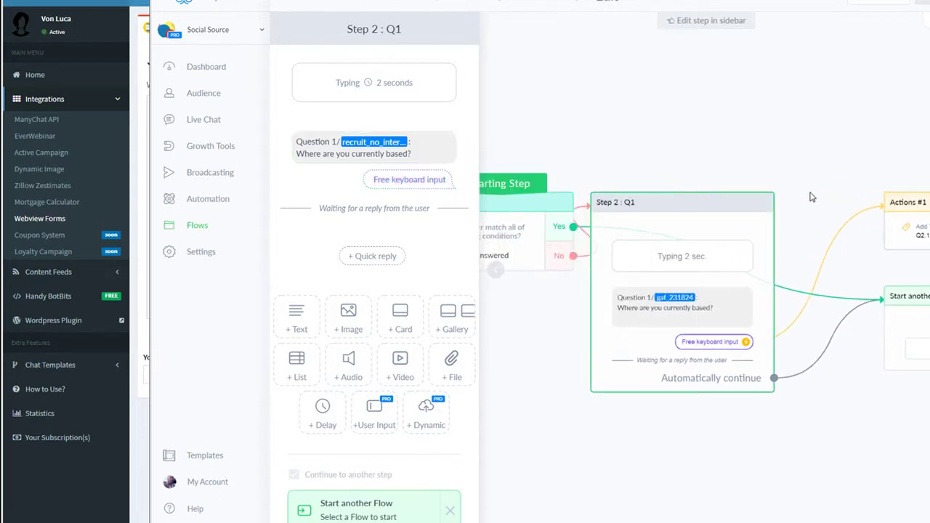
left_click_drag(714, 110, 777, 113)
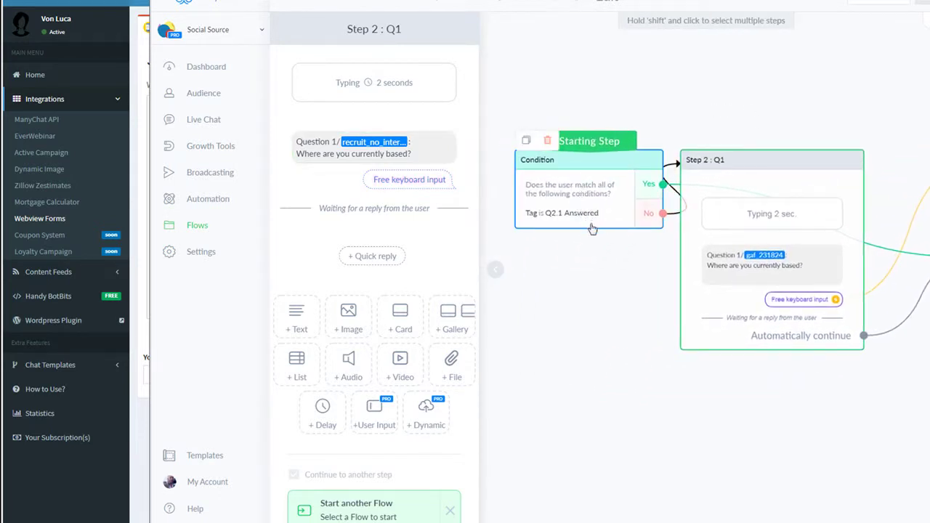
left_click_drag(858, 118, 672, 128)
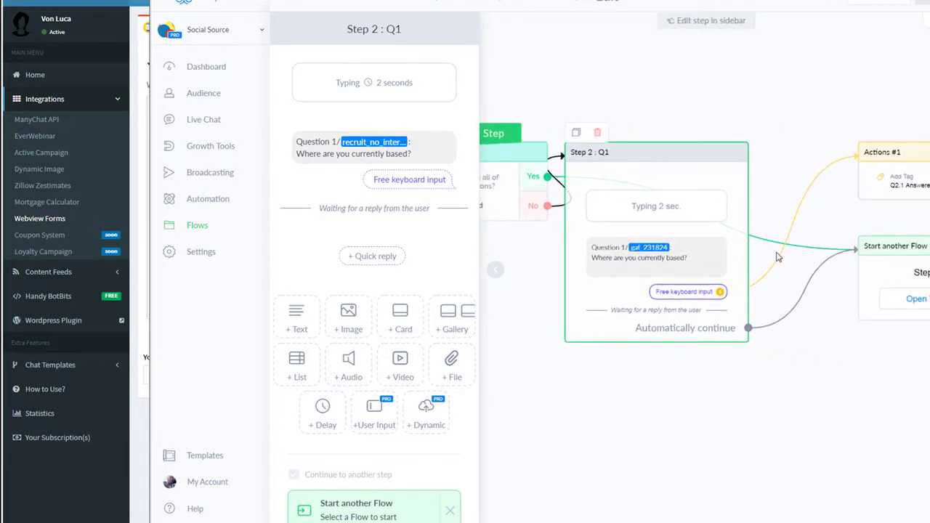
left_click_drag(778, 257, 843, 308)
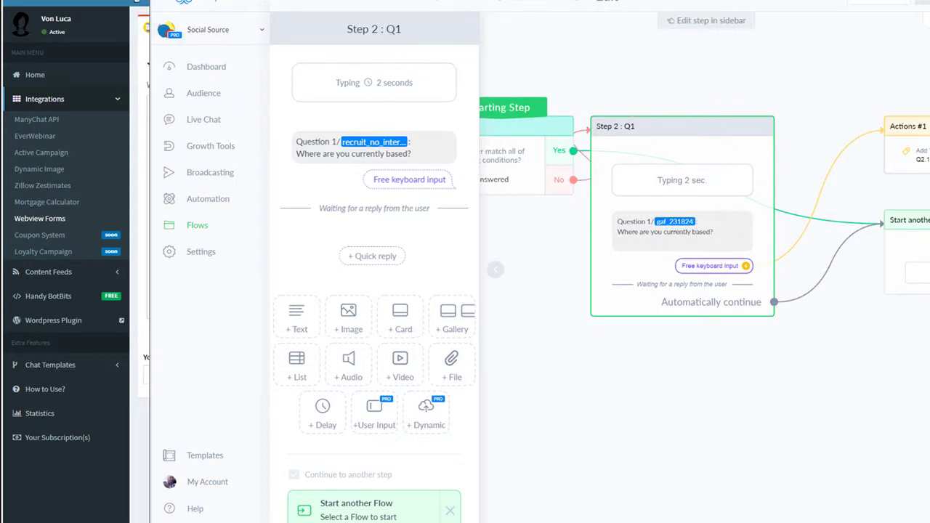
left_click(140, 238)
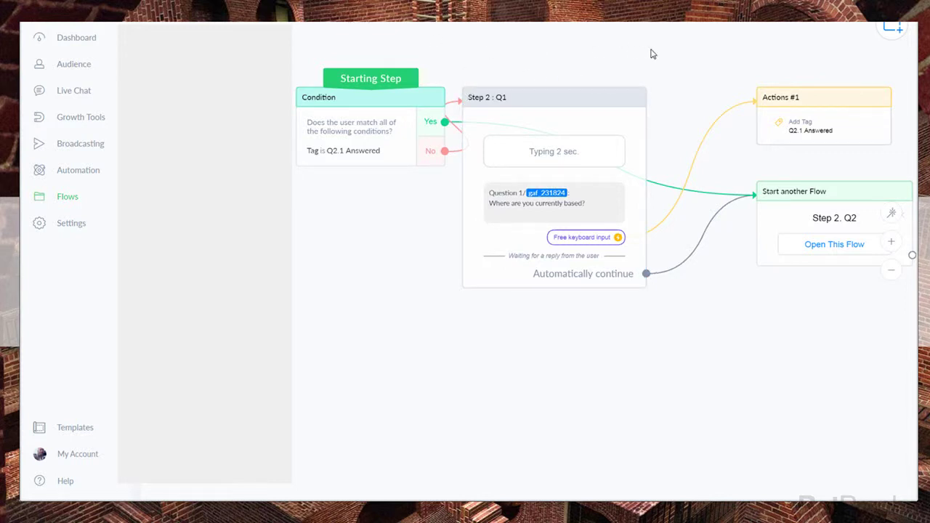
Back in the ManyChat flow, check which custom field stores the location question's response
left_click_drag(688, 71, 642, 102)
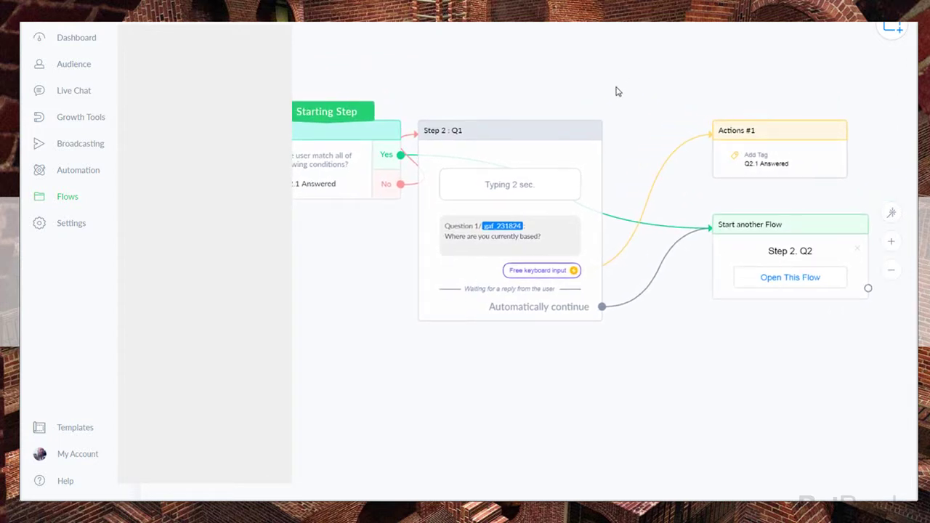
left_click_drag(567, 89, 579, 120)
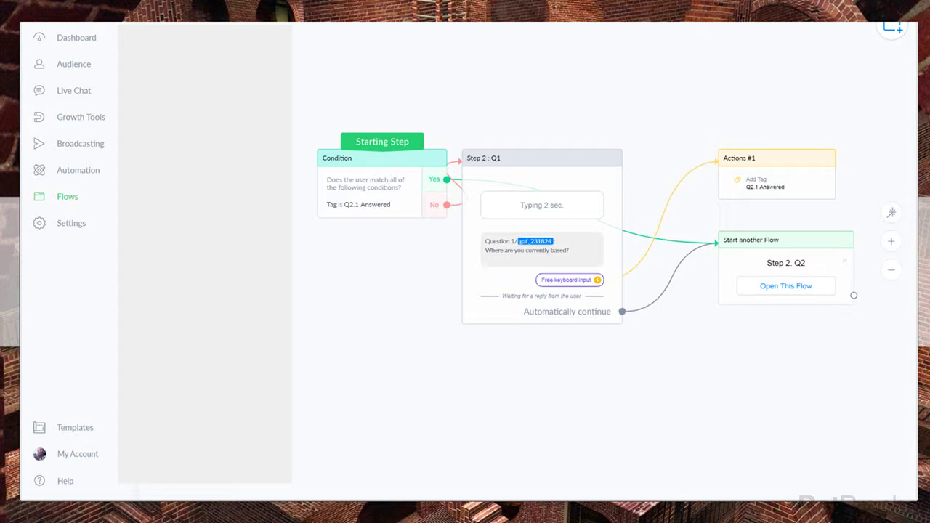
left_click(521, 251)
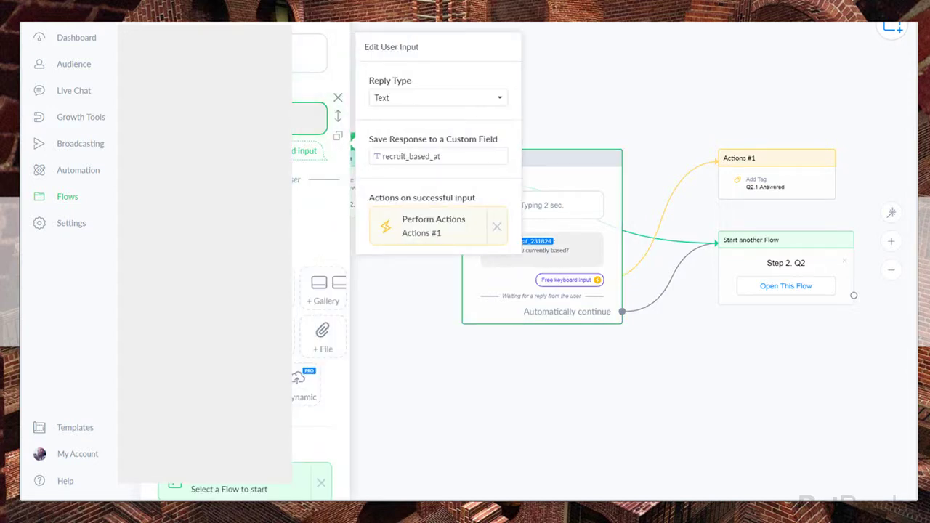
left_click(410, 161)
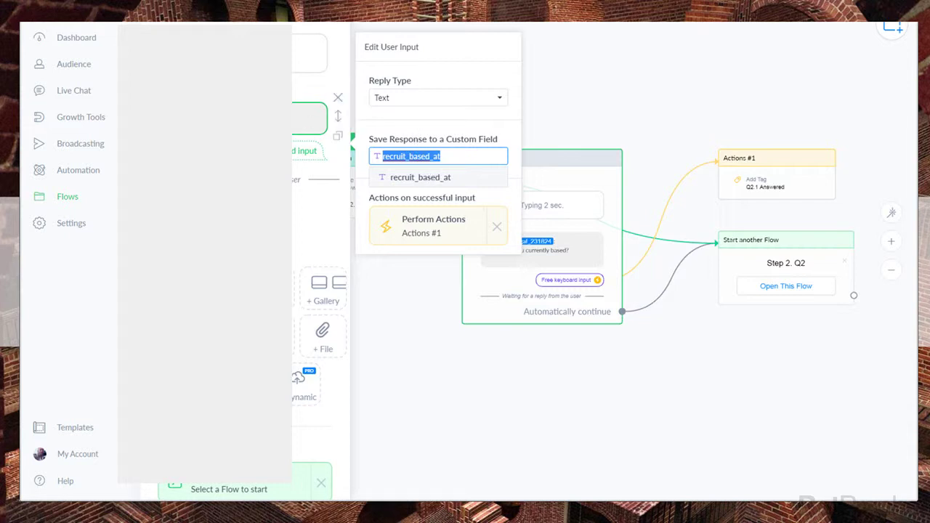
left_click(308, 118)
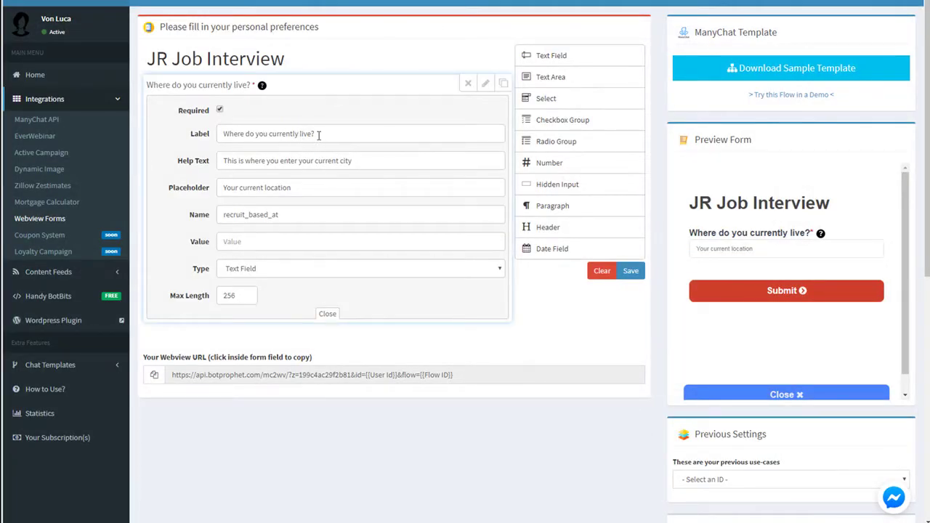
Review the location question's label, help text marker and Name in the form field's settings
left_click_drag(321, 134, 217, 129)
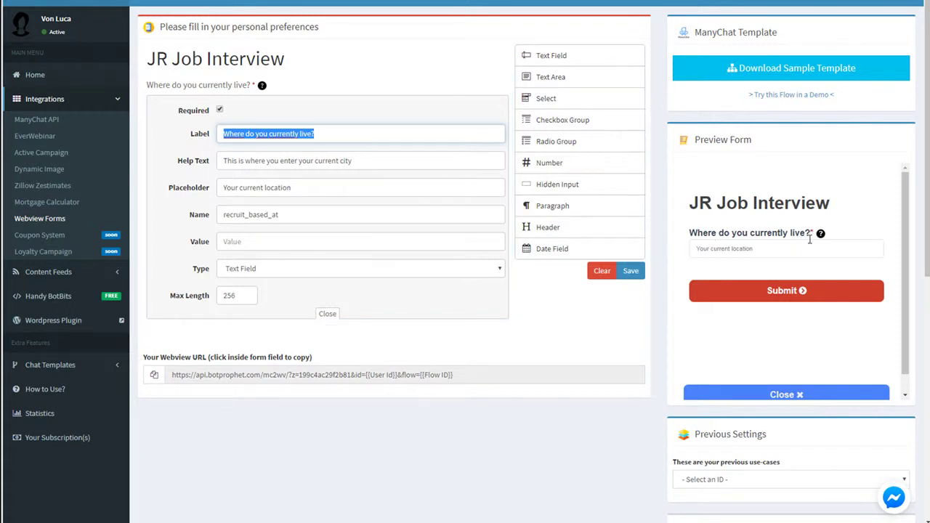
mouse_move(262, 86)
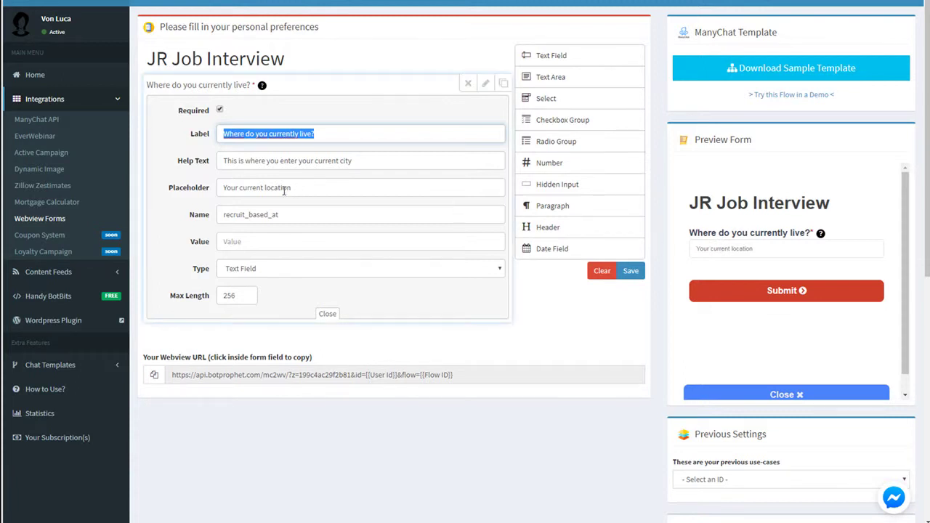
double_click(249, 216)
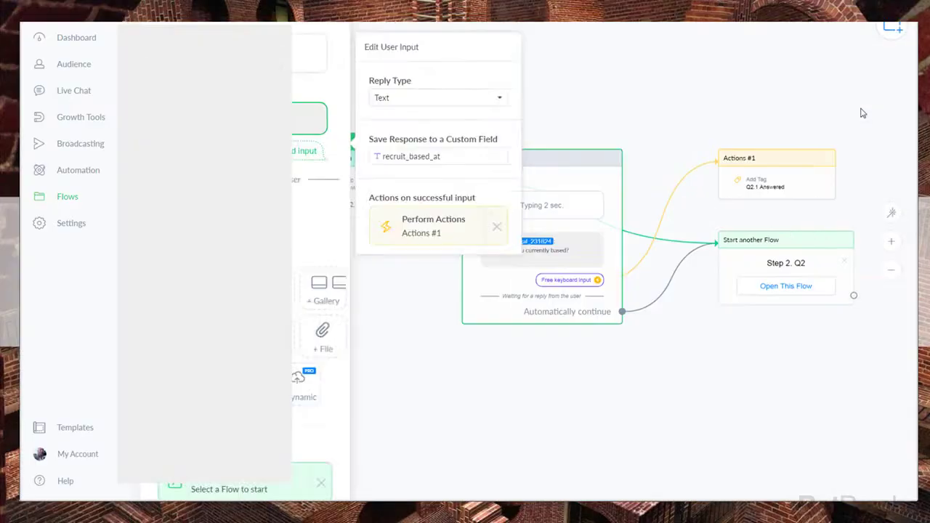
Compare the custom field in ManyChat's location question with the form field's Name, and close the form field's settings
left_click(850, 120)
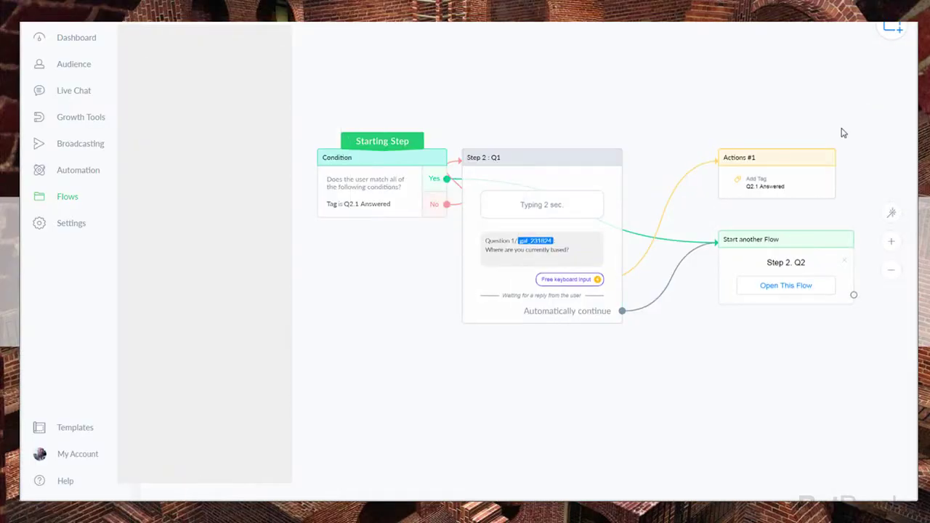
left_click(501, 254)
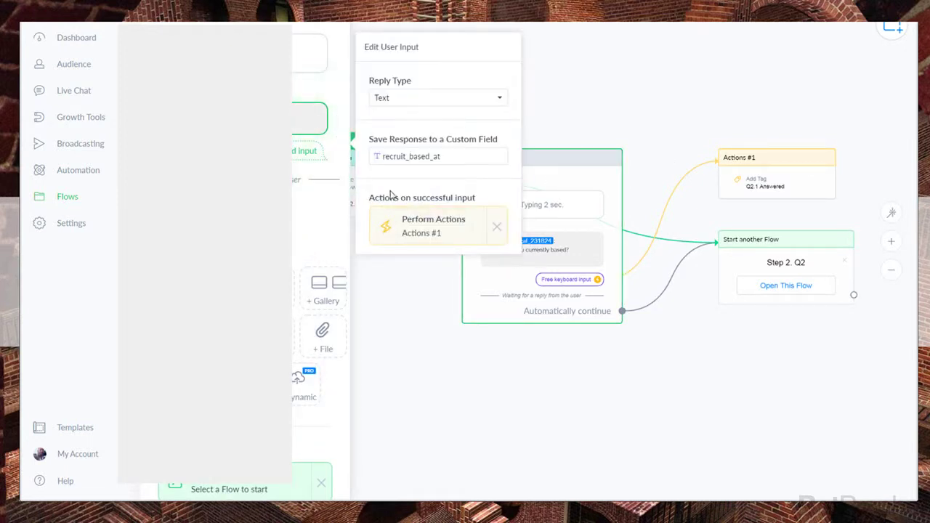
left_click_drag(383, 155, 442, 159)
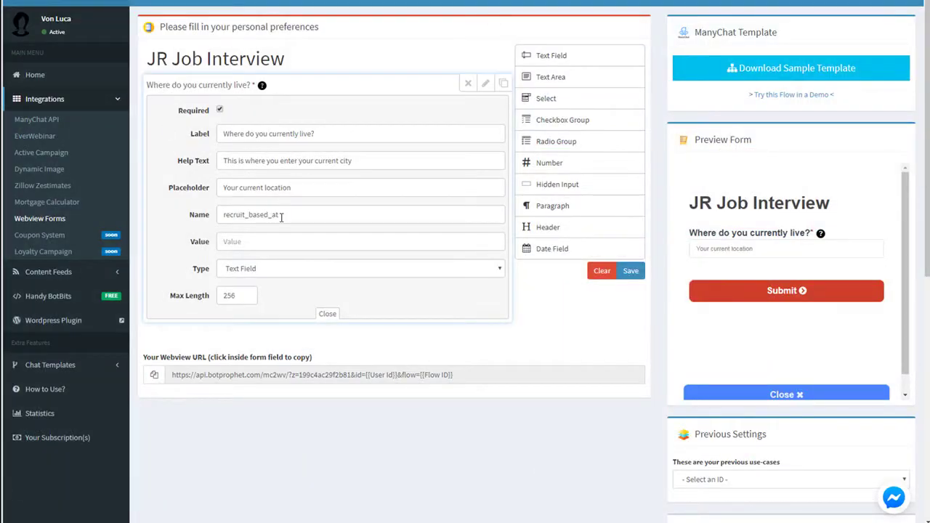
double_click(281, 215)
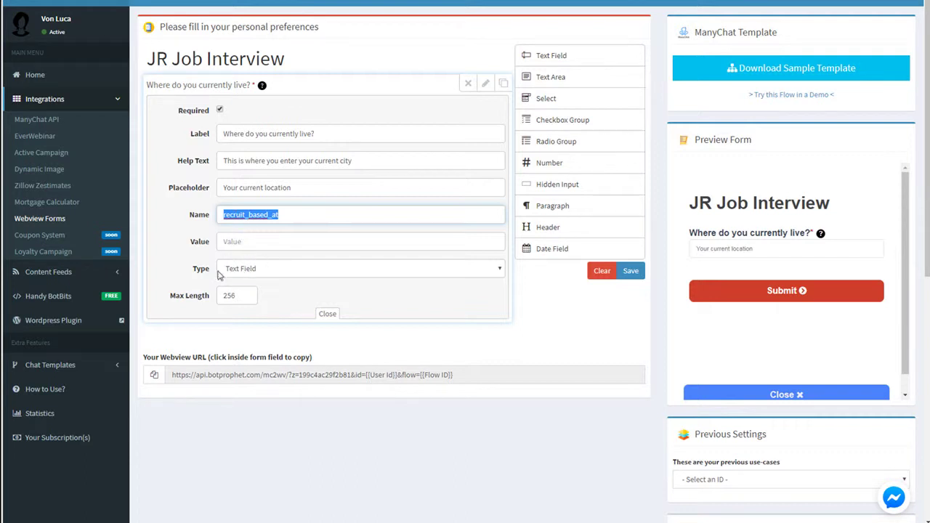
mouse_move(465, 189)
left_click(486, 85)
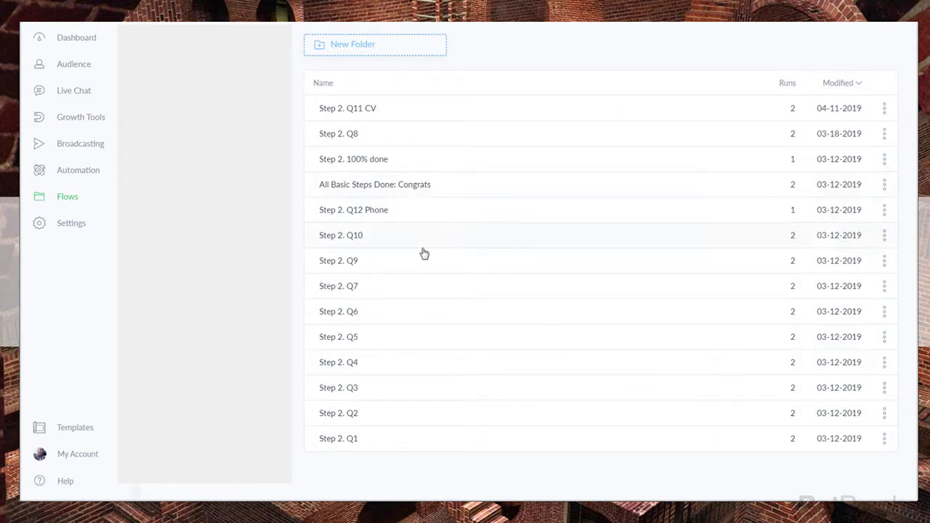
In ManyChat, open the Step 2. Q2 flow and examine its condition, question, tag action and relocation check
left_click(348, 415)
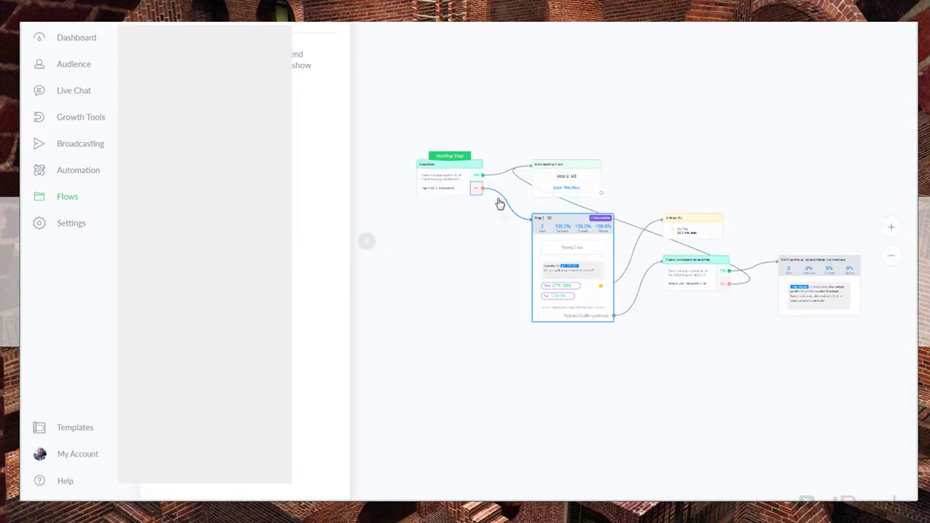
scroll(478, 197, "up", 5)
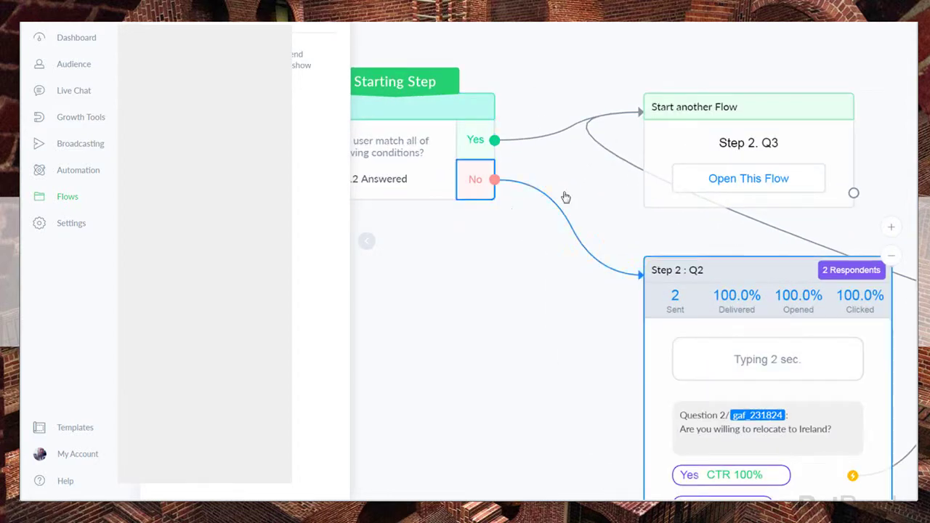
scroll(577, 187, "down", 3)
left_click_drag(500, 268, 501, 237)
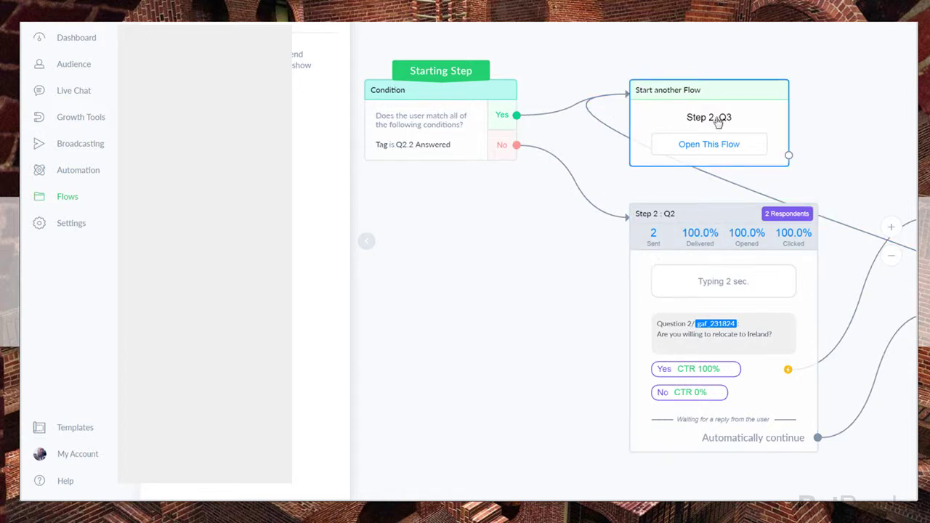
scroll(800, 116, "down", 3)
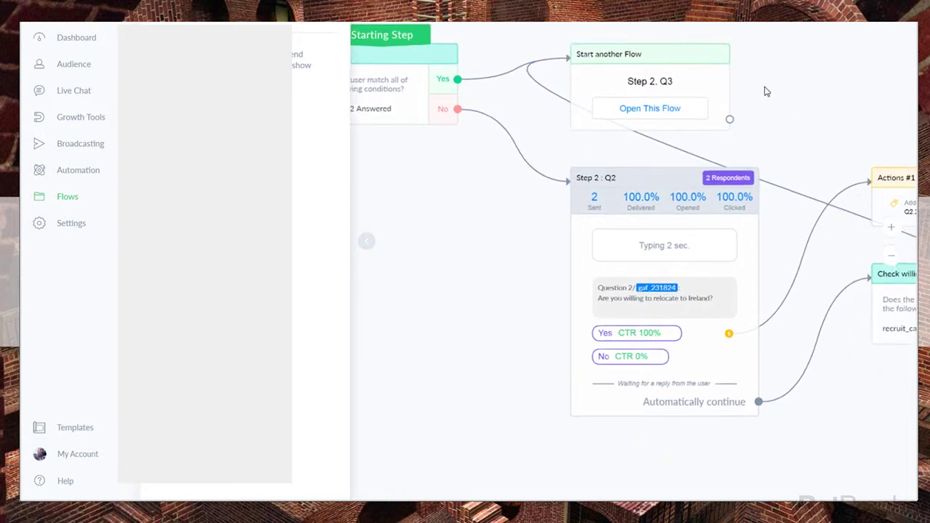
scroll(755, 124, "down", 1)
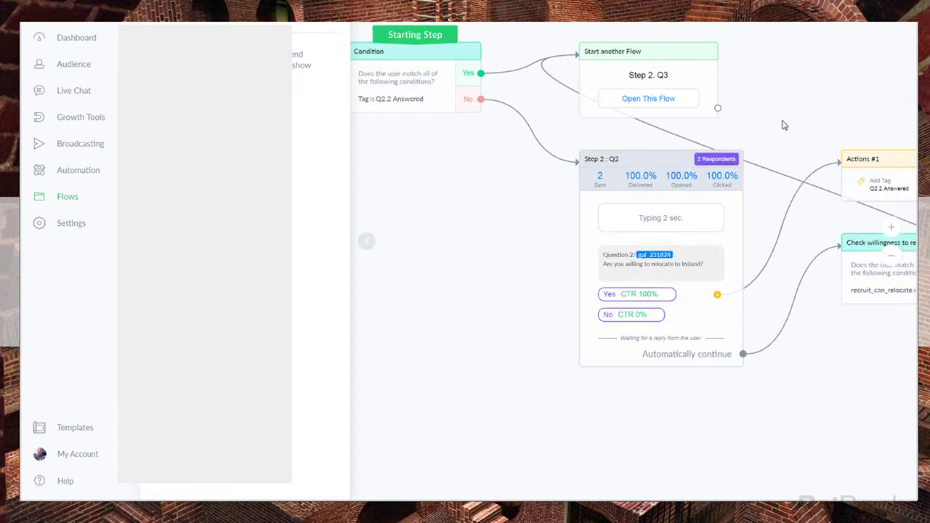
left_click_drag(784, 125, 696, 129)
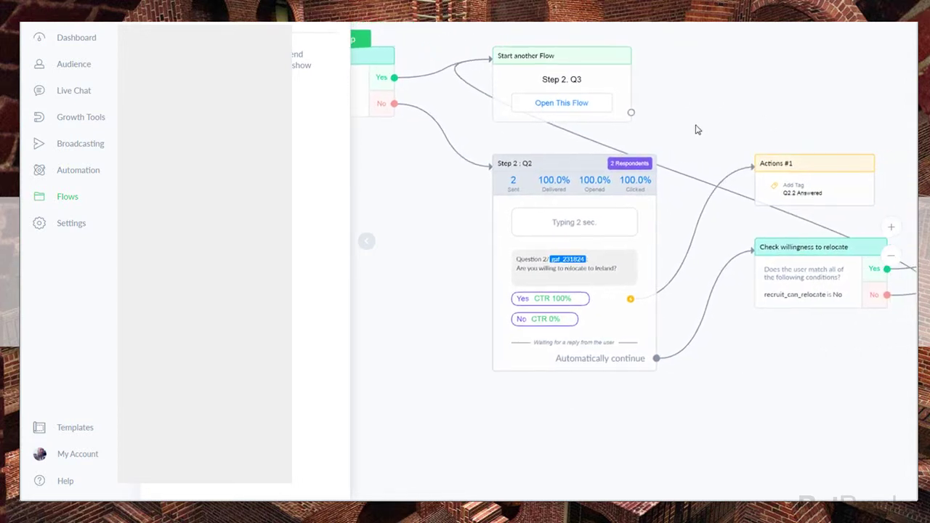
scroll(560, 272, "up", 3)
Put the Step 2. Q2 flow in edit mode and copy the question "Are you willing to relocate to Ireland?"
left_click(561, 253)
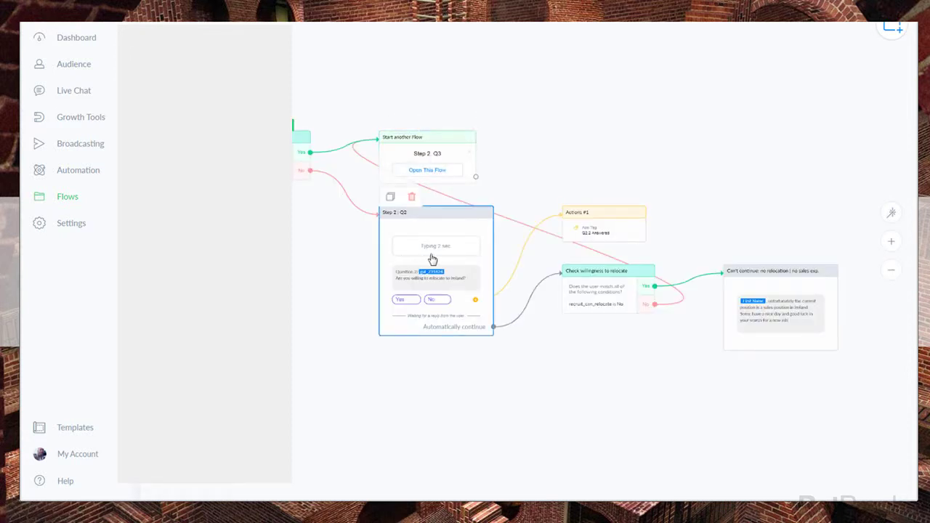
left_click(449, 278)
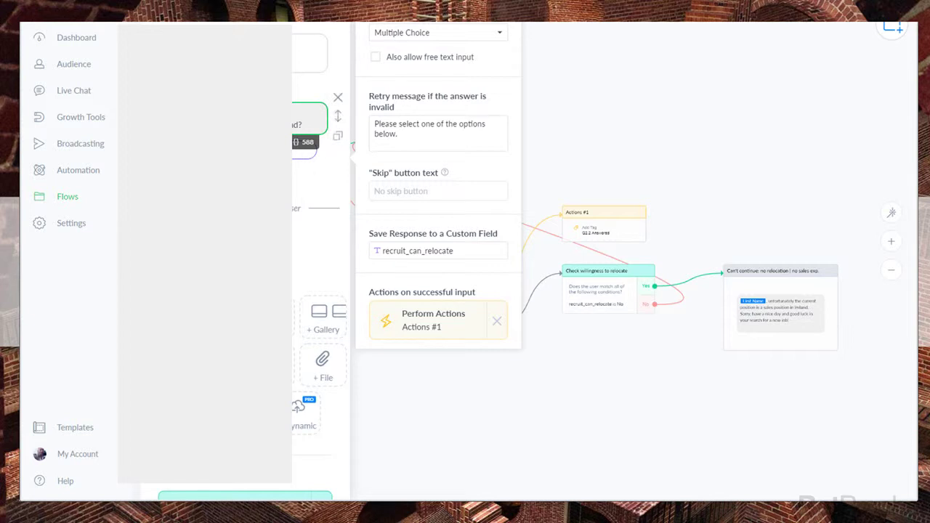
triple_click(296, 125)
right_click(297, 125)
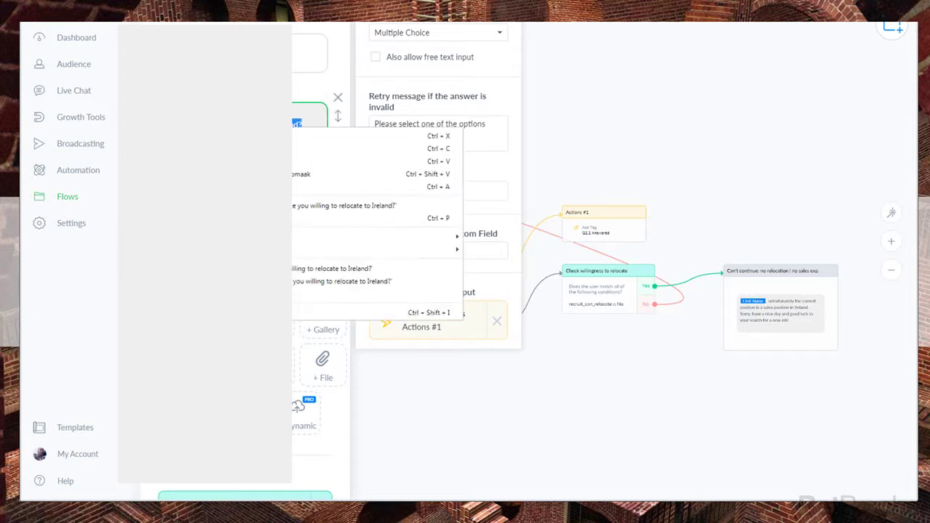
left_click(298, 149)
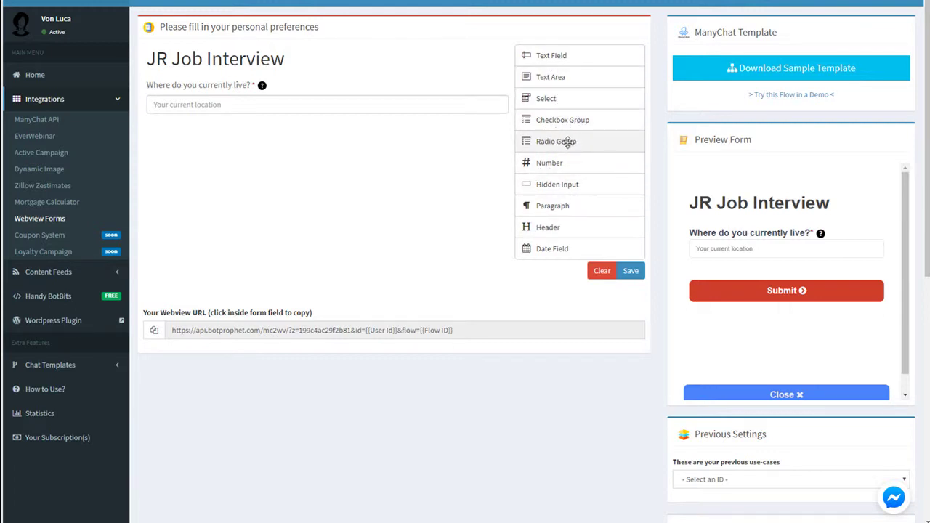
In the BotProphet form, add a radio group below the location question and make it required
left_click_drag(569, 142, 442, 142)
scroll(442, 142, "down", 2)
scroll(436, 144, "up", 2)
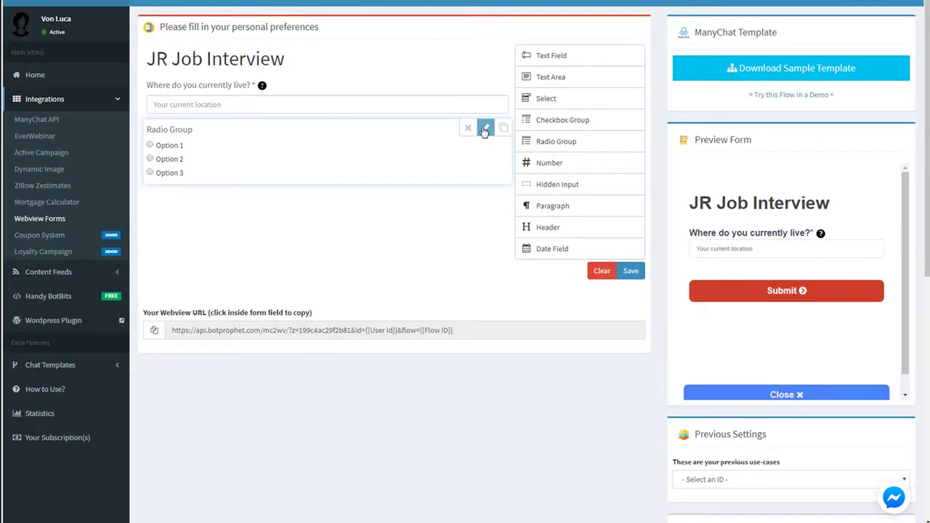
left_click(485, 128)
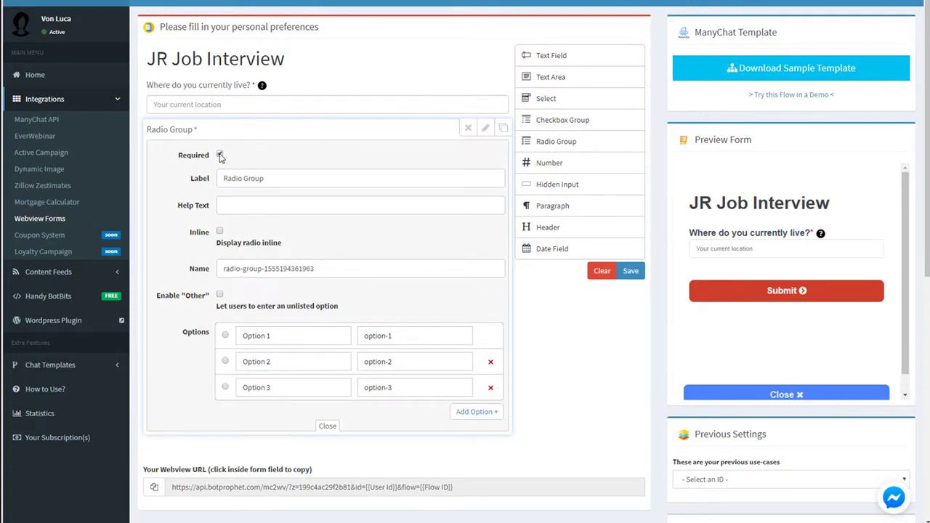
Replace the radio group's label with the copied question "Are you willing to relocate to Ireland?"
left_click_drag(278, 180, 221, 178)
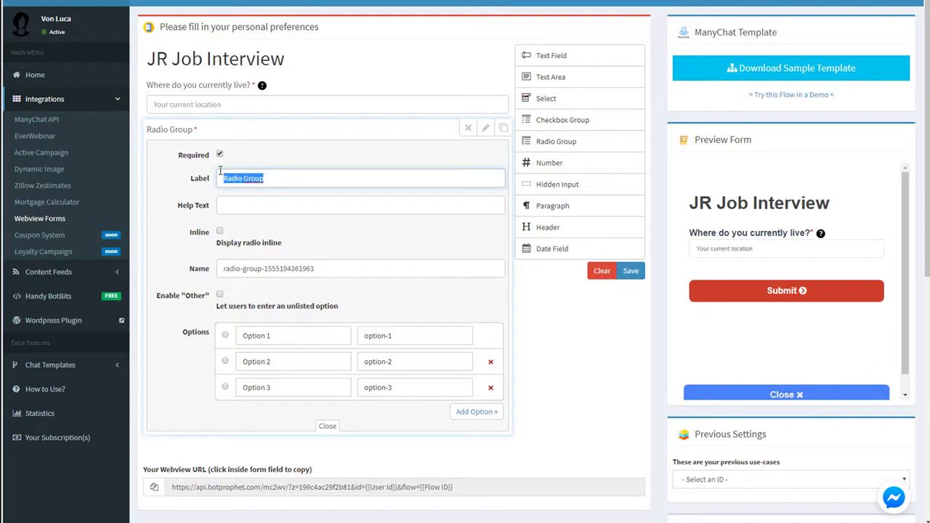
key("ctrl+v")
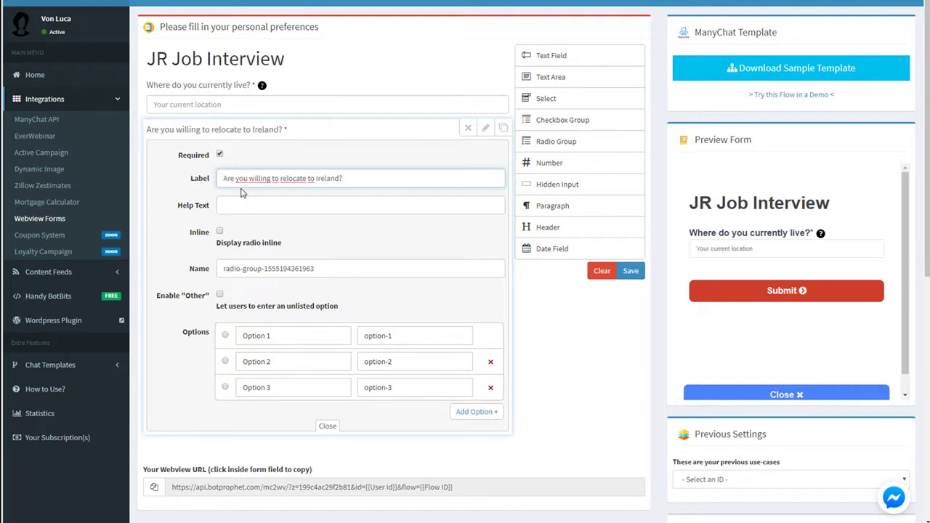
left_click(236, 178)
left_click(243, 207)
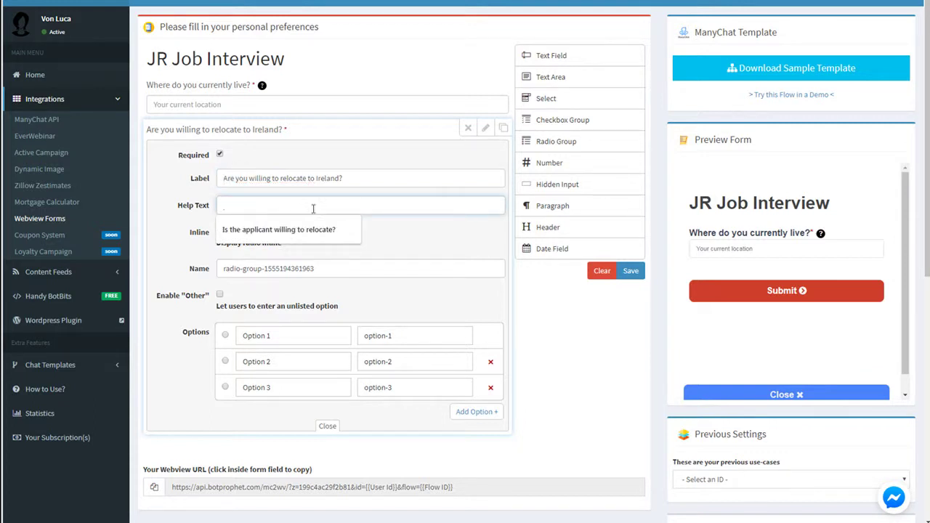
left_click(251, 229)
mouse_move(295, 131)
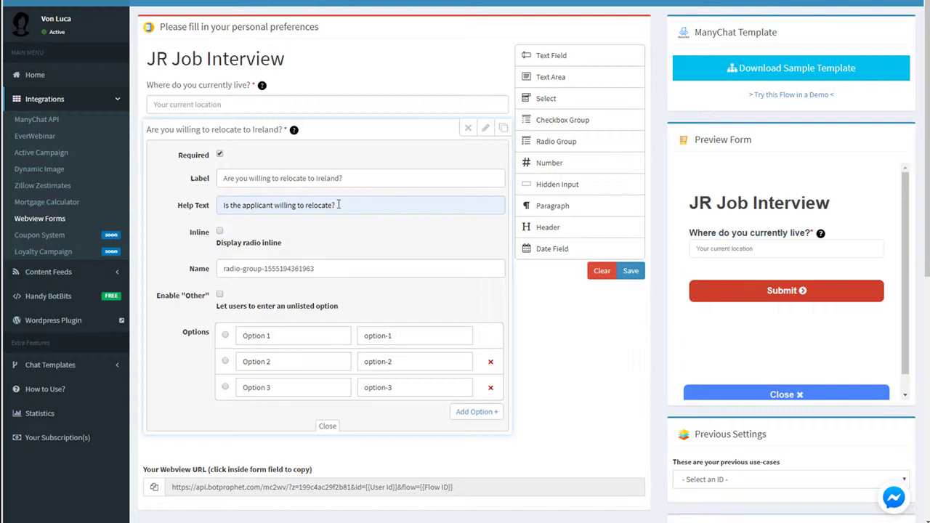
left_click_drag(338, 205, 225, 205)
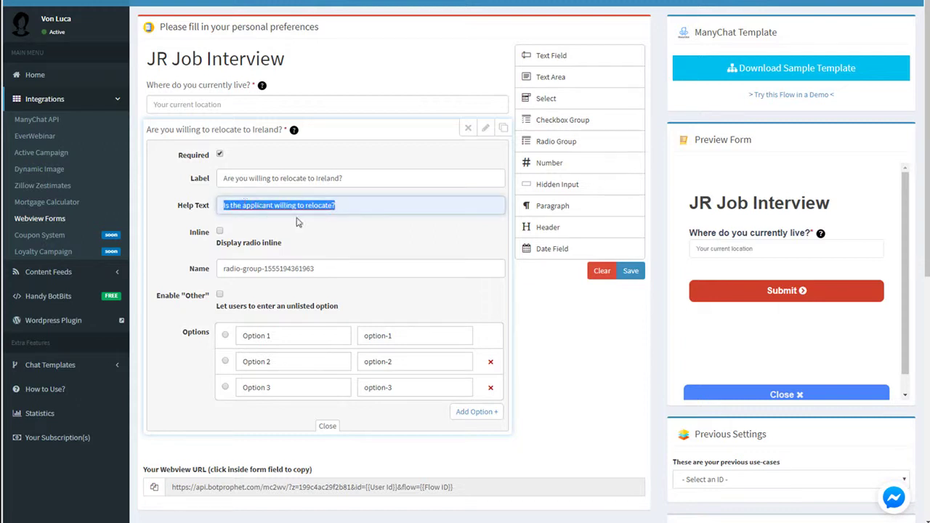
key("BackSpace")
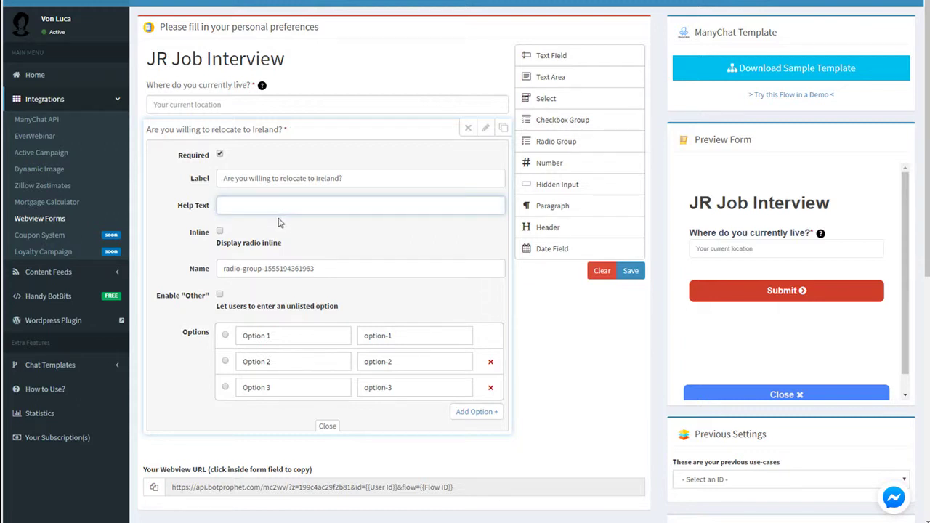
left_click(278, 222)
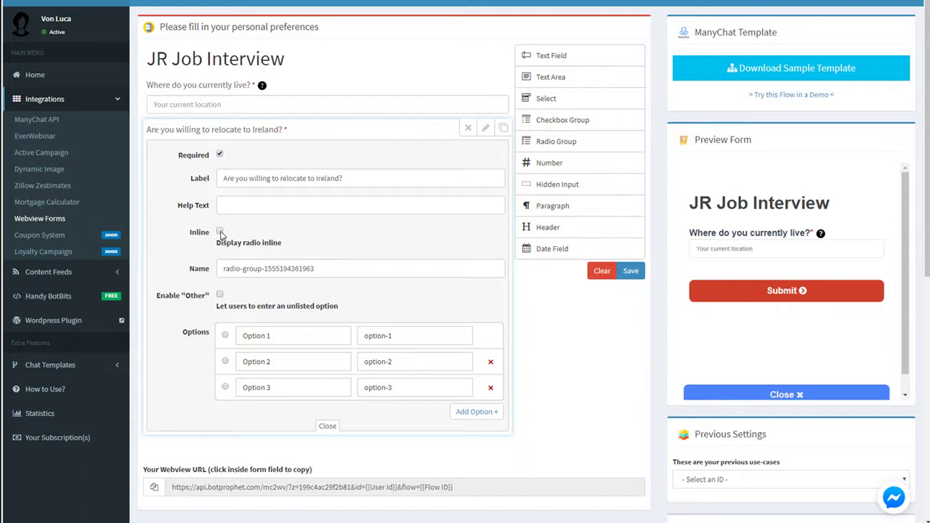
Display the radio options inline and set the field's Name to recruit_can_relocate, copied from the custom field of ManyChat's relocation question
left_click(220, 232)
triple_click(244, 270)
key("BackSpace")
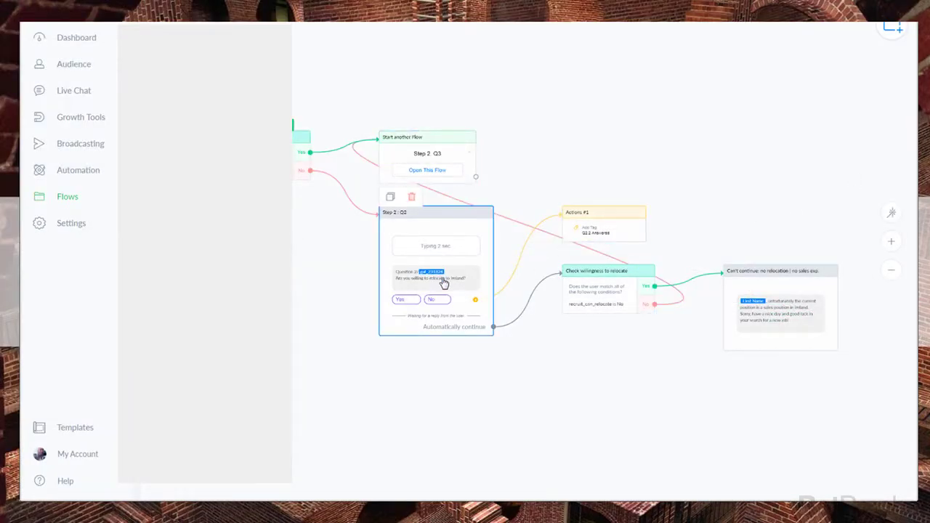
scroll(444, 283, "up", 3)
left_click(440, 221)
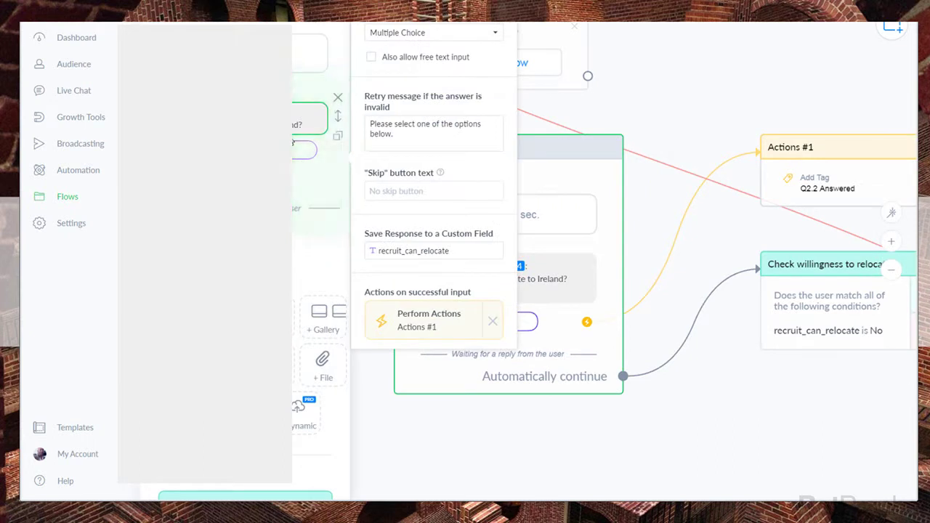
left_click(393, 249)
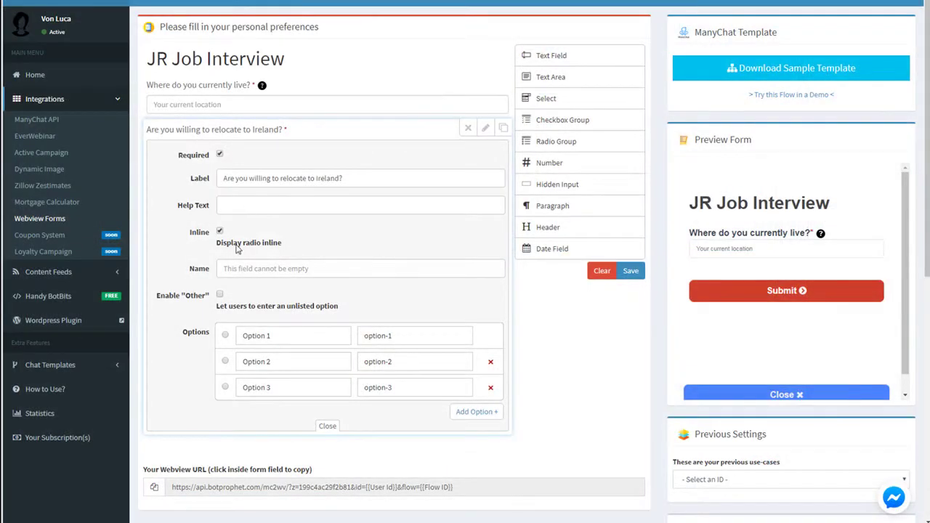
left_click(242, 266)
key("ctrl+v")
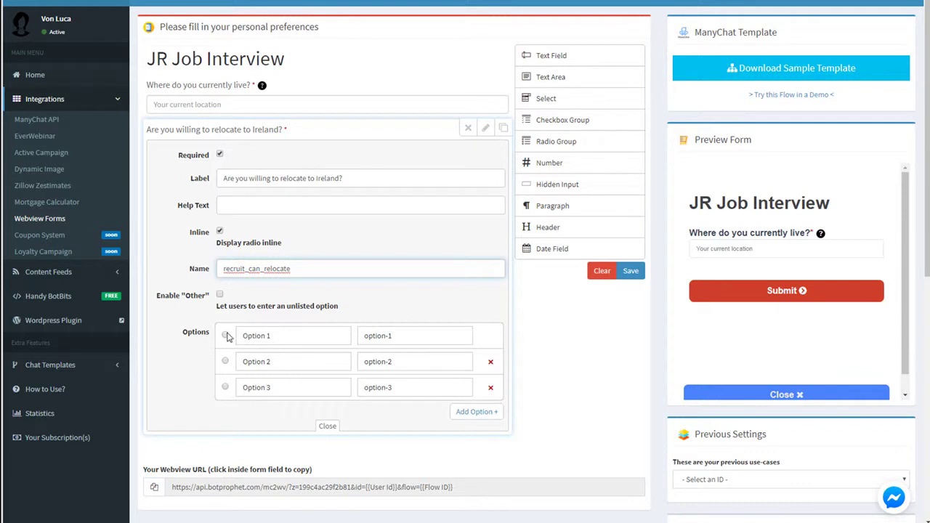
Make the second radio option the default selection
left_click(224, 362)
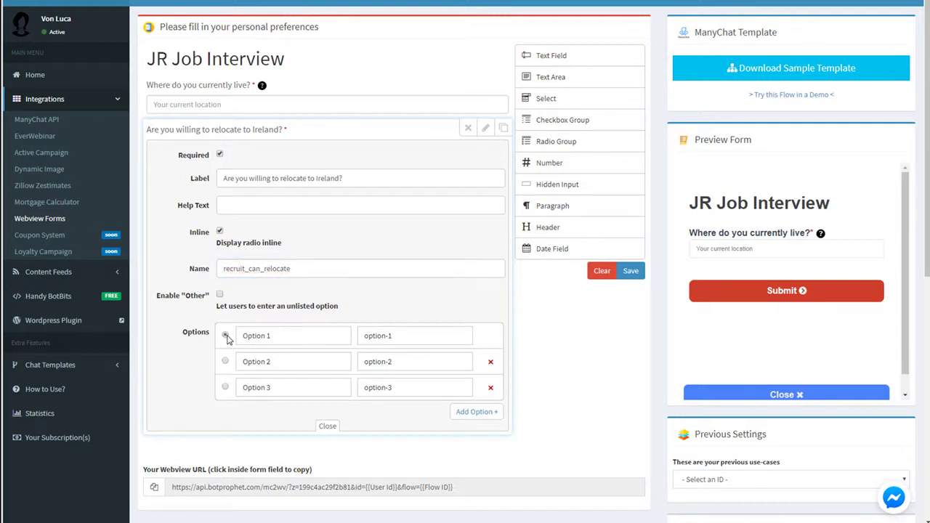
left_click(225, 336)
left_click(226, 361)
Set both the label and the value of the first radio option to "Yes"
left_click_drag(276, 337, 206, 339)
type("Yes")
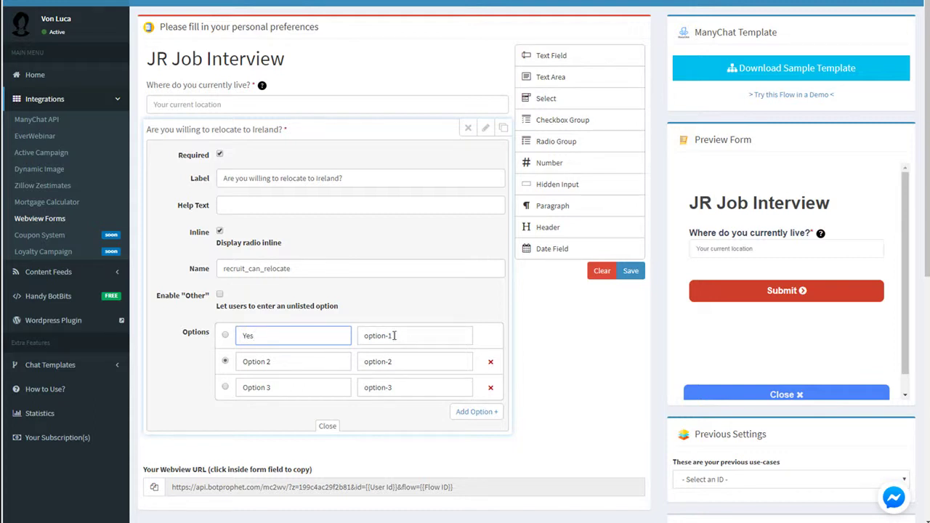
left_click_drag(394, 335, 346, 335)
type("Yes")
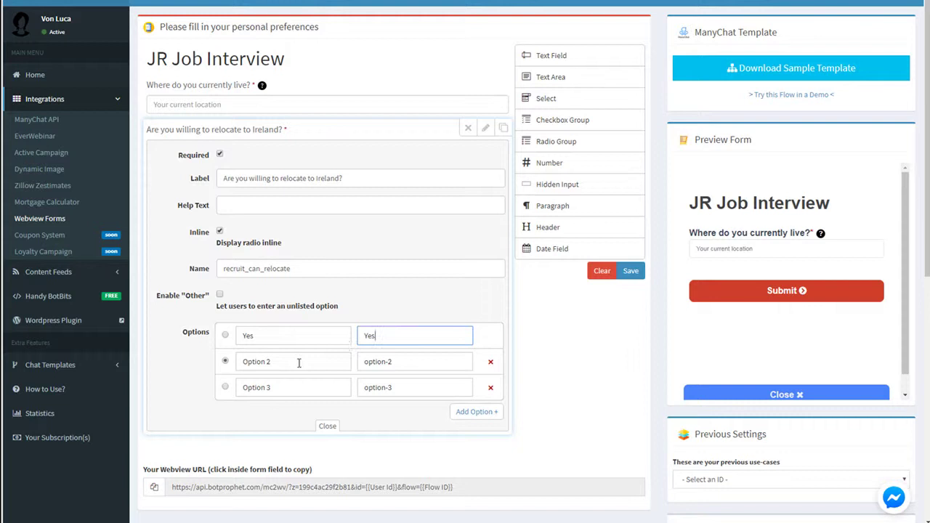
Set both the label and the value of the second radio option to "No" and remove the third option
left_click_drag(297, 361, 210, 362)
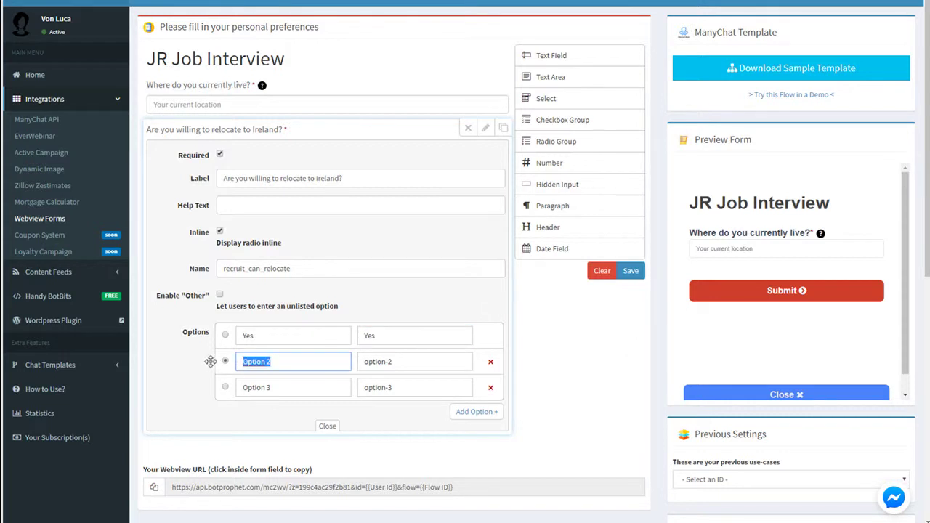
type("No")
key("Tab")
type("N")
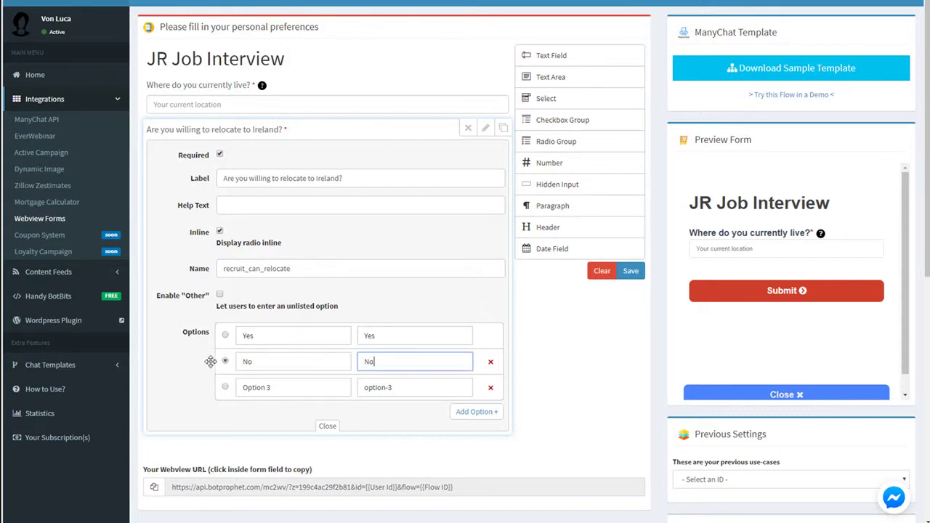
left_click(490, 387)
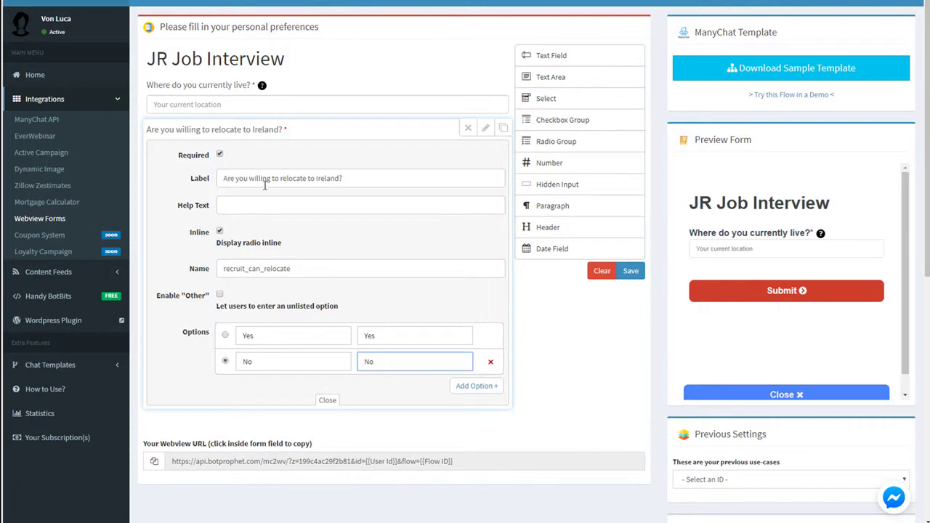
Finish editing the relocation question and save the webview form to update its preview
left_click(485, 128)
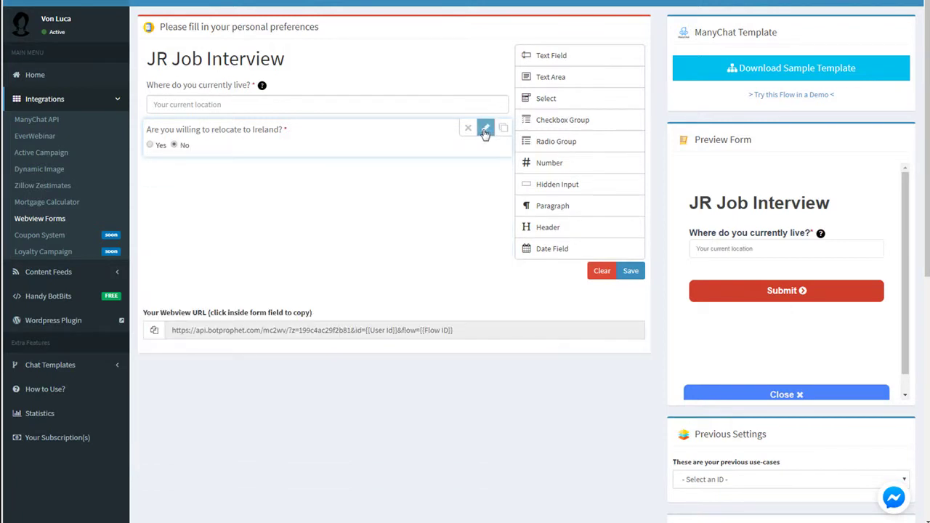
left_click(630, 271)
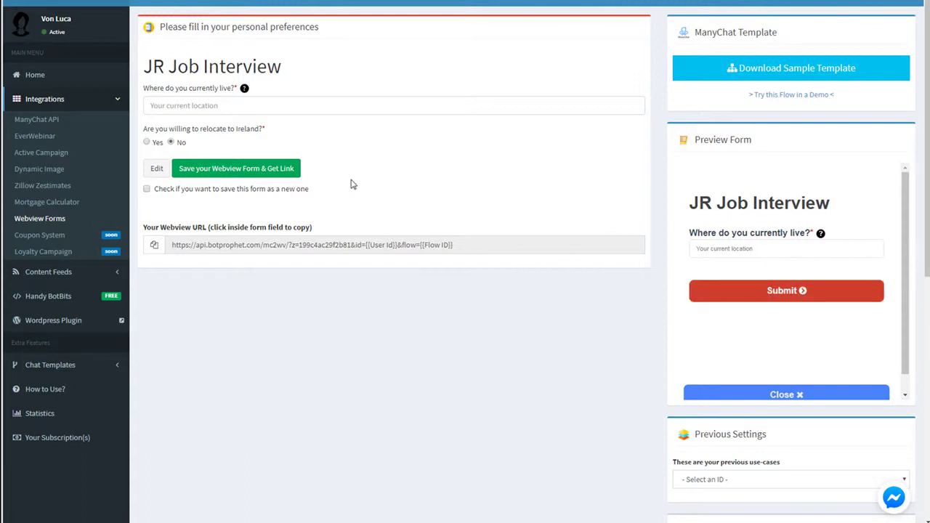
left_click(275, 170)
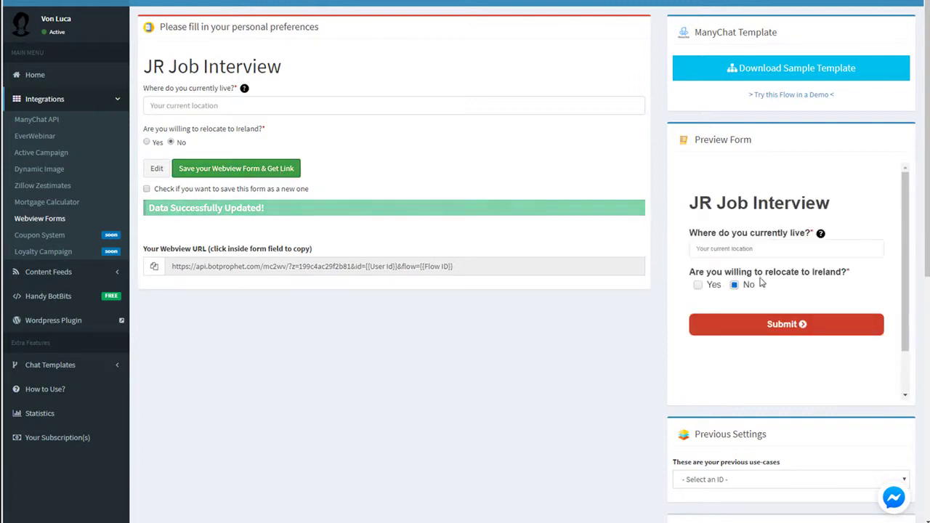
Test switching between the Yes and No answers of the relocation question in the form preview
left_click(699, 285)
left_click(730, 286)
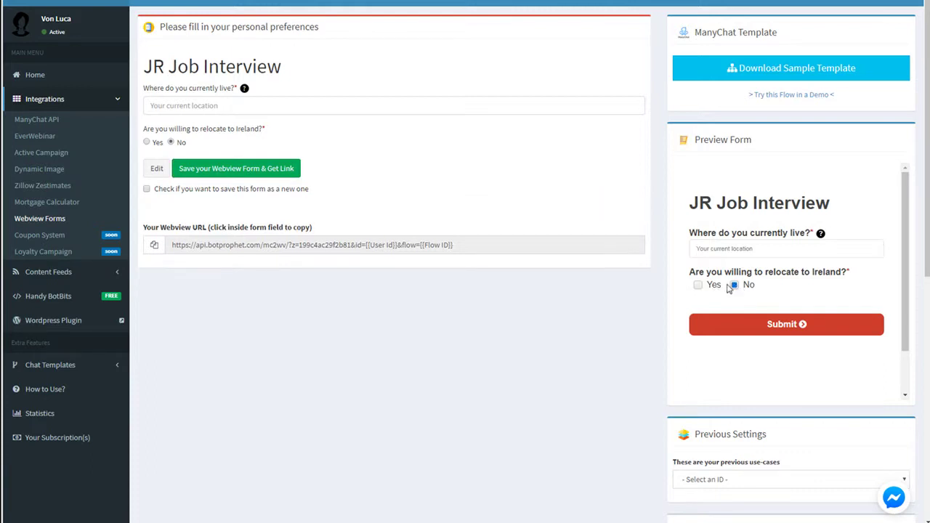
left_click(698, 286)
left_click(734, 285)
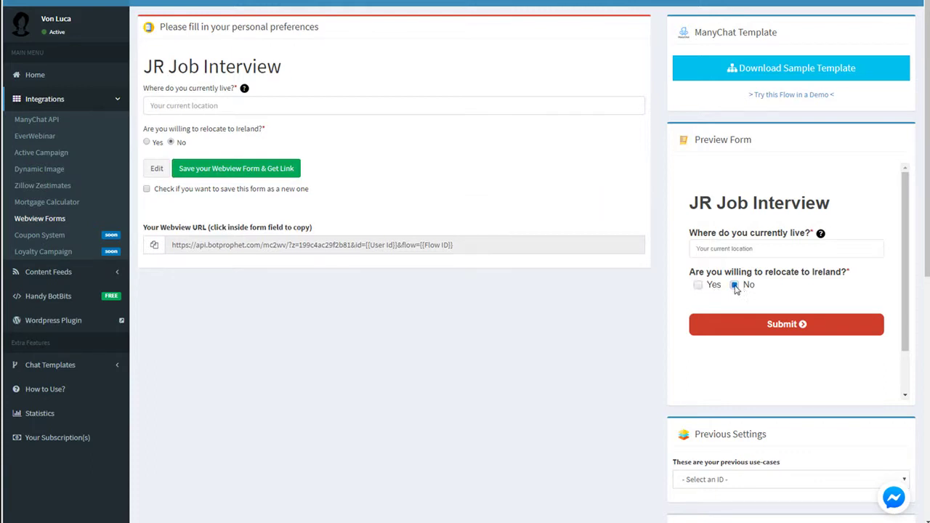
left_click(698, 286)
Reopen the form, make "Yes" the default option of the relocation question, and save the edited form
left_click(155, 170)
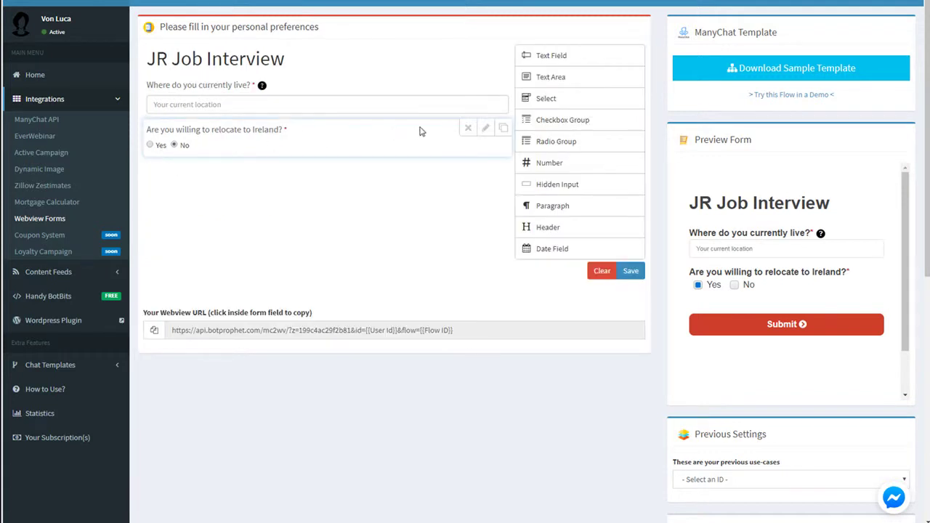
left_click(485, 128)
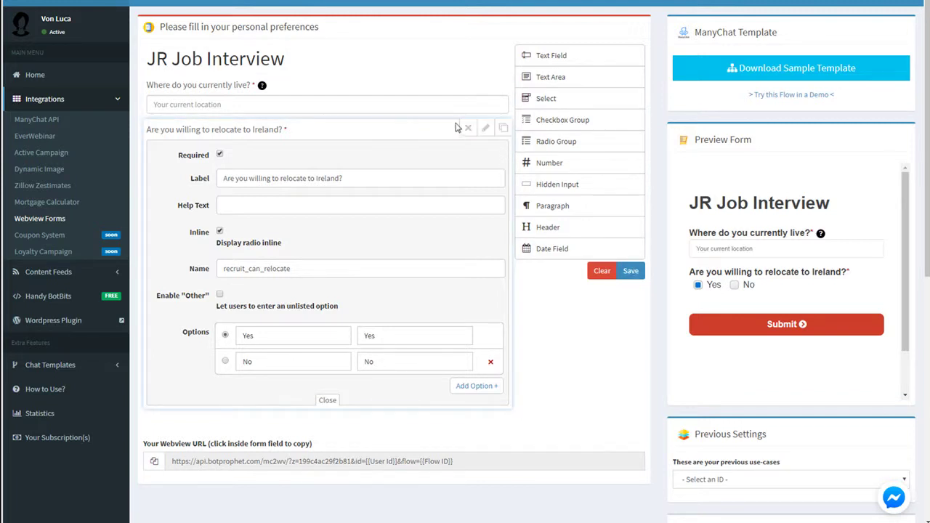
left_click(485, 128)
left_click(629, 271)
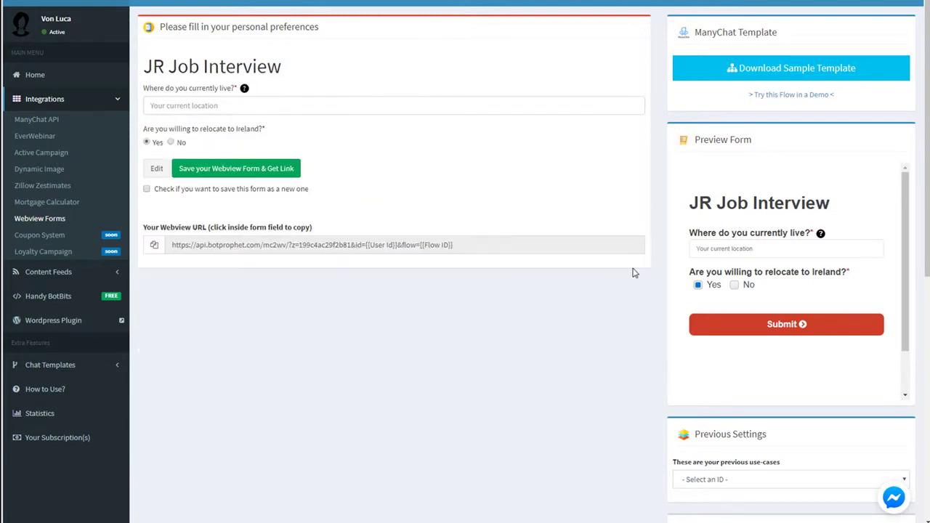
Reopen the form for editing and, in ManyChat, copy the question "Do you have experience in Sales prospecting over the phone?" from the Step 2. Q3 flow
left_click(155, 171)
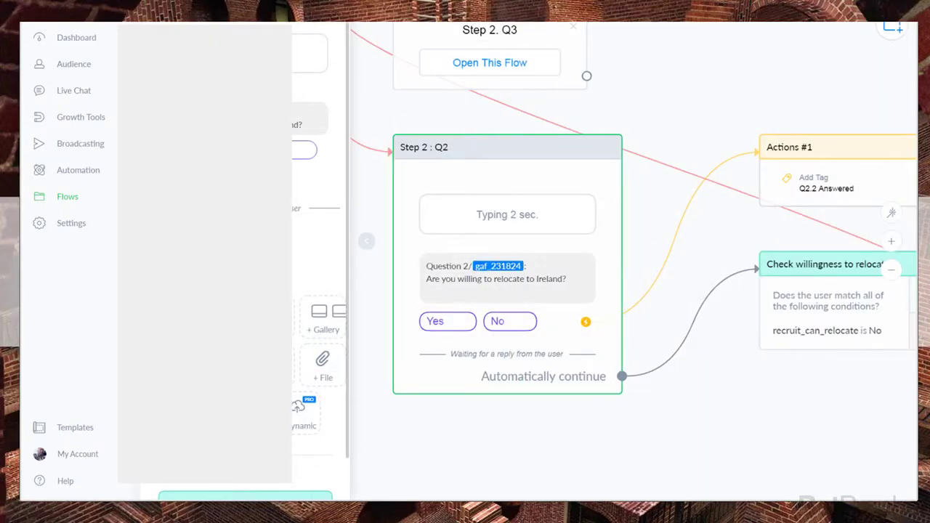
left_click(218, 23)
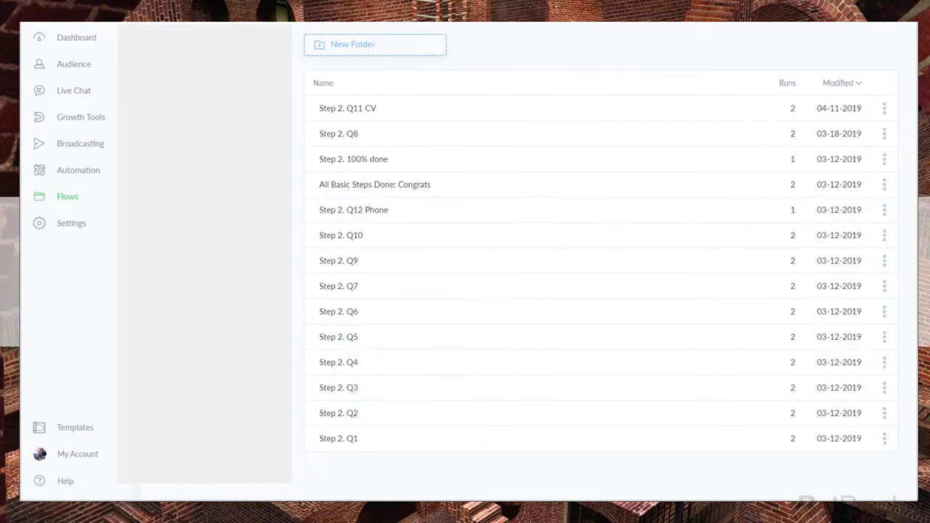
left_click(347, 390)
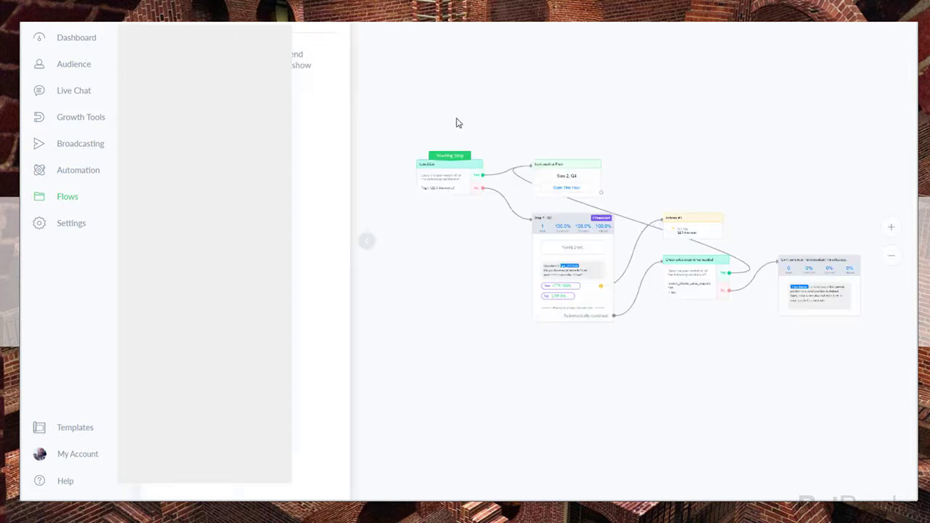
scroll(675, 154, "up", 2)
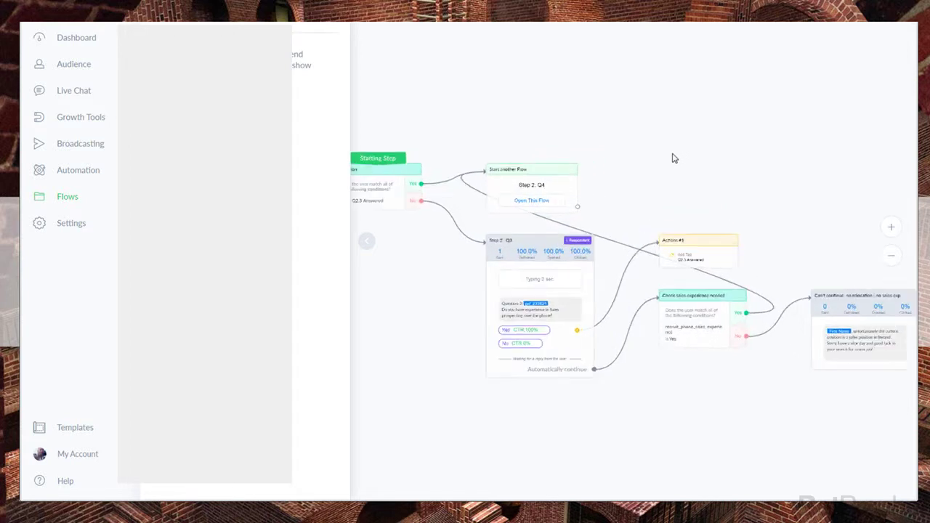
scroll(622, 124, "down", 3)
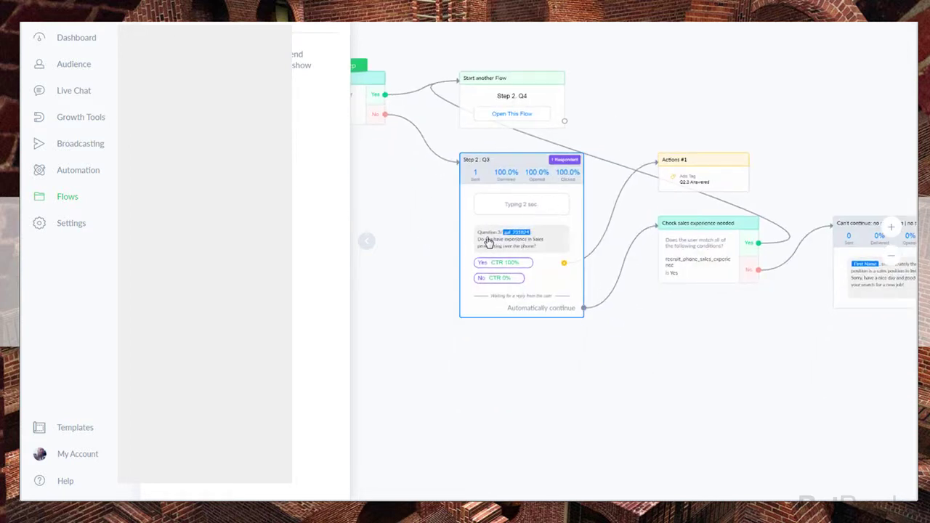
scroll(480, 247, "up", 2)
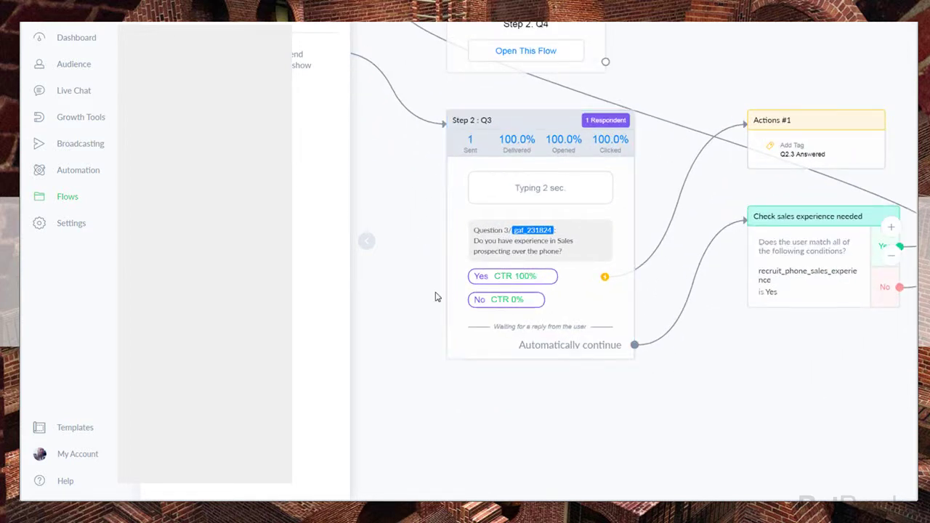
left_click_drag(431, 297, 455, 291)
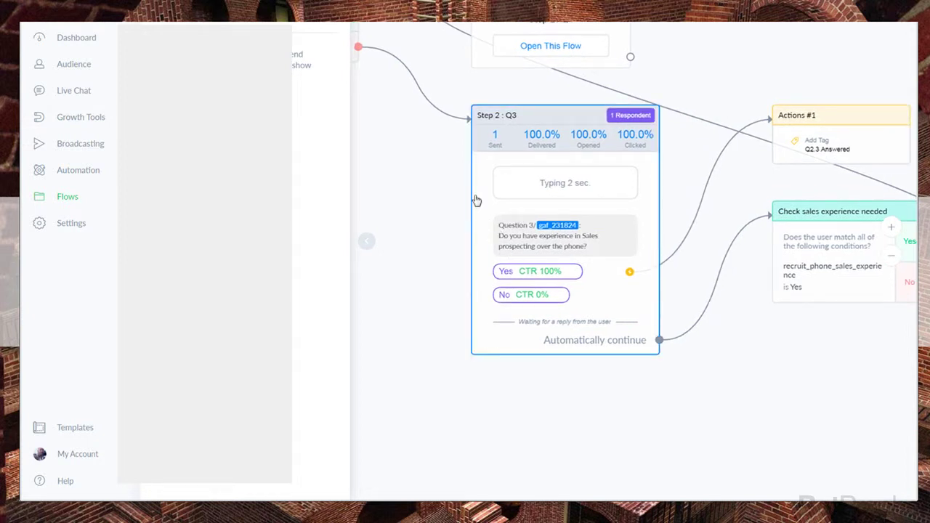
left_click(544, 244)
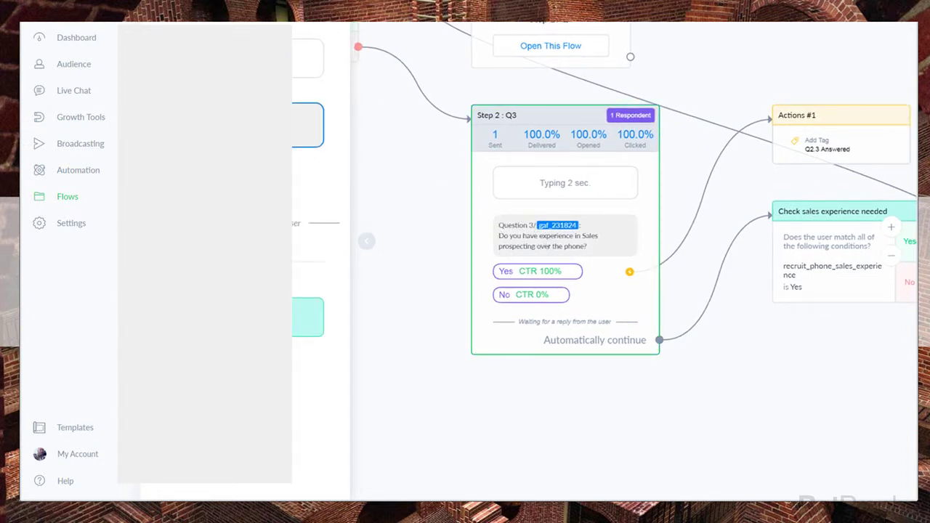
right_click(268, 136)
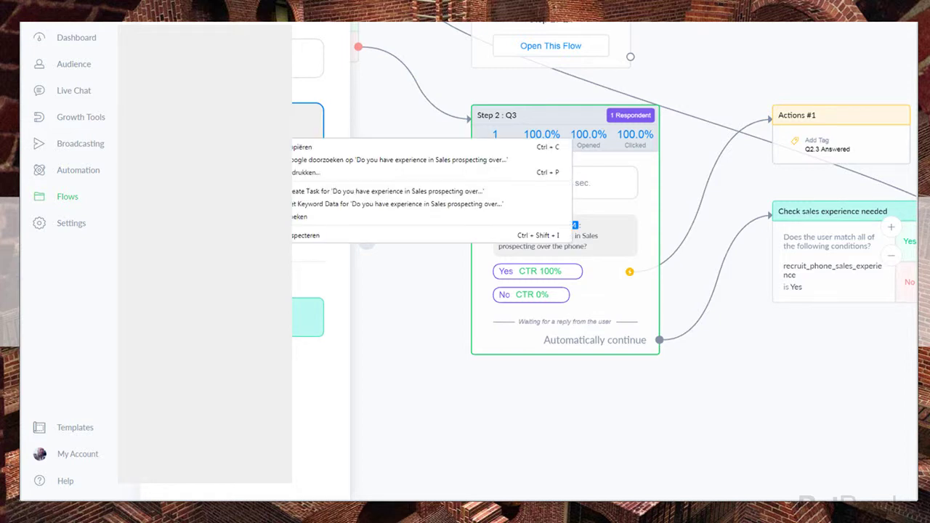
left_click(294, 148)
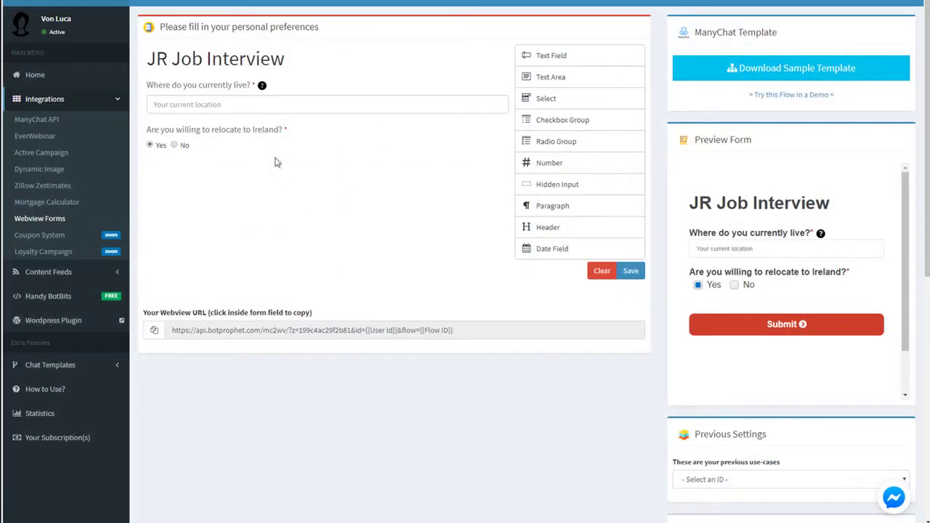
In the BotProphet form, duplicate the relocation radio group and replace the copy's label with "Do you have experience in Sales prospecting over the phone?"
mouse_move(263, 131)
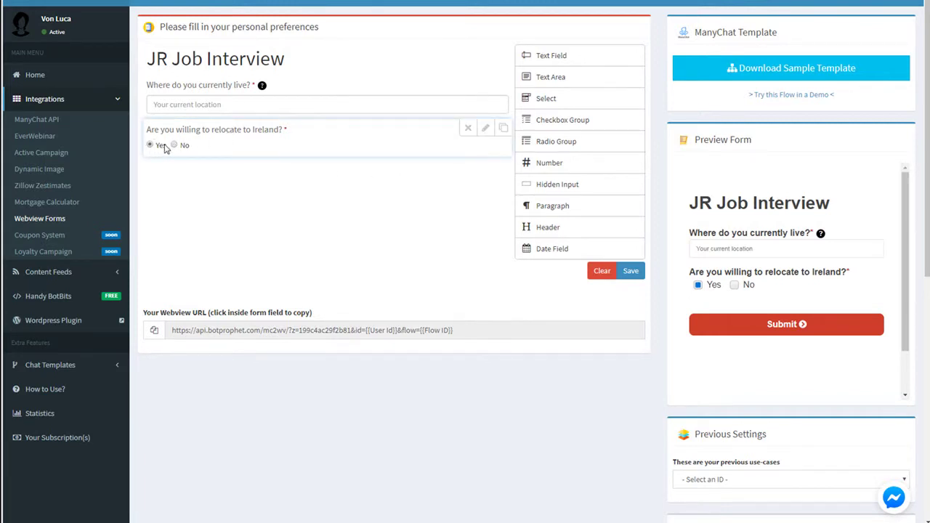
left_click(504, 132)
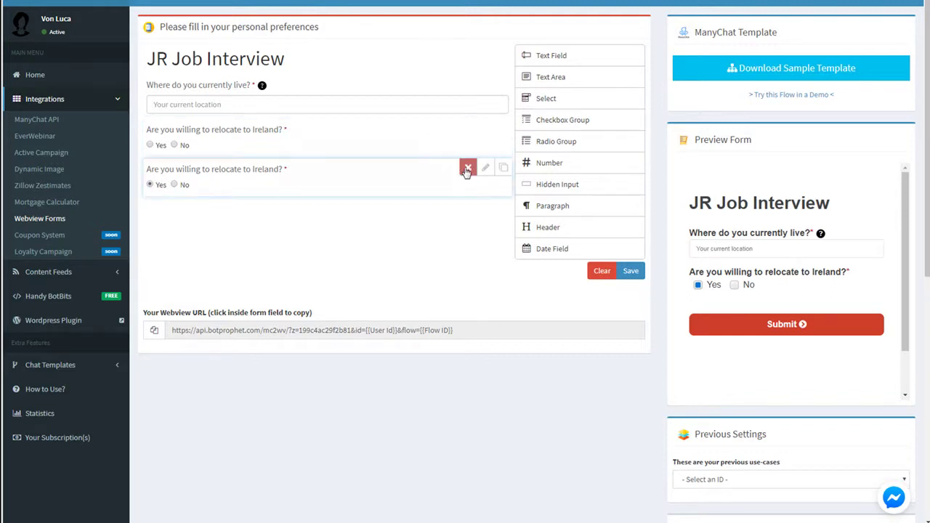
left_click(485, 168)
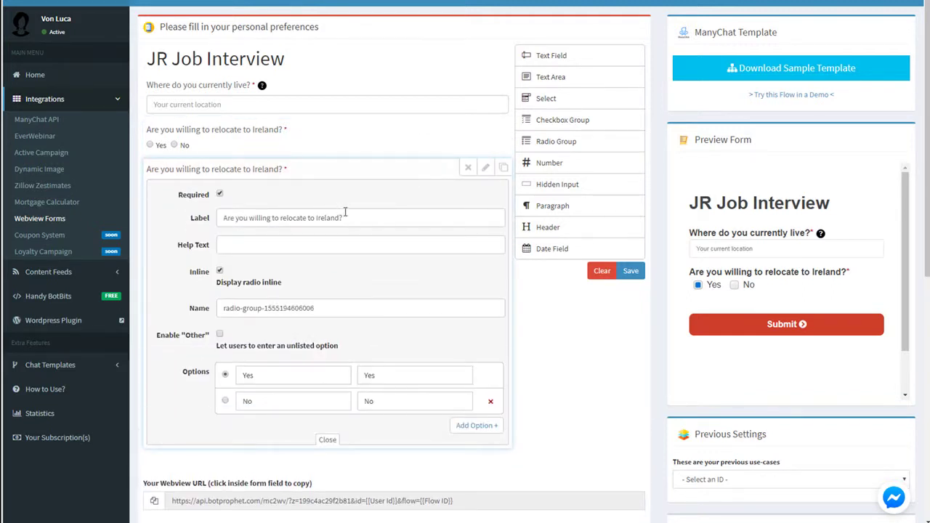
left_click_drag(346, 215, 199, 213)
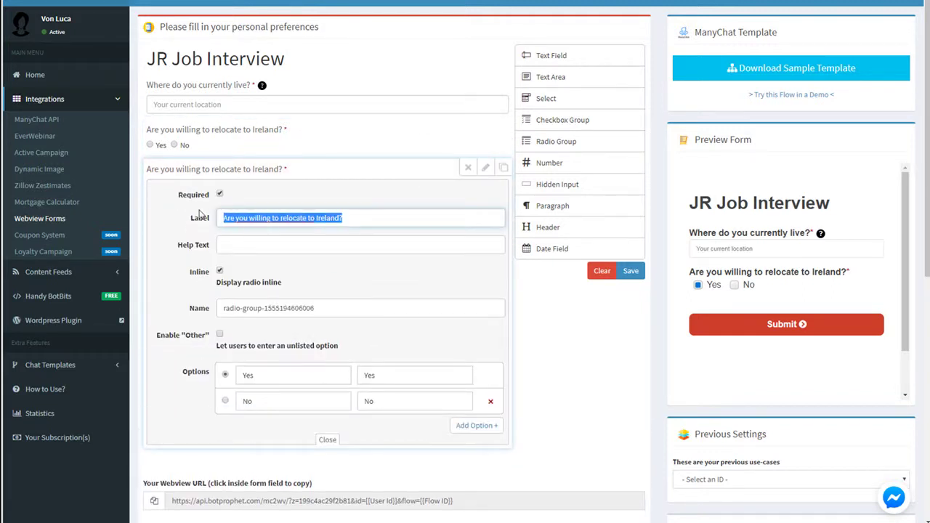
key("ctrl+v")
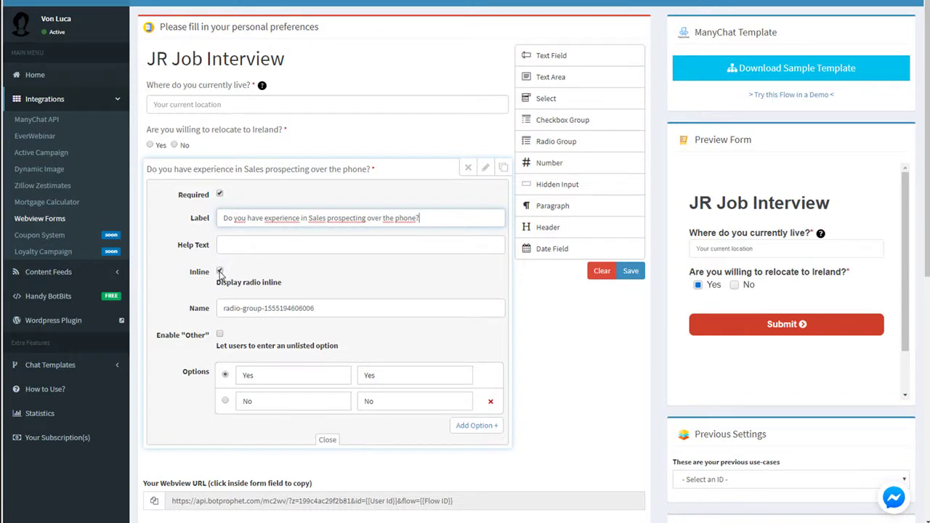
Clear the new radio group's Name and copy the custom field name recruit_phone_sales_experience from the Q3 question in ManyChat
left_click_drag(327, 308, 198, 305)
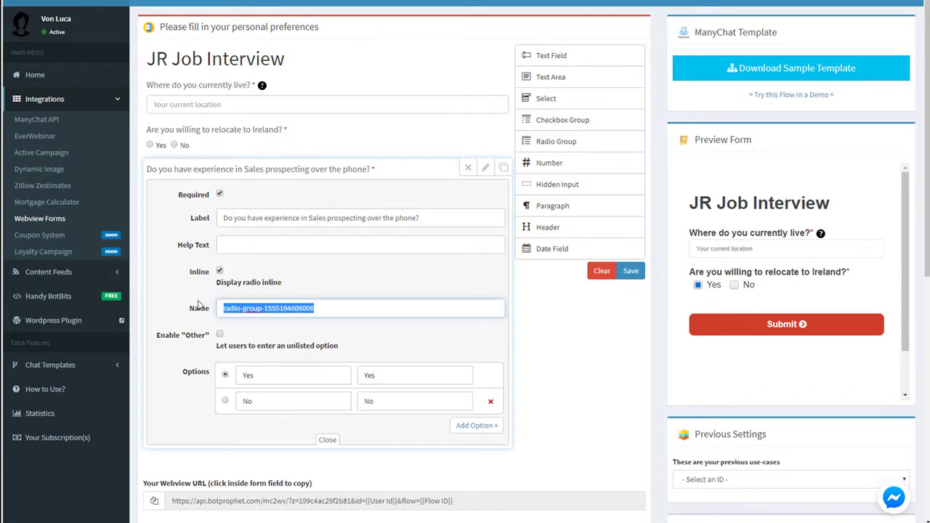
key("BackSpace")
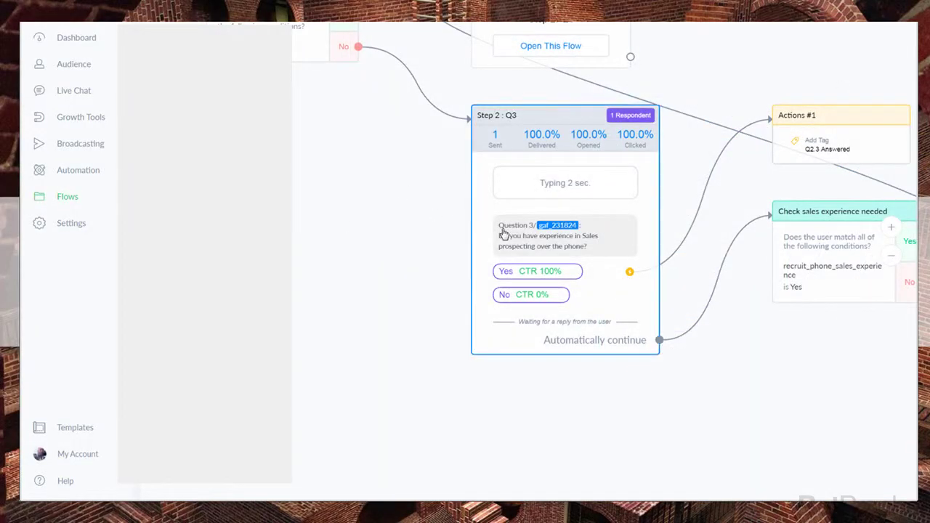
left_click(506, 236)
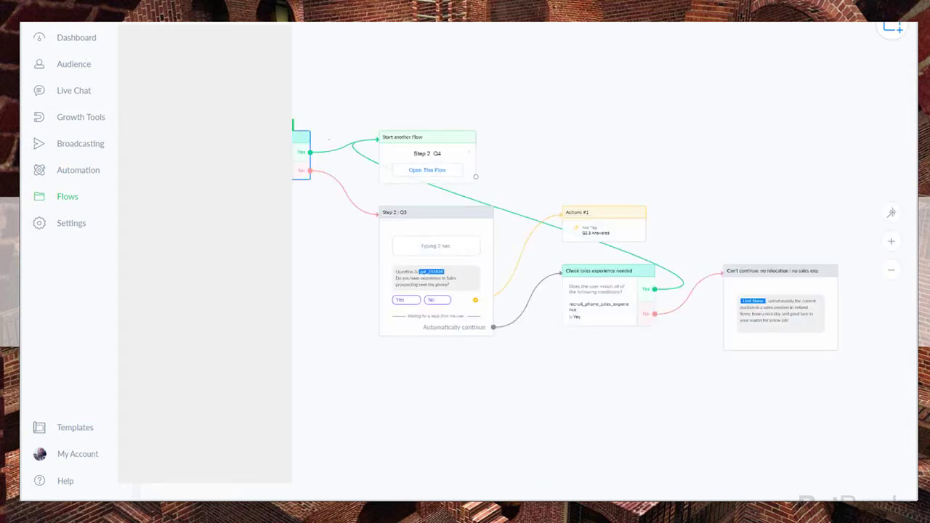
left_click(417, 282)
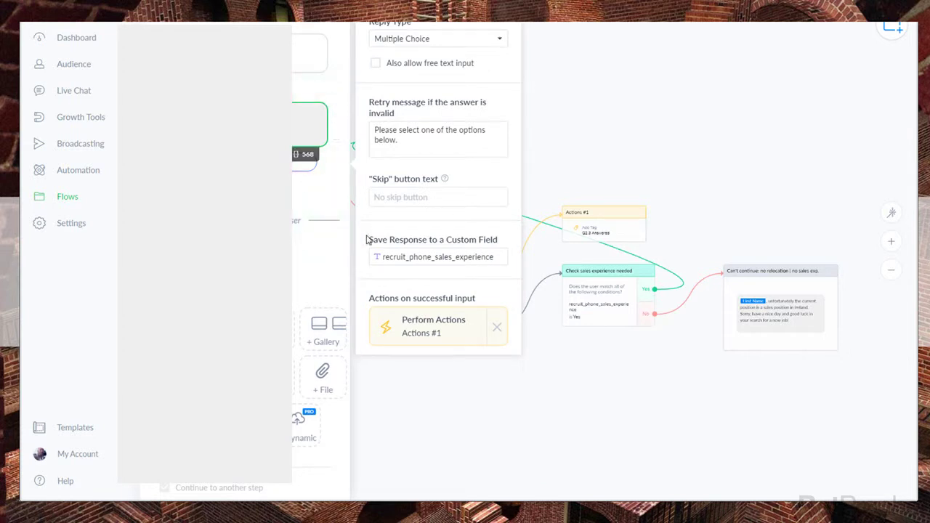
left_click(400, 258)
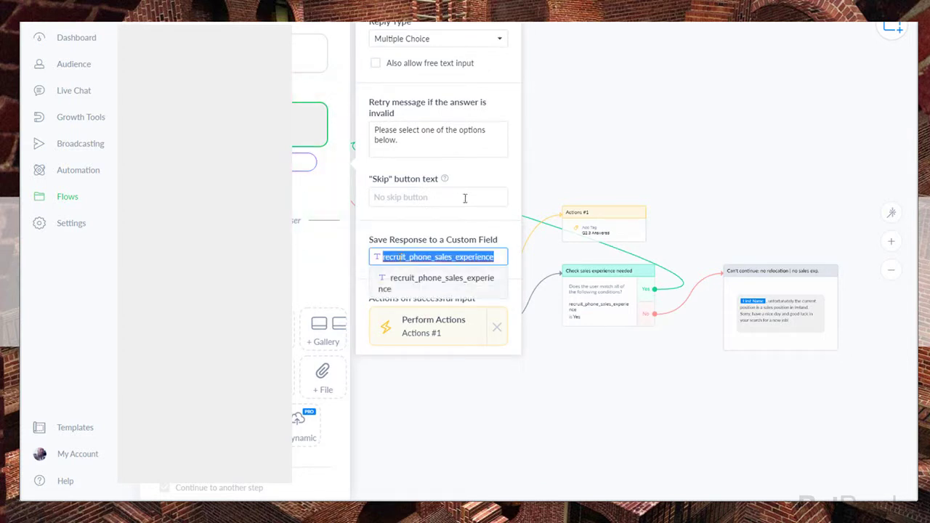
left_click(699, 179)
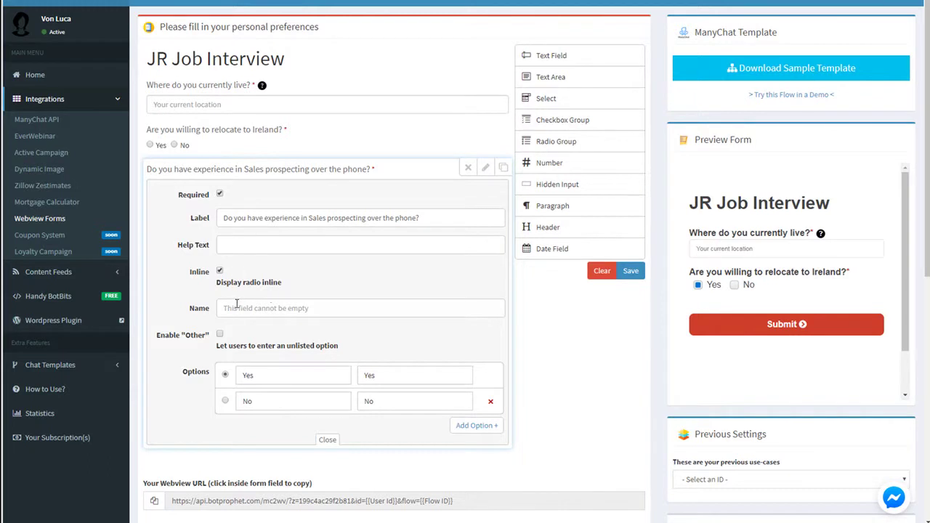
Back in BotProphet, set the sales experience question's Name to recruit_phone_sales_experience and save the edited form
left_click(237, 308)
key("ctrl+v")
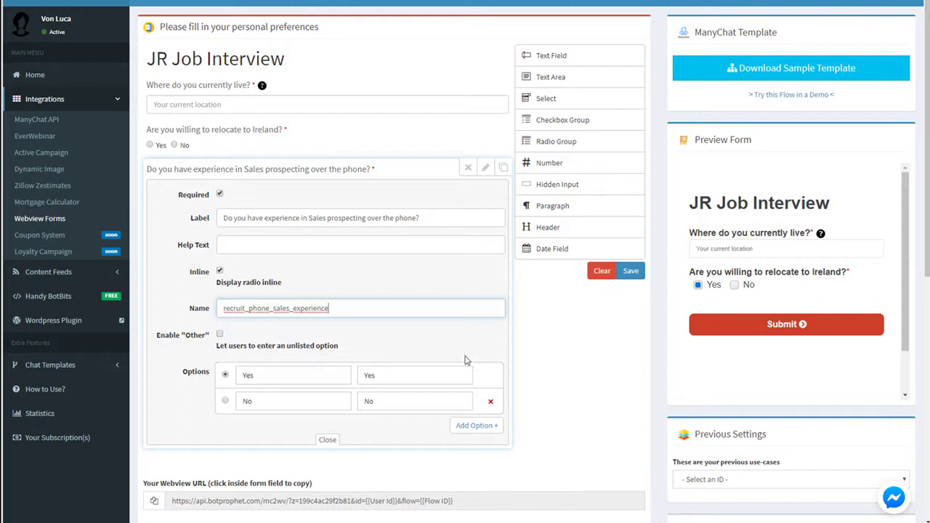
left_click(485, 169)
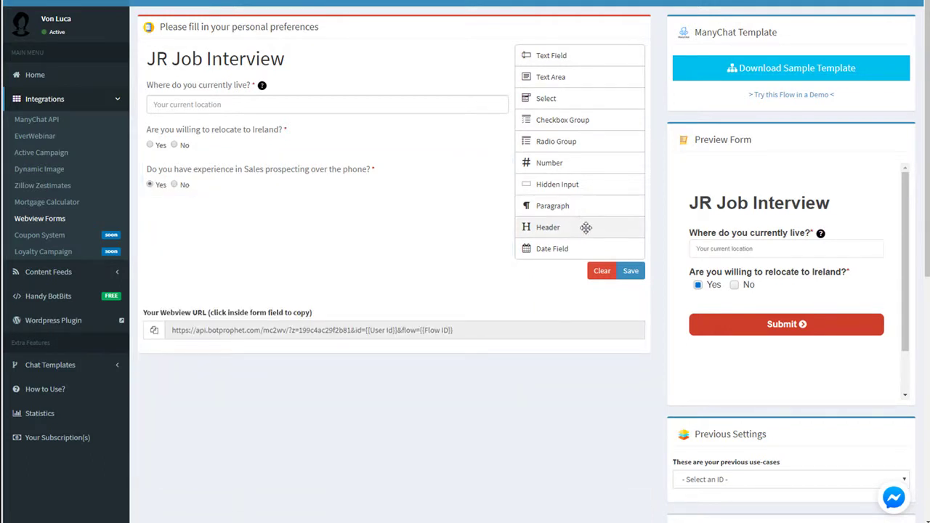
left_click(630, 271)
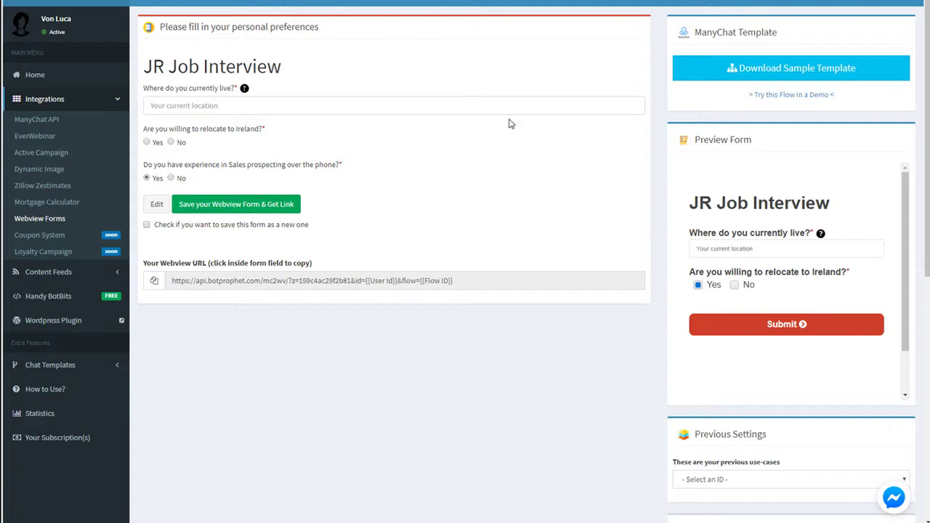
Reopen the form for editing, make Yes the default option of the relocation question, and save the edit
left_click(156, 204)
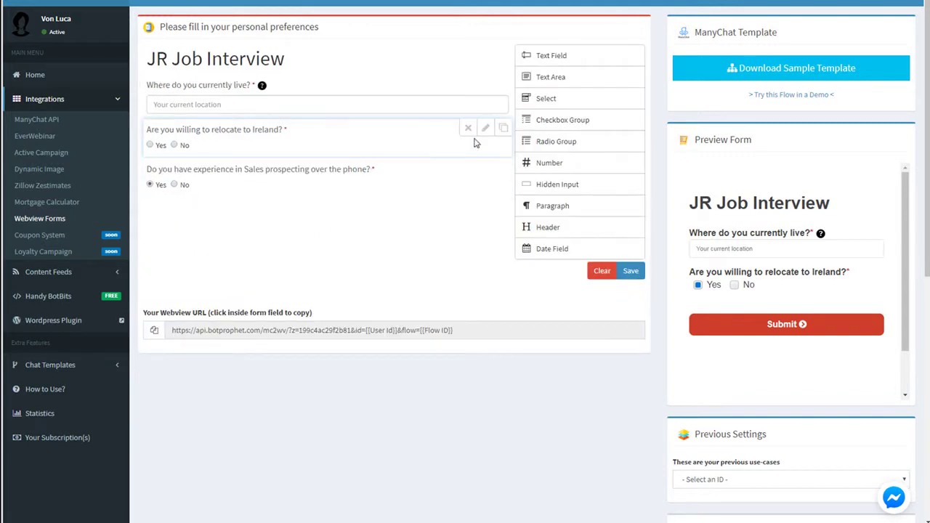
left_click(486, 128)
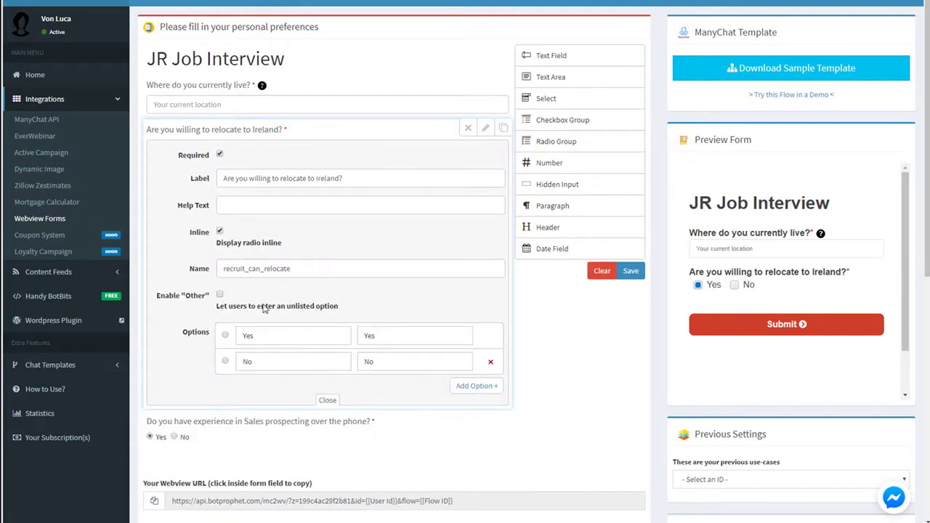
left_click(225, 336)
left_click(631, 270)
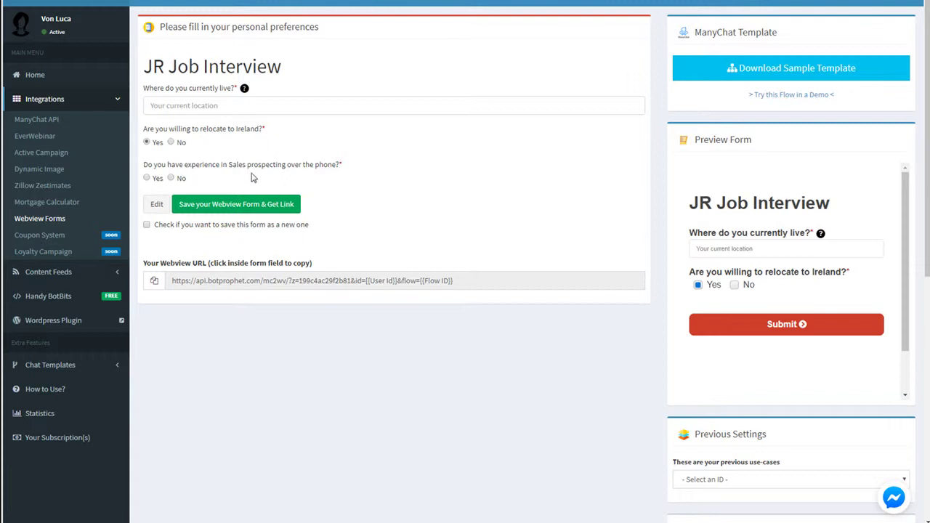
Recheck the relocation question's default option, save the edited form, and save the webview form to update its link
left_click(155, 207)
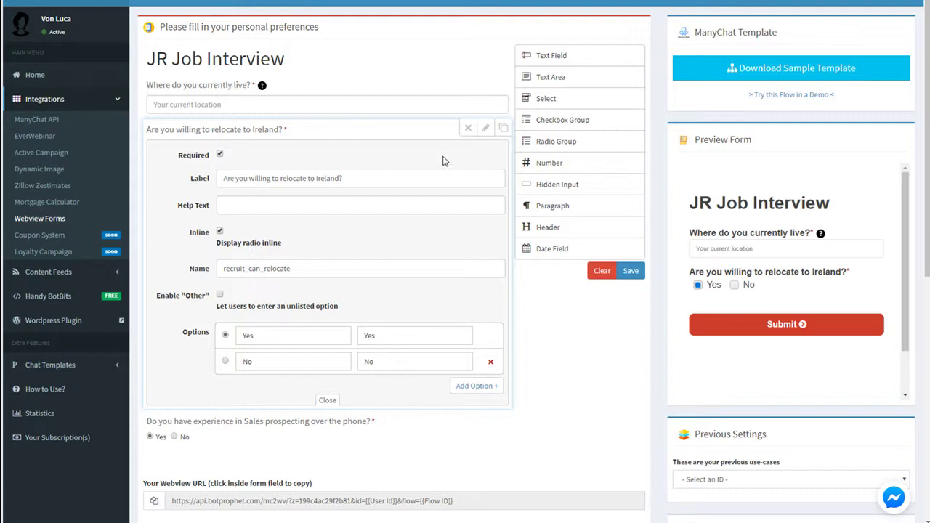
left_click(486, 128)
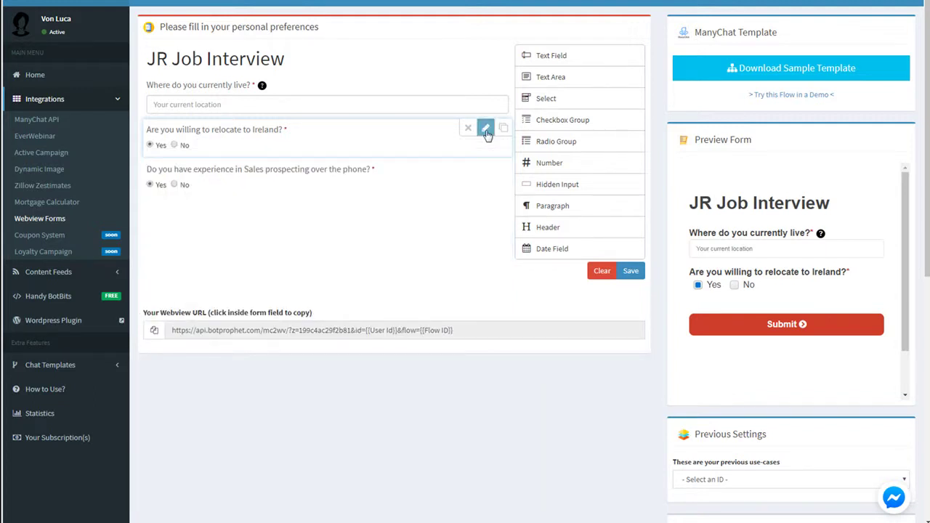
left_click(628, 271)
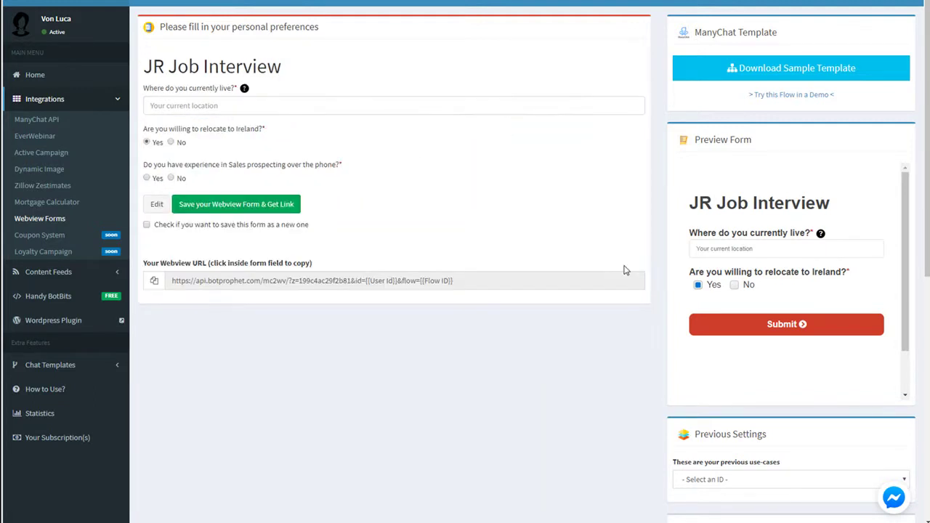
left_click(195, 209)
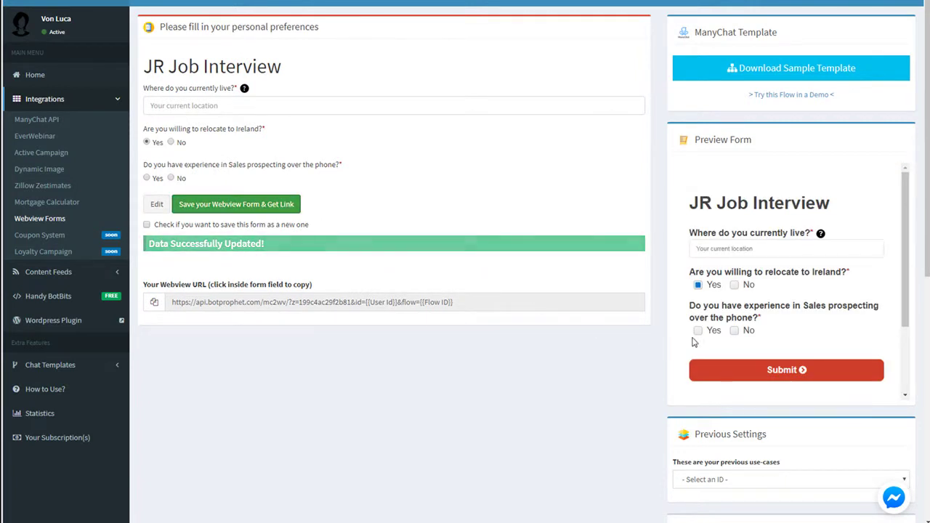
Test the Yes and No options of the relocation and sales experience questions in the form preview
left_click(696, 330)
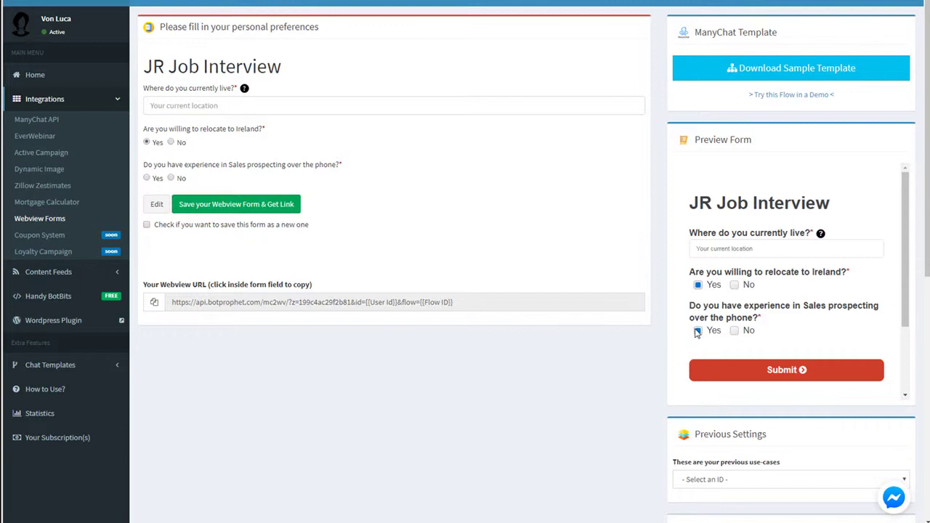
left_click(734, 285)
left_click(697, 285)
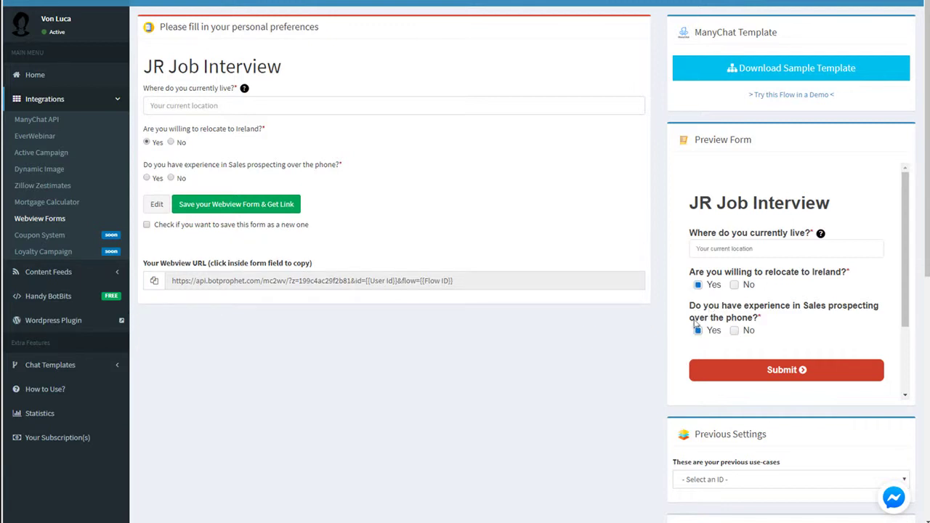
left_click(734, 331)
left_click(697, 331)
Try to preset Yes for the sales experience question by selecting it in the rendered form, saving the webview form and re-saving the edit
left_click(147, 180)
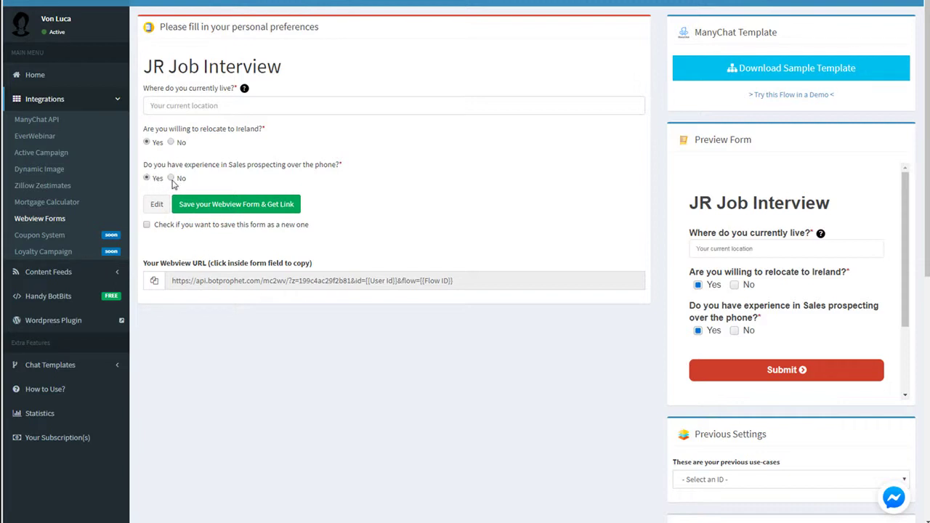
left_click(246, 207)
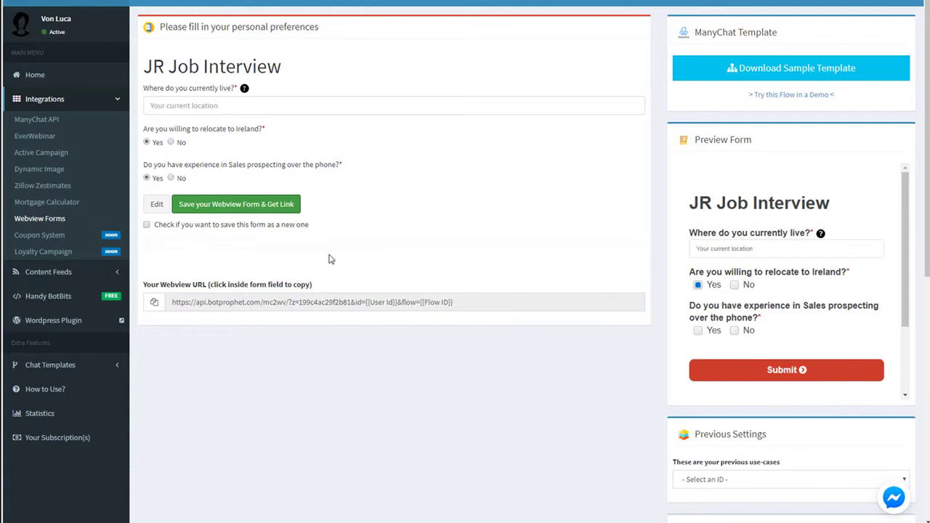
left_click(156, 204)
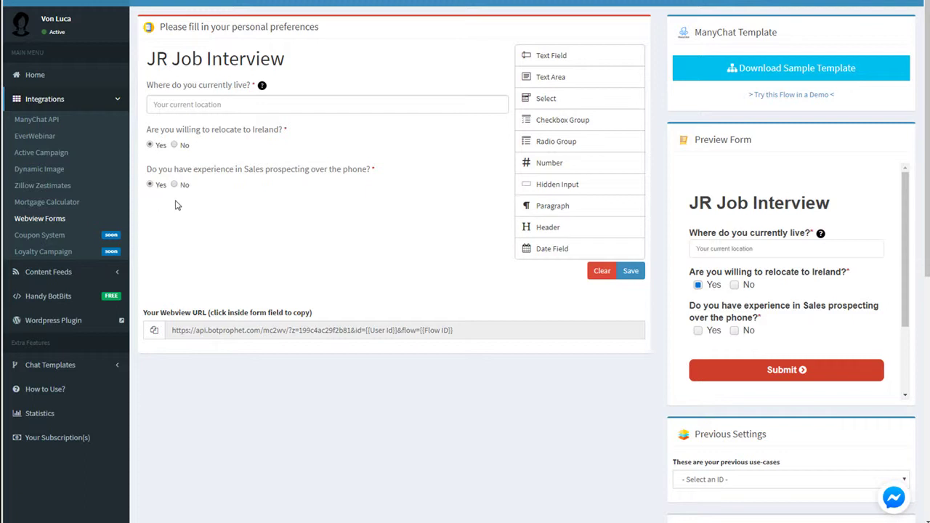
mouse_move(331, 175)
left_click(629, 271)
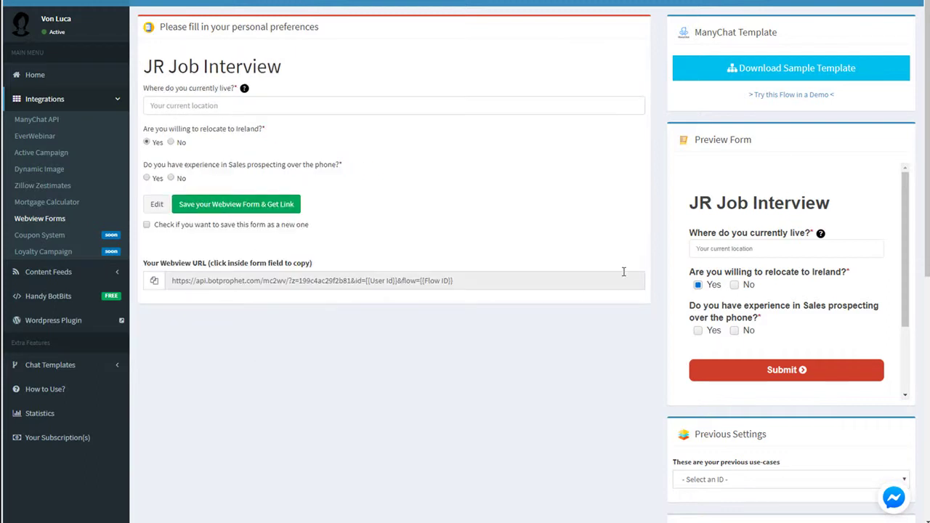
Make Yes the default option in the sales experience question's settings and save the edited form
left_click(171, 206)
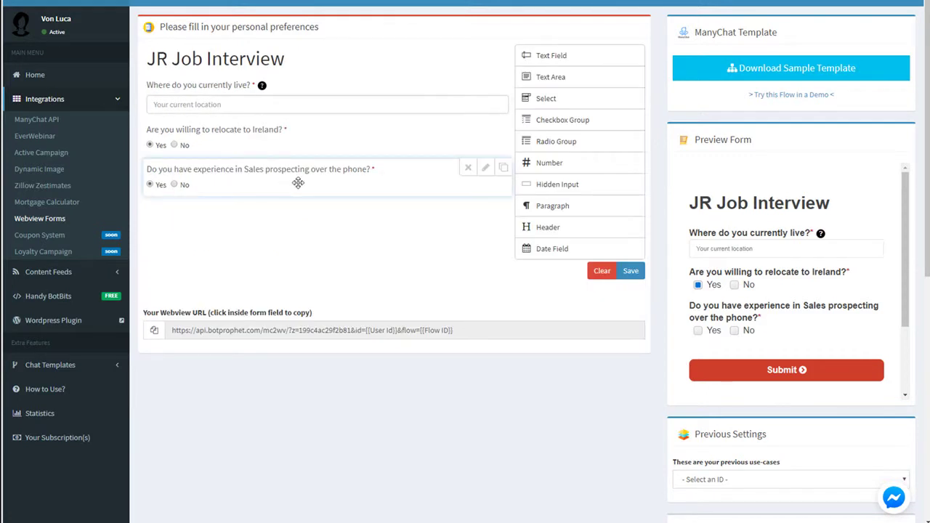
left_click(485, 168)
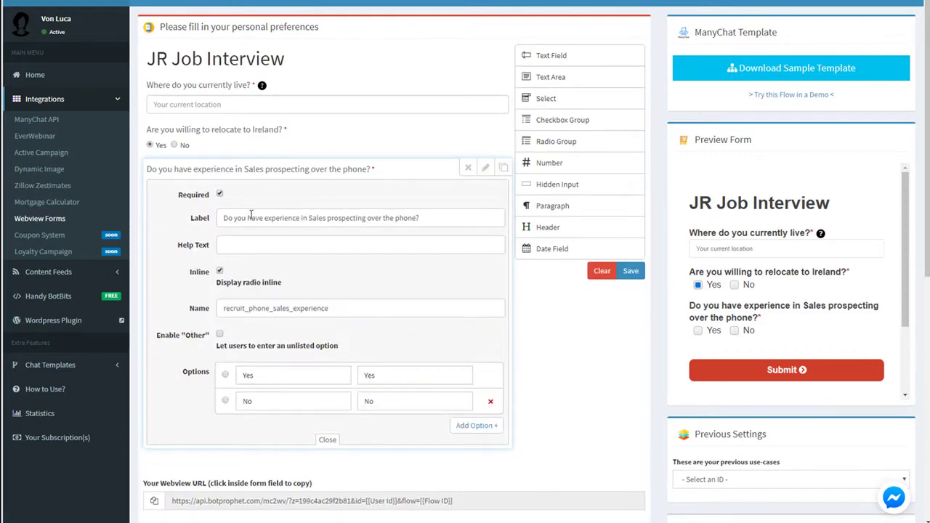
left_click(340, 311)
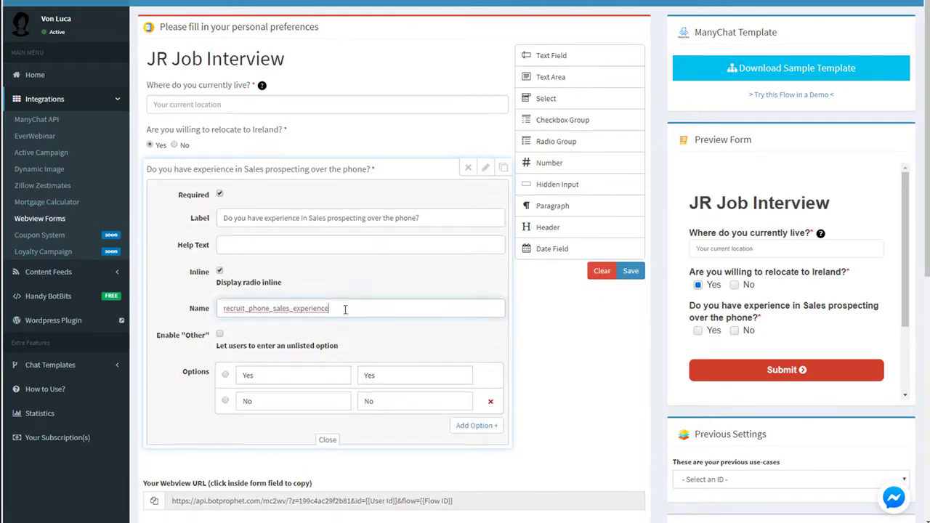
left_click(226, 376)
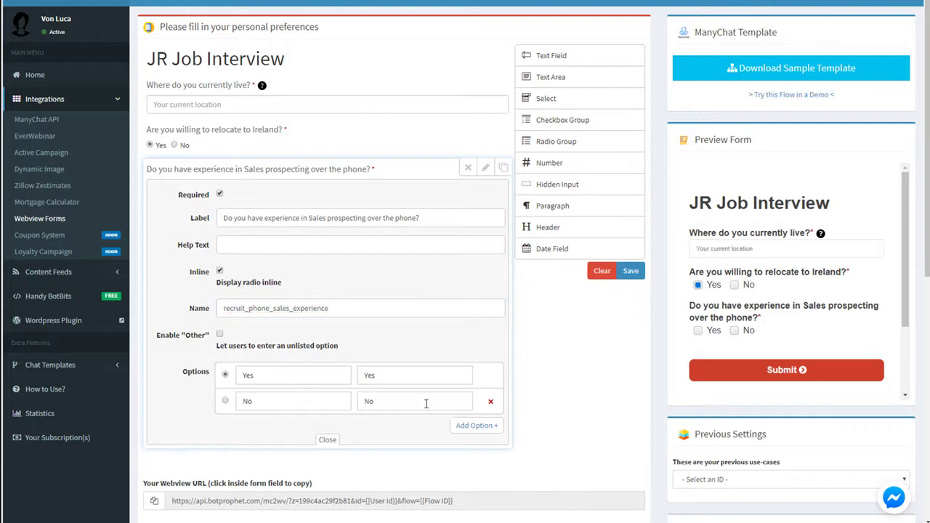
left_click(486, 169)
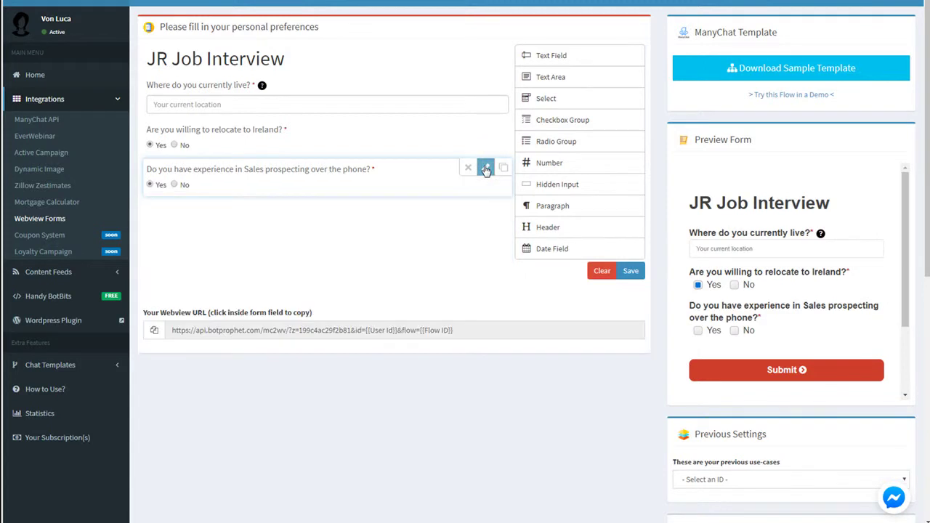
left_click(629, 271)
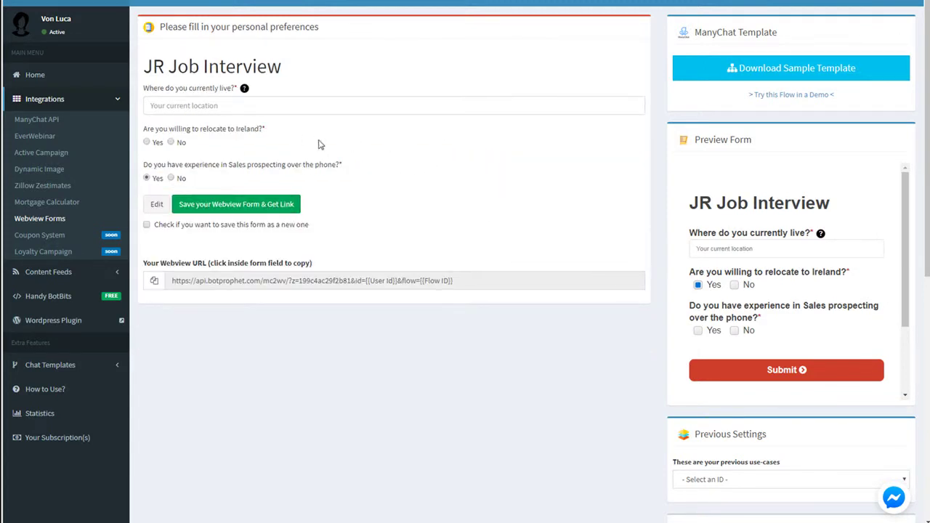
Reopen the form, make Yes the relocation question's default again, and check the default option of the sales experience question
left_click(157, 205)
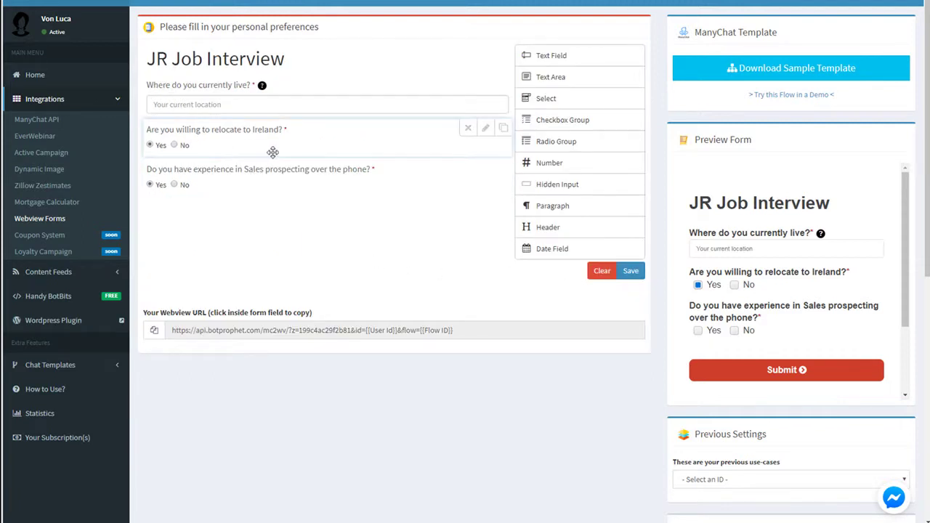
left_click(485, 128)
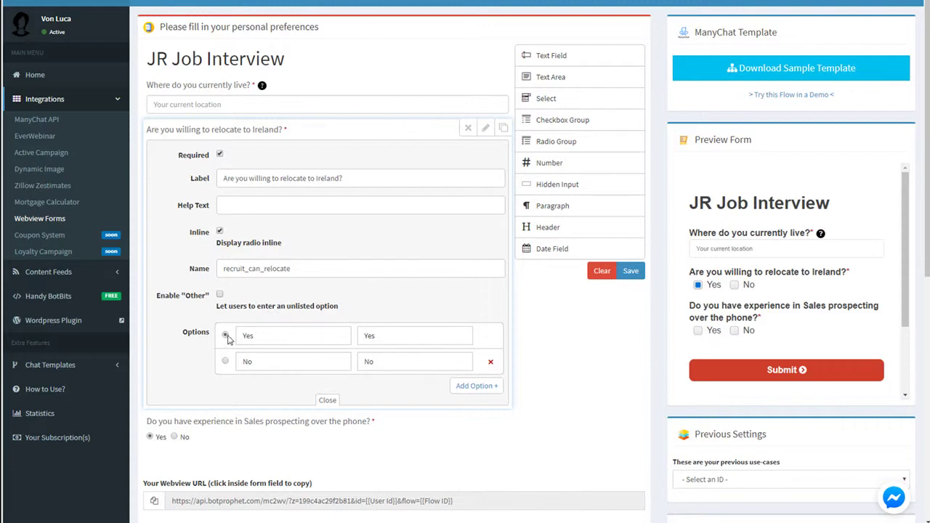
left_click(485, 128)
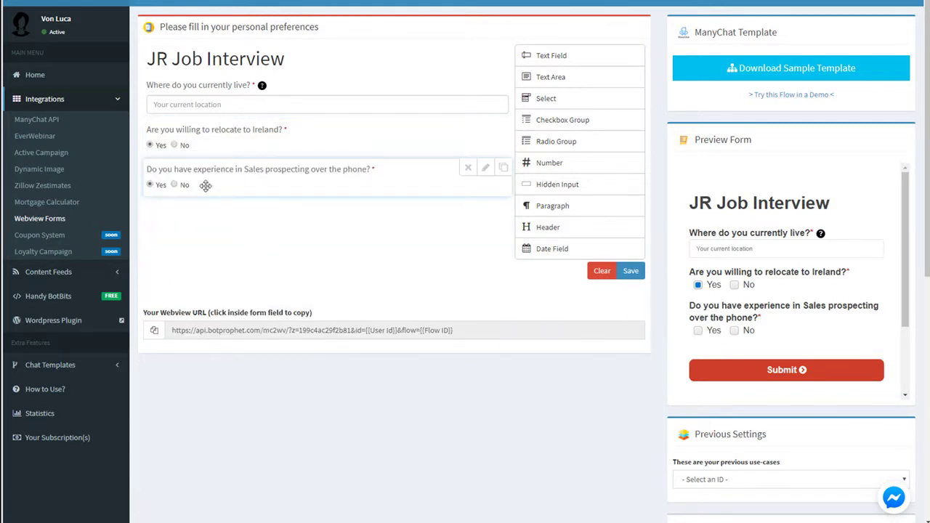
left_click(484, 169)
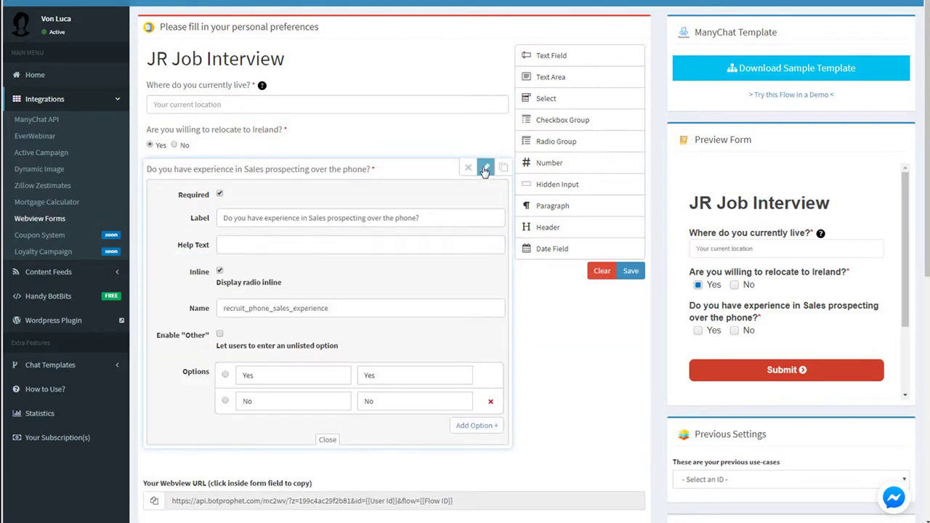
left_click(485, 169)
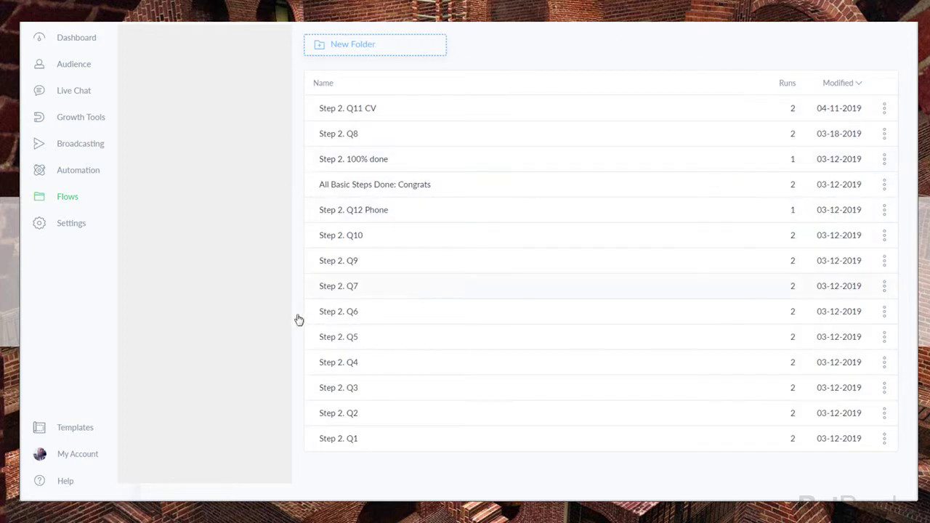
In ManyChat, open the Step 2. Q4 flow and copy the question "This is an open question. Why do you want to leave your current job?"
left_click(339, 365)
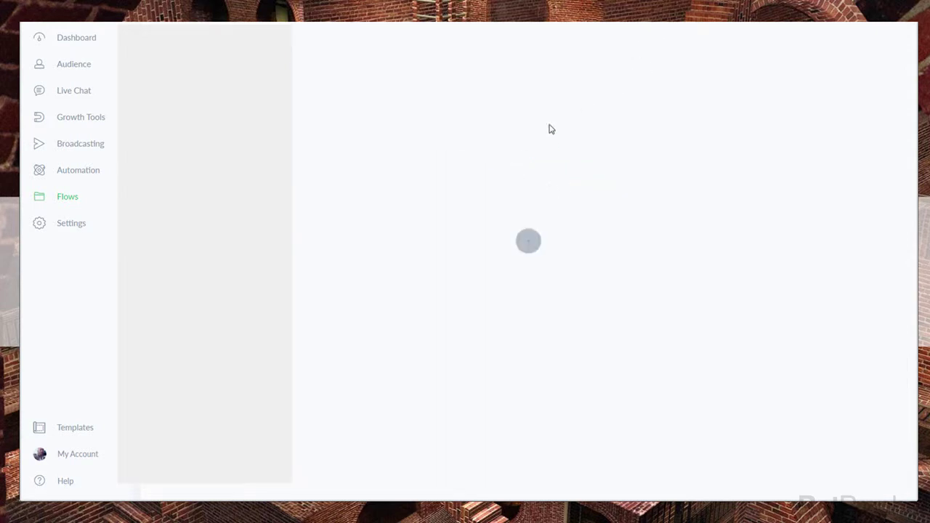
scroll(420, 319, "up", 5)
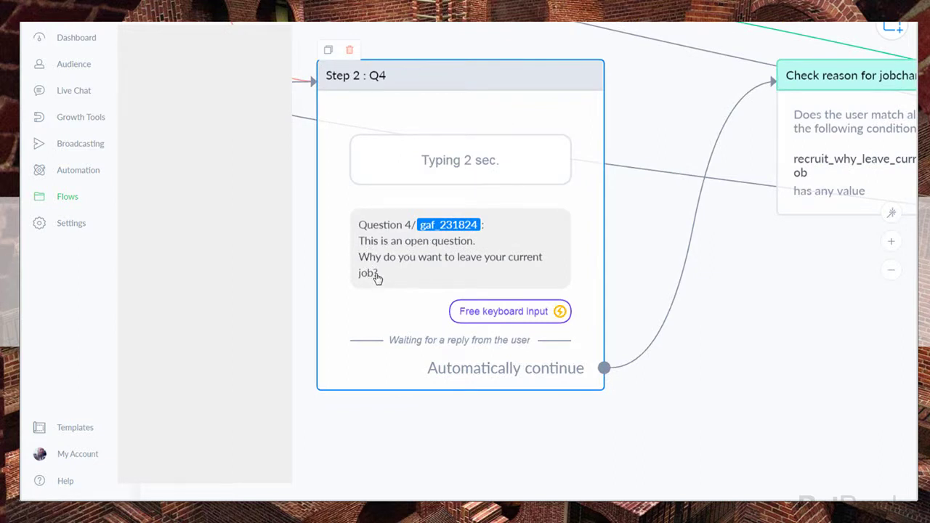
left_click(380, 272)
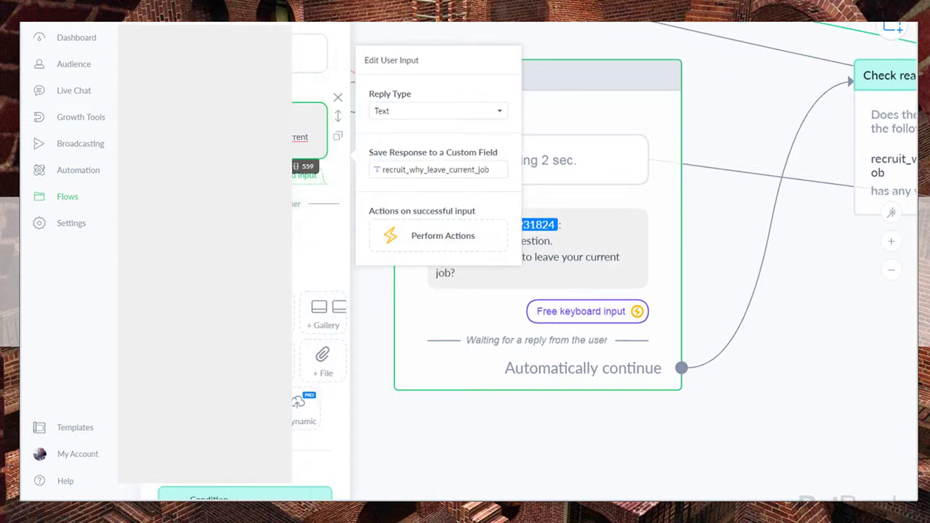
right_click(294, 138)
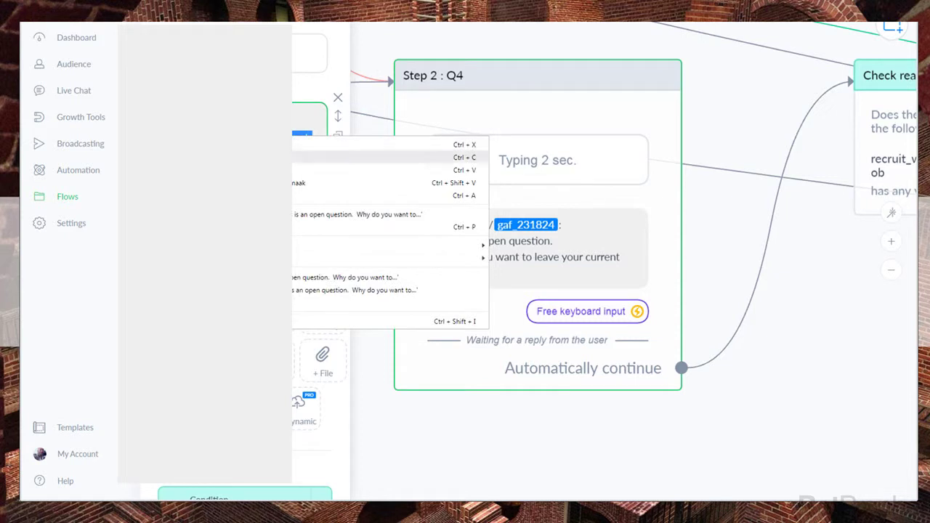
left_click(309, 157)
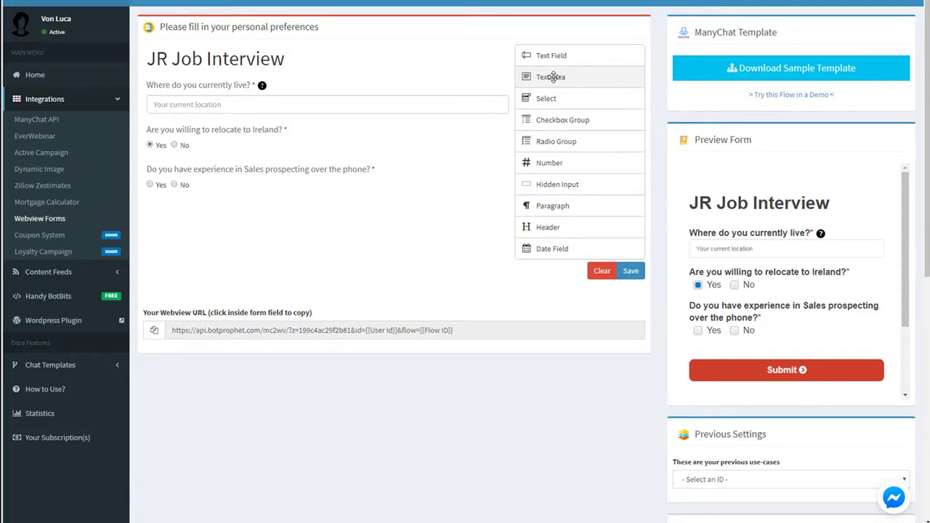
Back in the BotProphet form, add a text area below the sales experience question and delete the duplicate text area
left_click(552, 76)
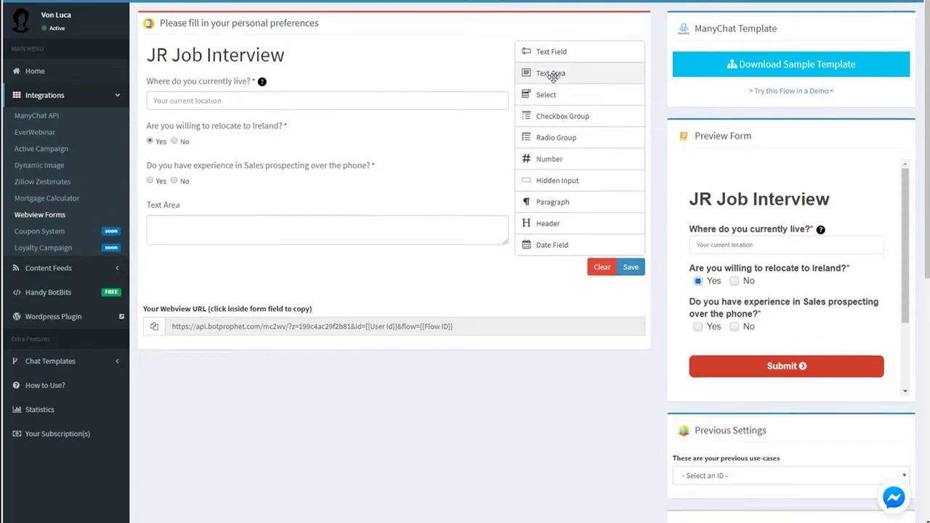
scroll(552, 77, "down", 3)
scroll(456, 149, "up", 3)
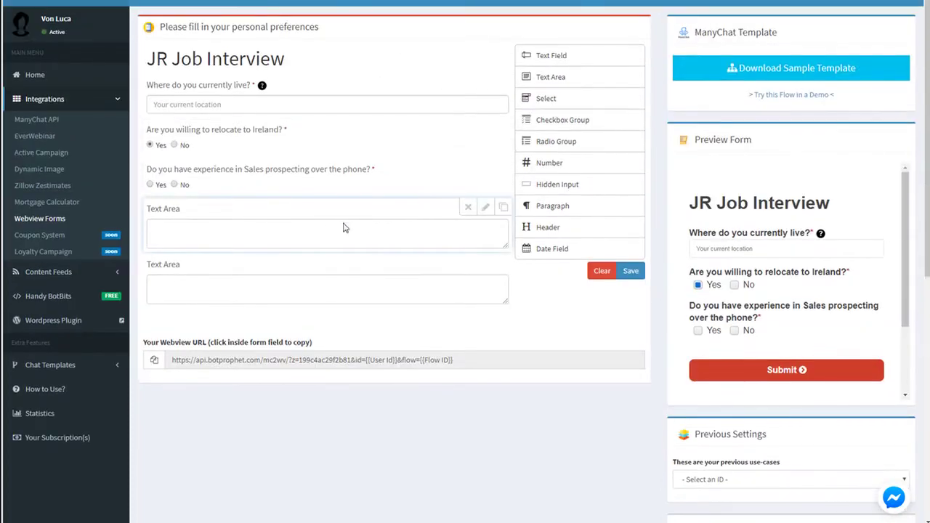
left_click(469, 208)
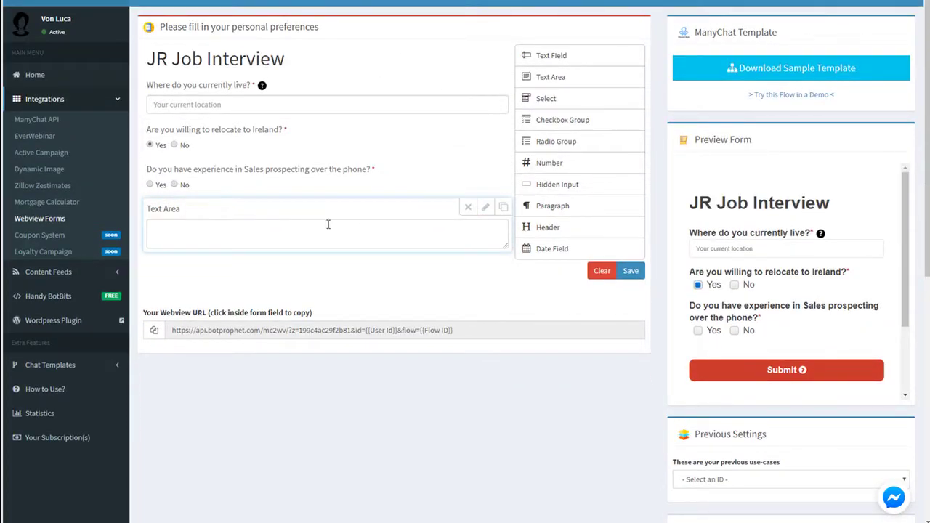
Label the text area "This is an open question. Why do you want to leave your current job?" and make it required
left_click(485, 207)
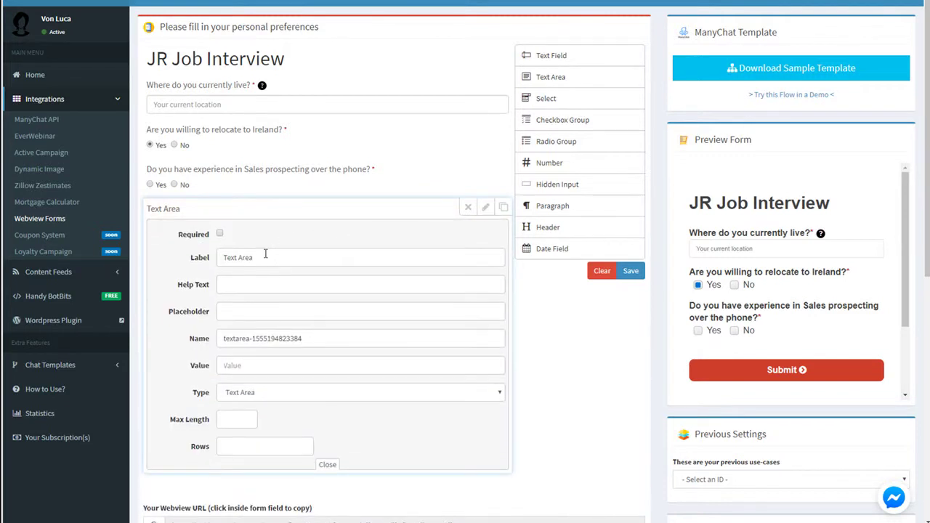
left_click_drag(266, 254, 206, 256)
key("ctrl+v")
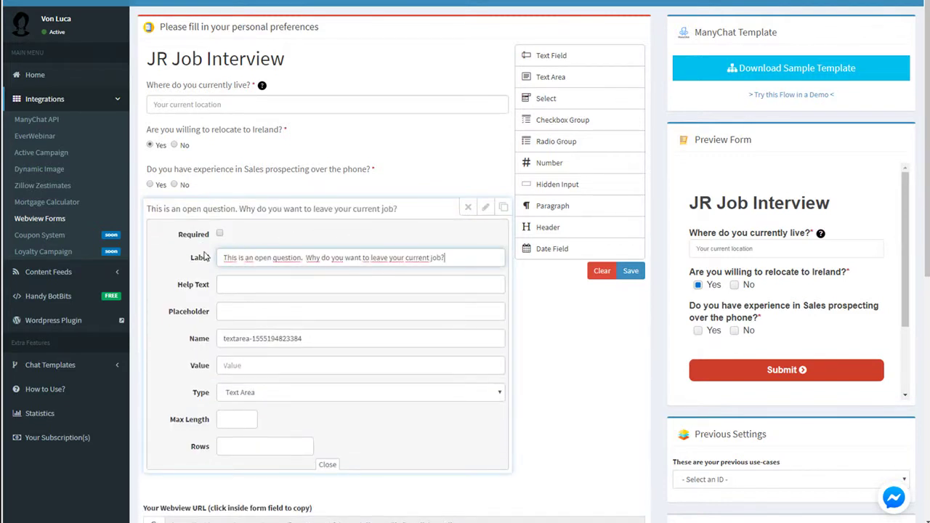
left_click(219, 233)
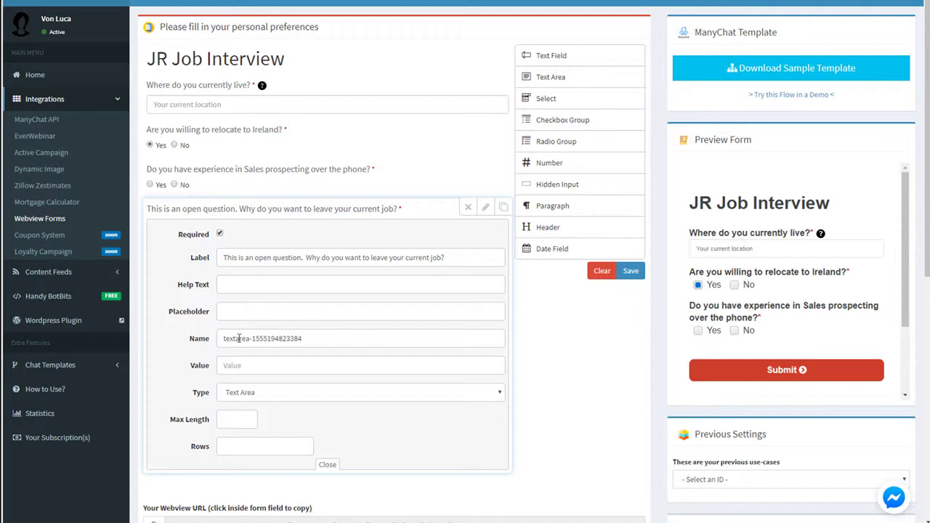
Replace the job-leaving text area's name with recruit_why_leave_current_job, copied from the free keyboard input's custom field in ManyChat's Step 2 : Q4
triple_click(305, 339)
key("BackSpace")
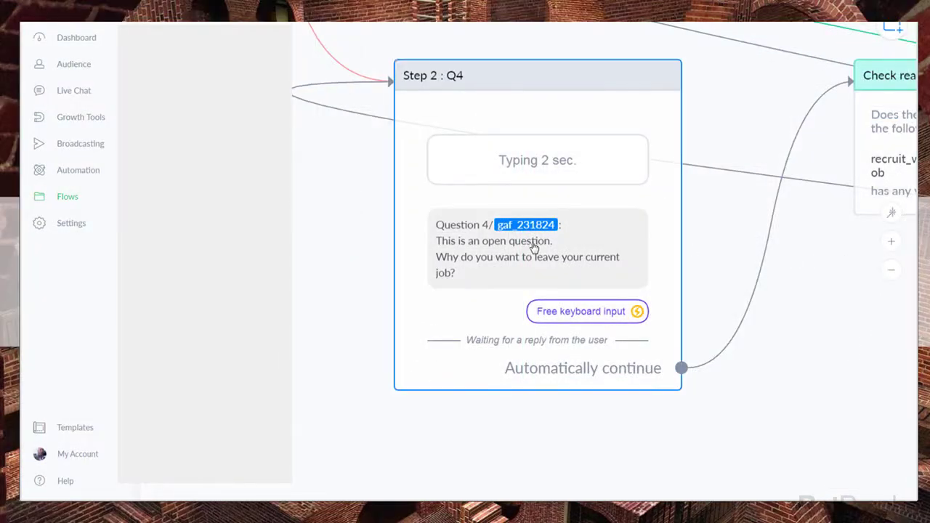
left_click(584, 309)
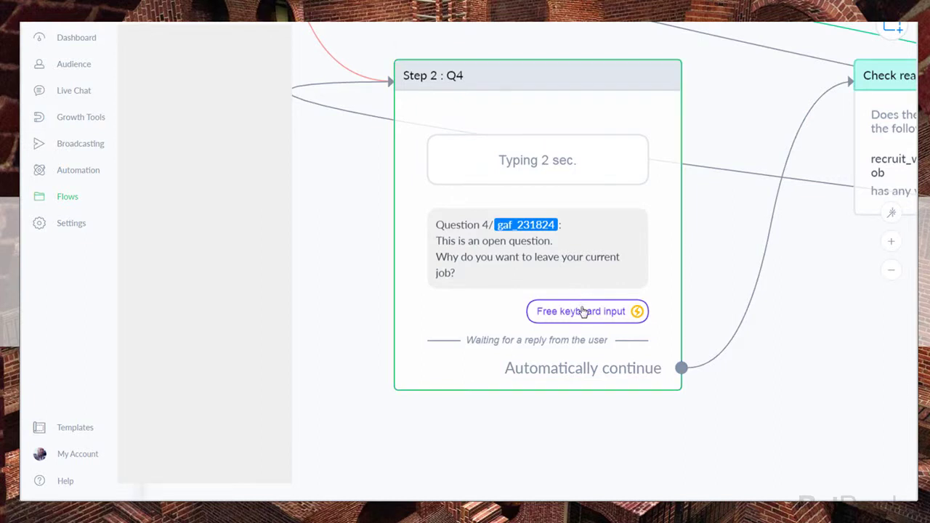
left_click(398, 171)
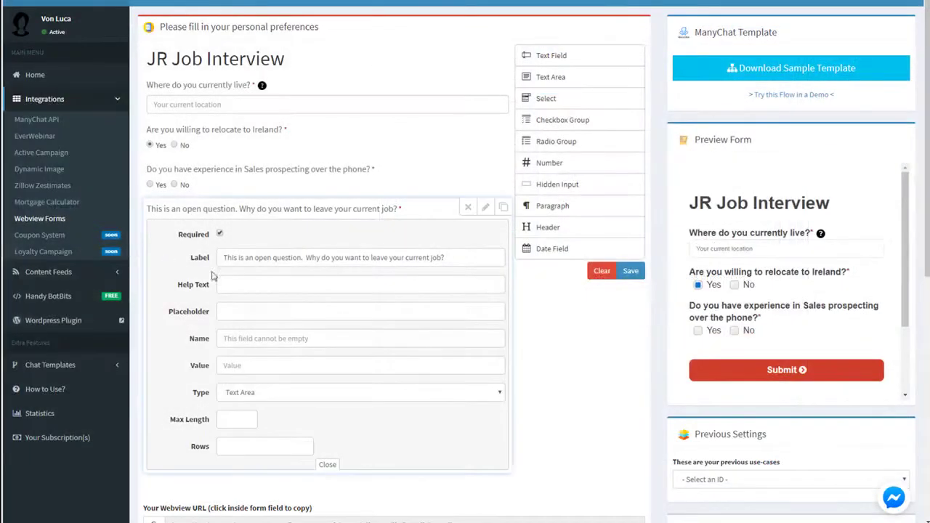
left_click(238, 340)
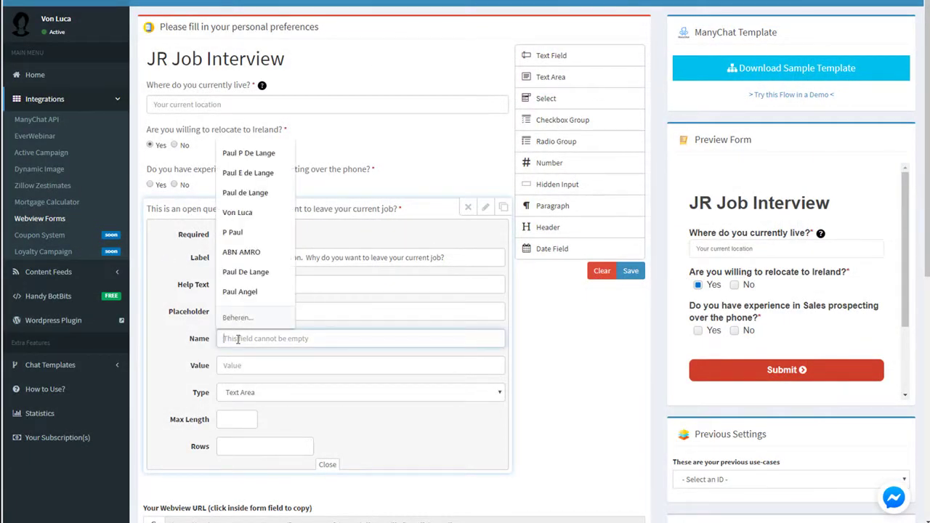
key("ctrl+v")
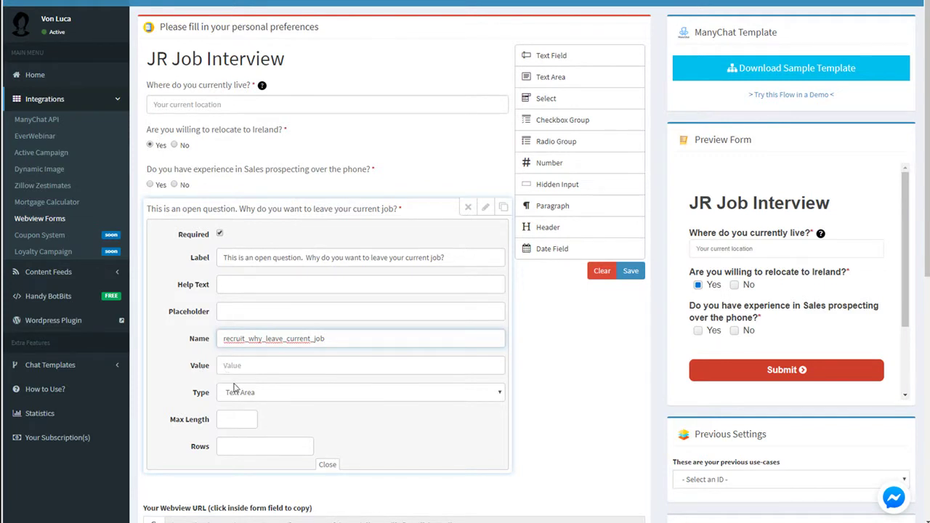
Keep the job-leaving question's type as Text Area, set its max length to 400 and rows to 2, and close its settings
left_click(269, 396)
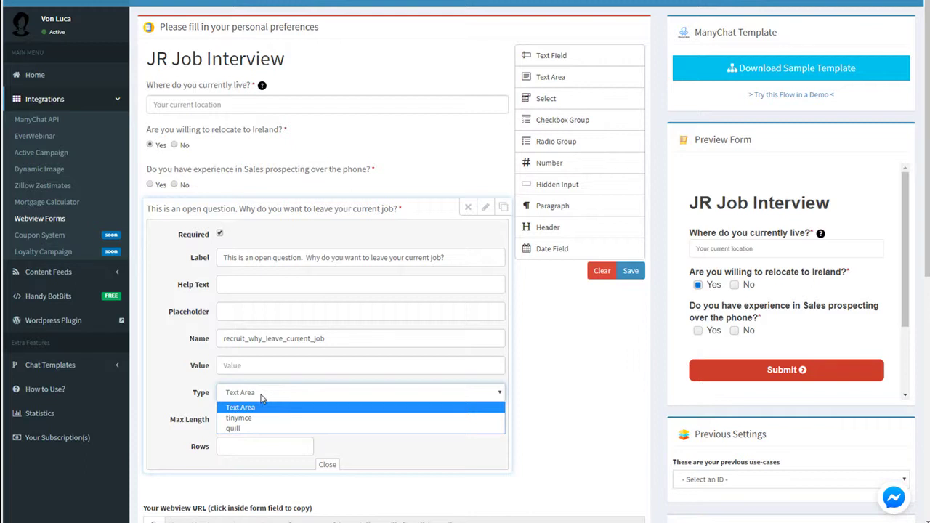
left_click(261, 396)
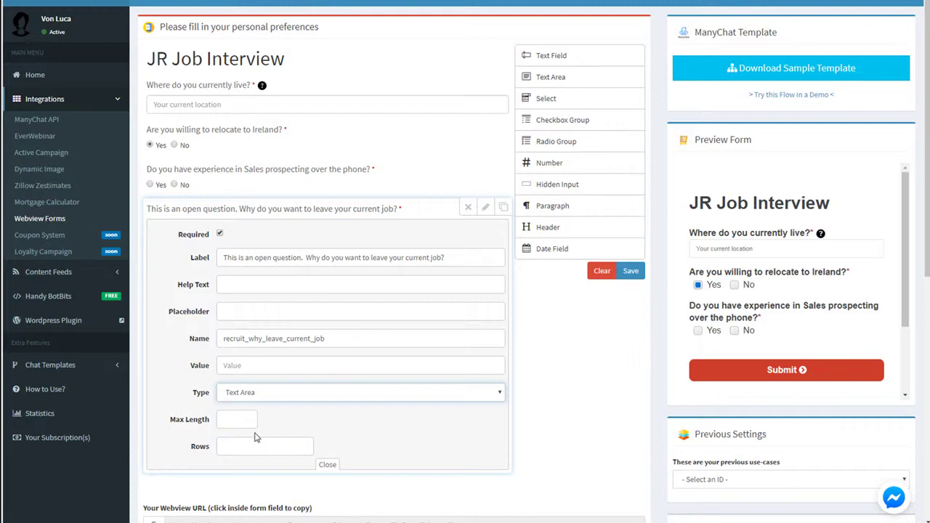
left_click(230, 420)
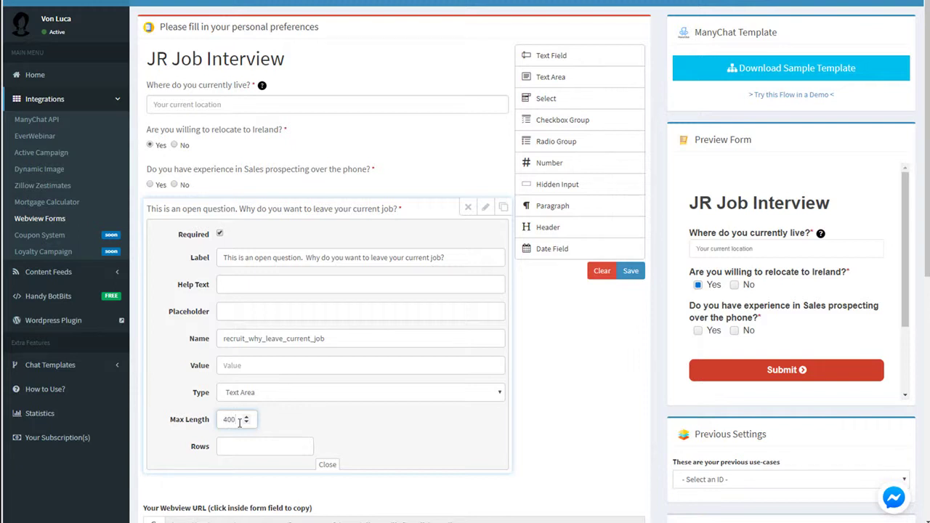
left_click(275, 446)
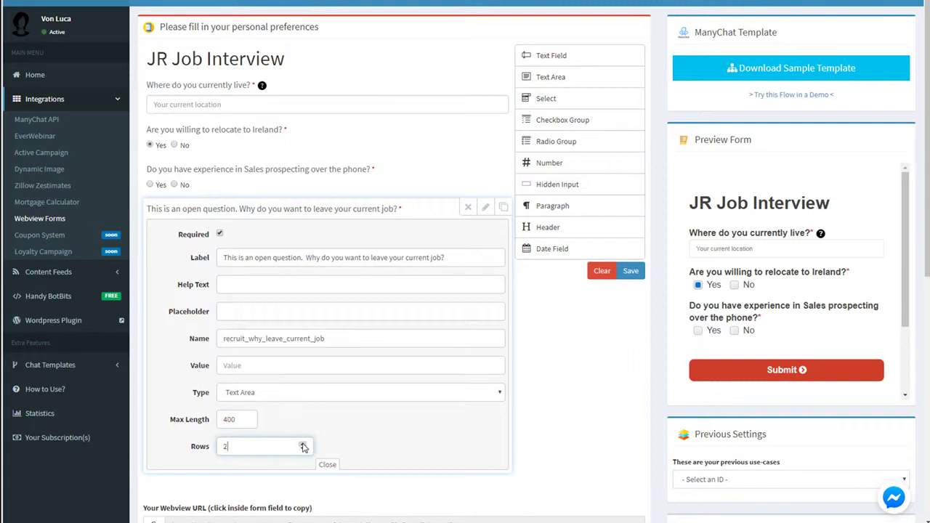
left_click(486, 209)
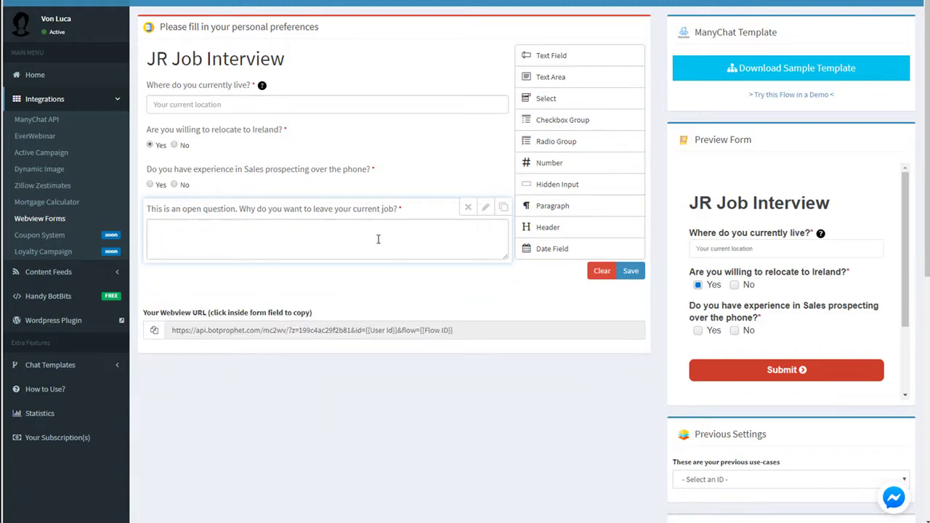
Save the webview form with the new text area and review all the questions in the form preview
left_click(630, 271)
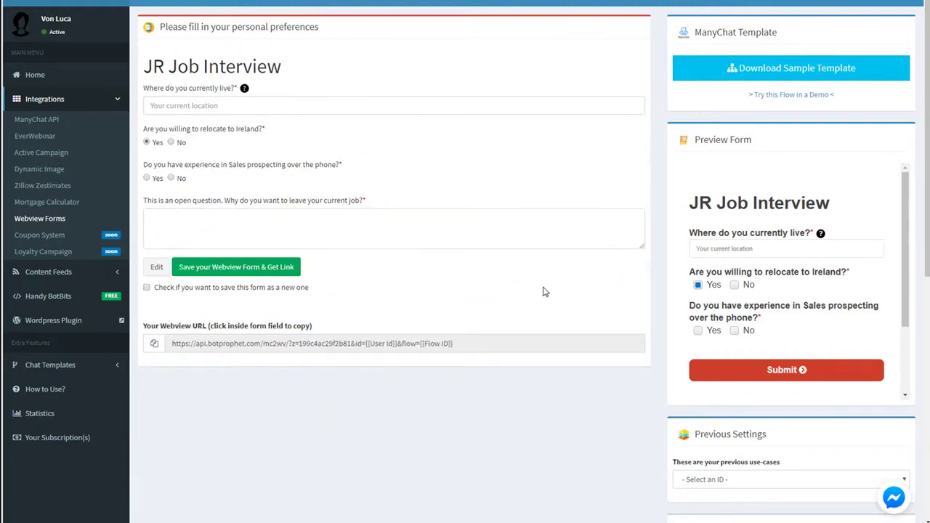
left_click(210, 269)
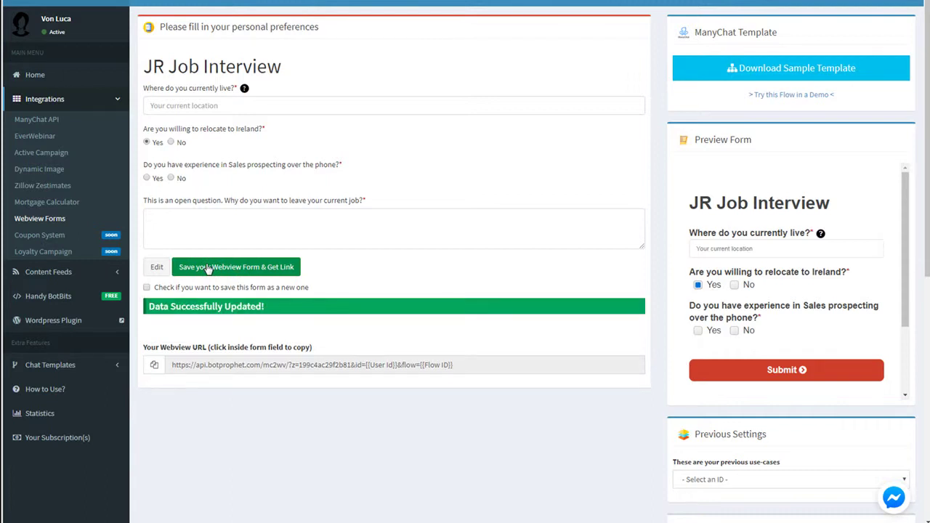
scroll(753, 284, "down", 3)
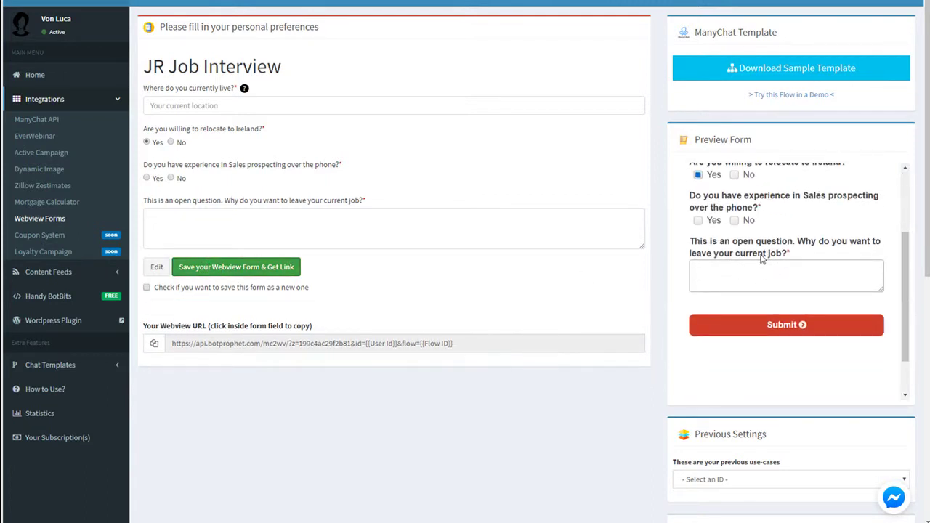
scroll(753, 270, "up", 3)
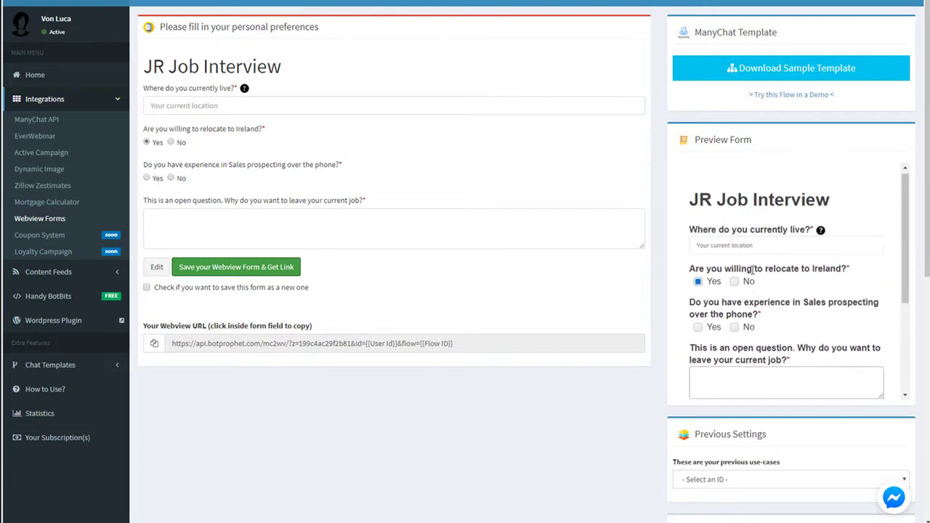
scroll(750, 274, "down", 1)
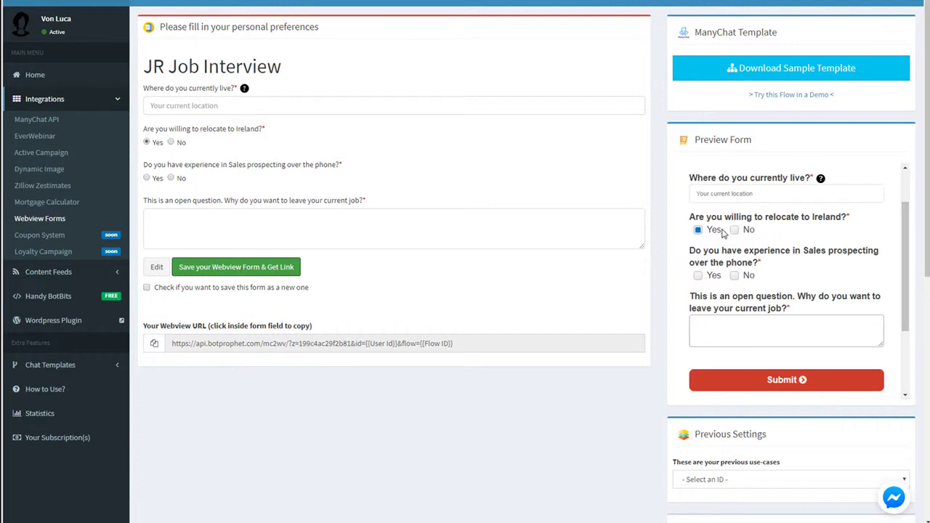
scroll(723, 239, "down", 1)
scroll(734, 254, "up", 1)
scroll(736, 255, "up", 1)
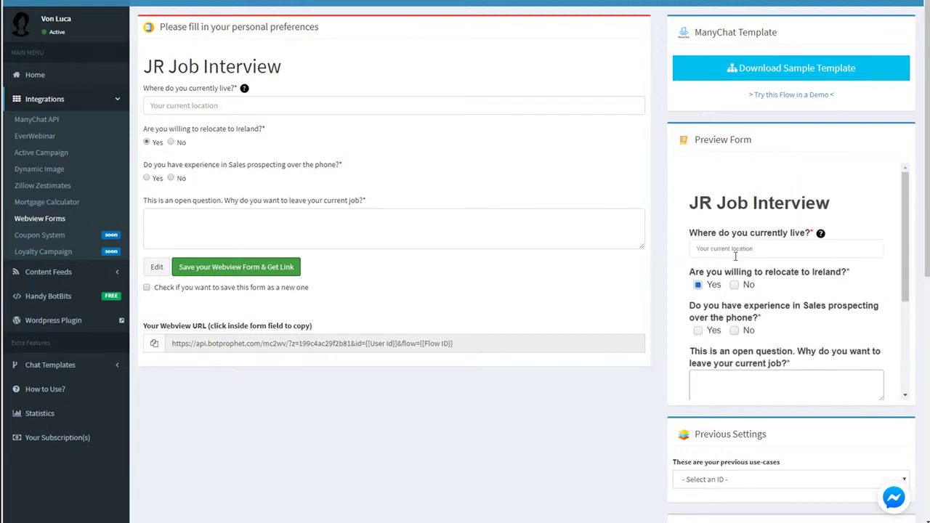
scroll(731, 230, "down", 3)
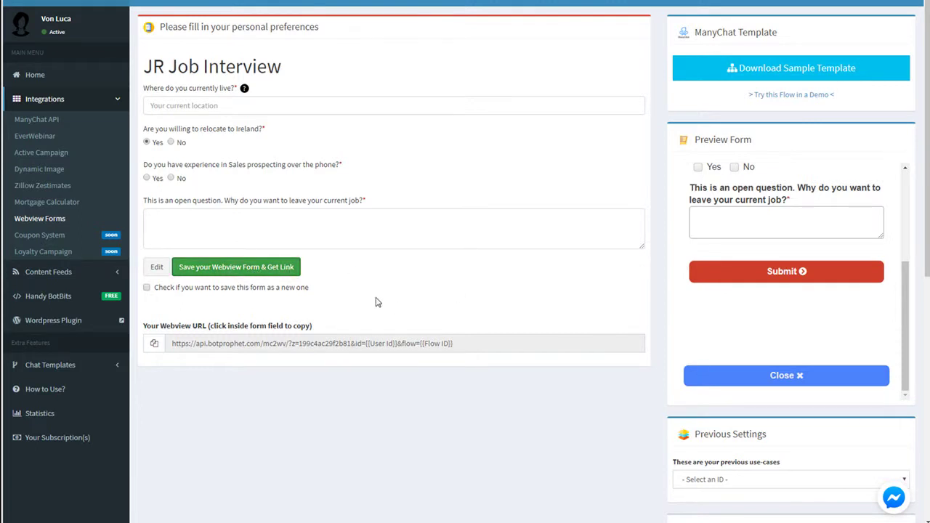
Reopen the form for editing, add a radio group and place it between the relocation and sales experience questions
left_click(155, 267)
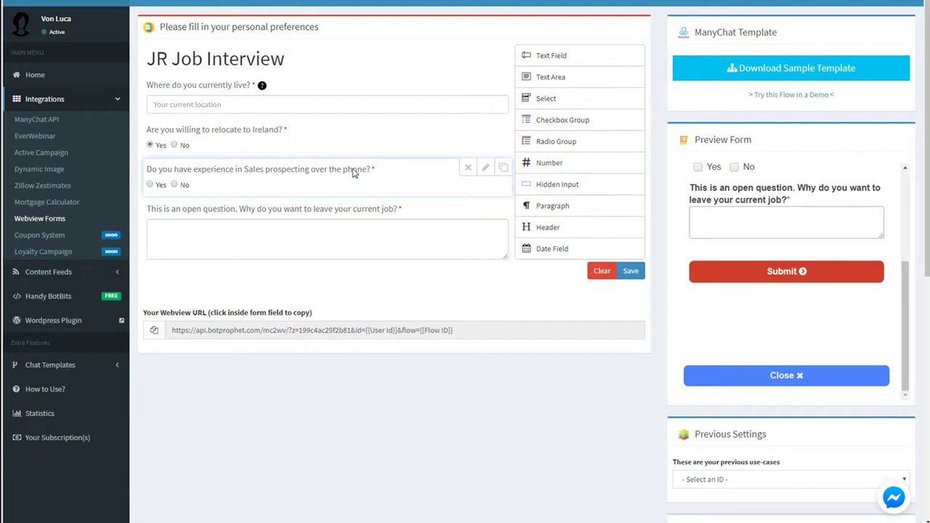
left_click(549, 141)
scroll(417, 152, "down", 3)
scroll(422, 166, "up", 4)
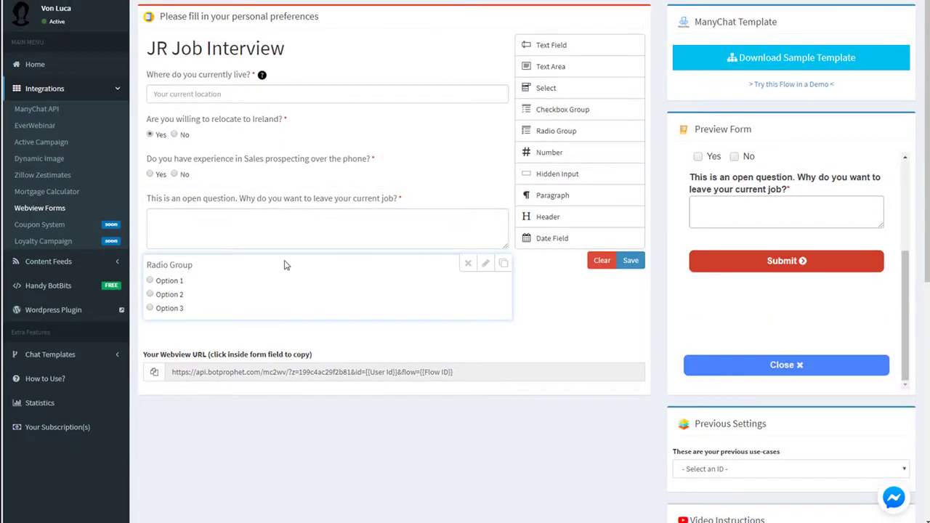
left_click_drag(373, 264, 292, 224)
Label the new radio group "Do you have experience in Sales prospecting over the phone?", copied from the existing question, and make it required
left_click(484, 224)
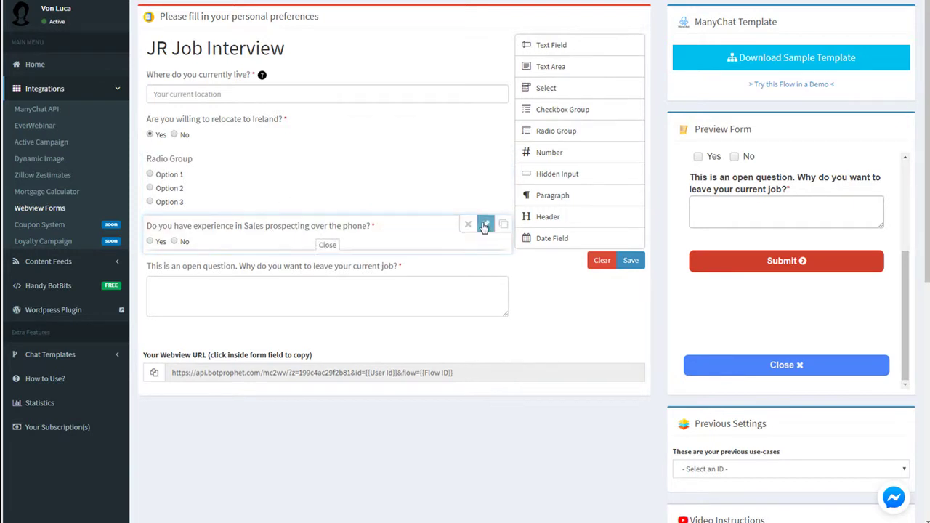
triple_click(321, 275)
key("ctrl+c")
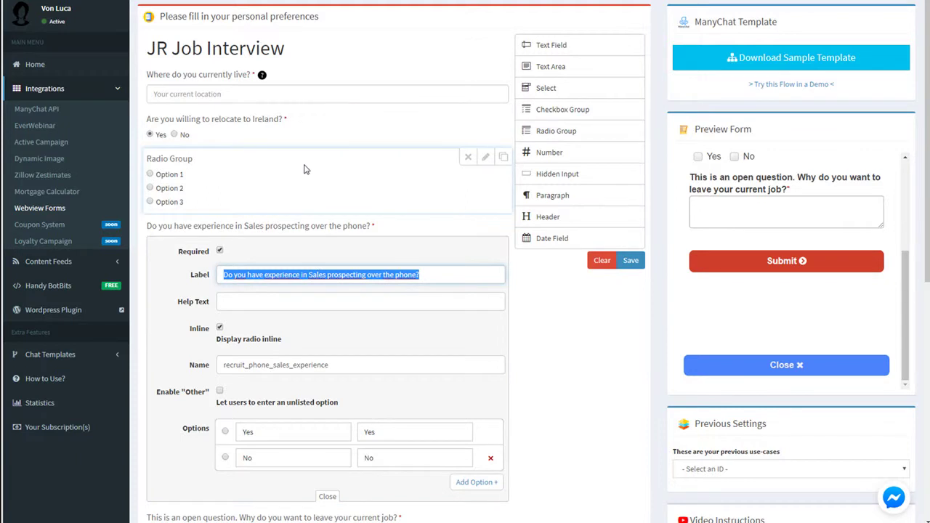
left_click(481, 160)
triple_click(283, 207)
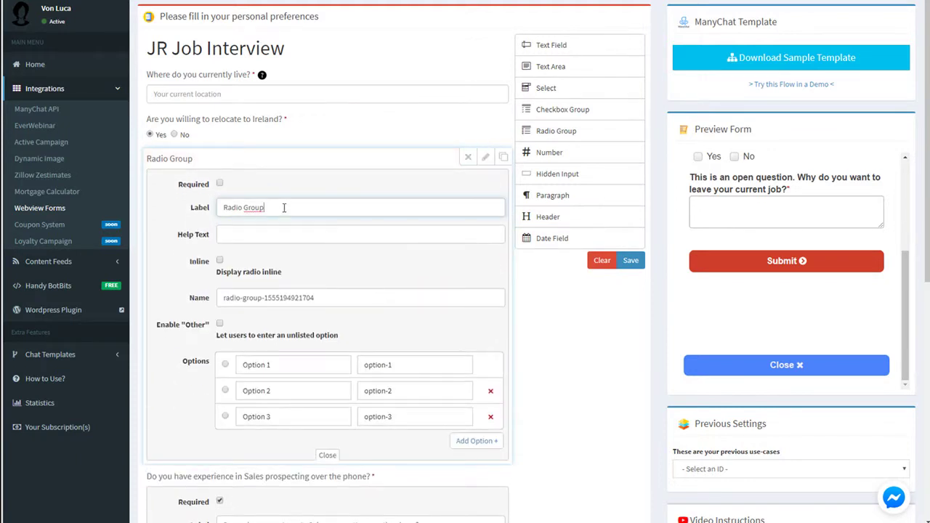
key("ctrl+v")
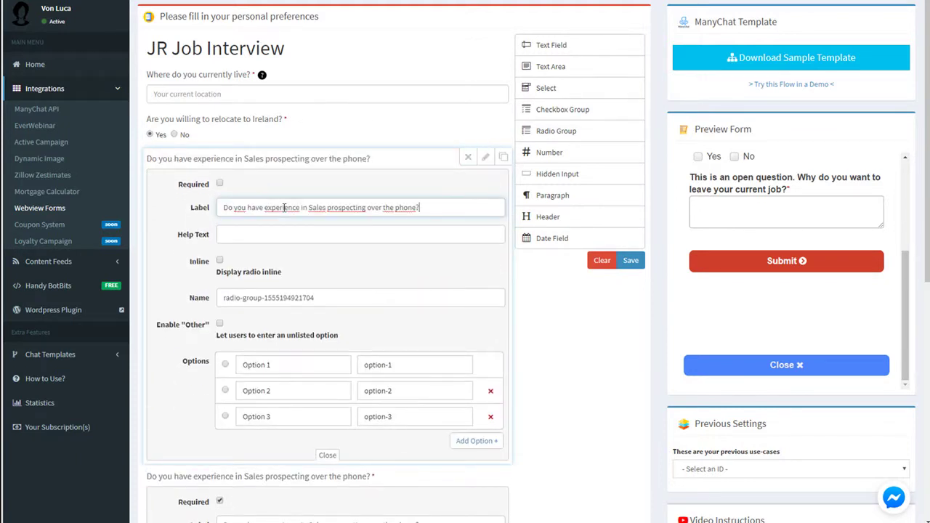
left_click(219, 184)
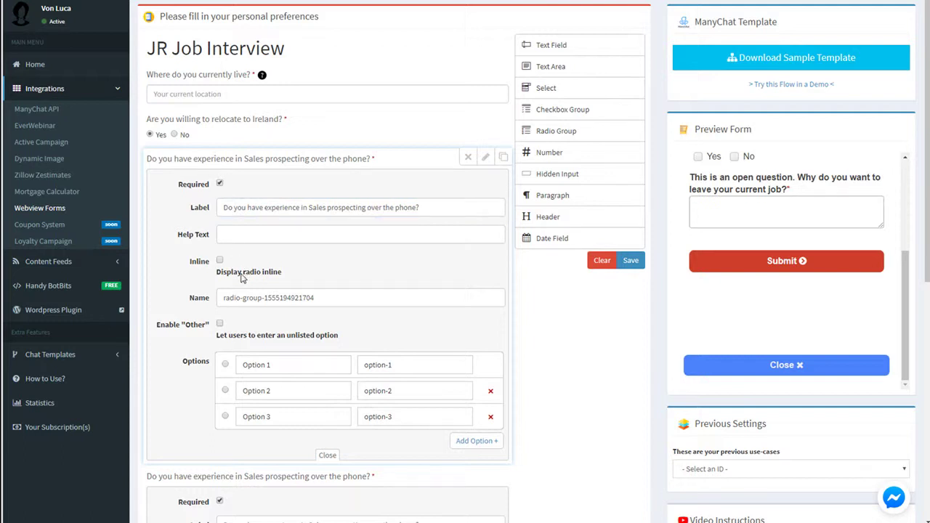
Reduce the new radio group to two options, Yes and No with matching values, and make Yes the default
left_click(490, 417)
left_click_drag(292, 368, 227, 361)
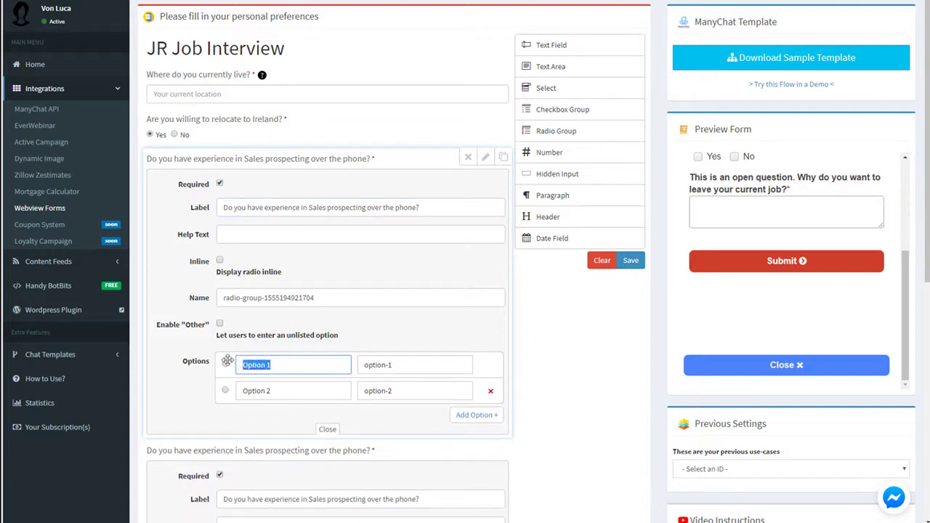
type("Yes")
key("Tab")
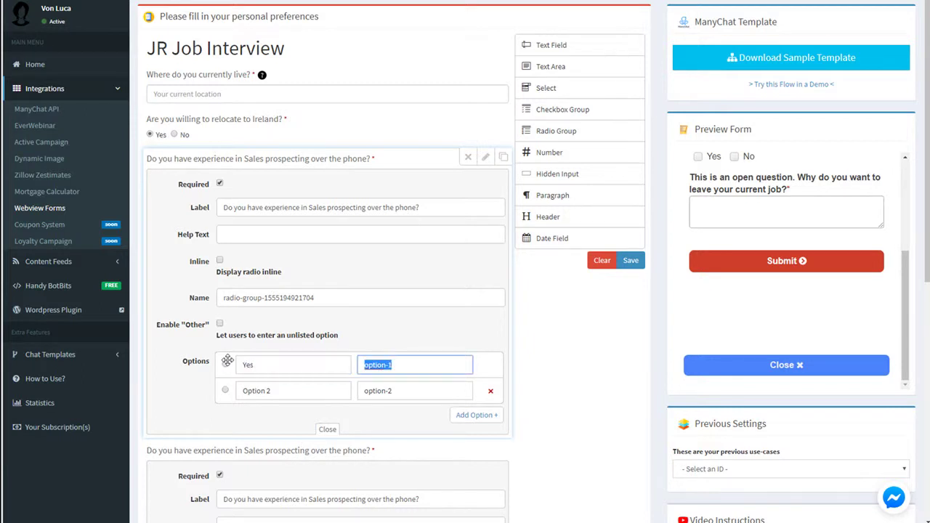
type("Yes")
left_click_drag(280, 386, 225, 393)
type("No")
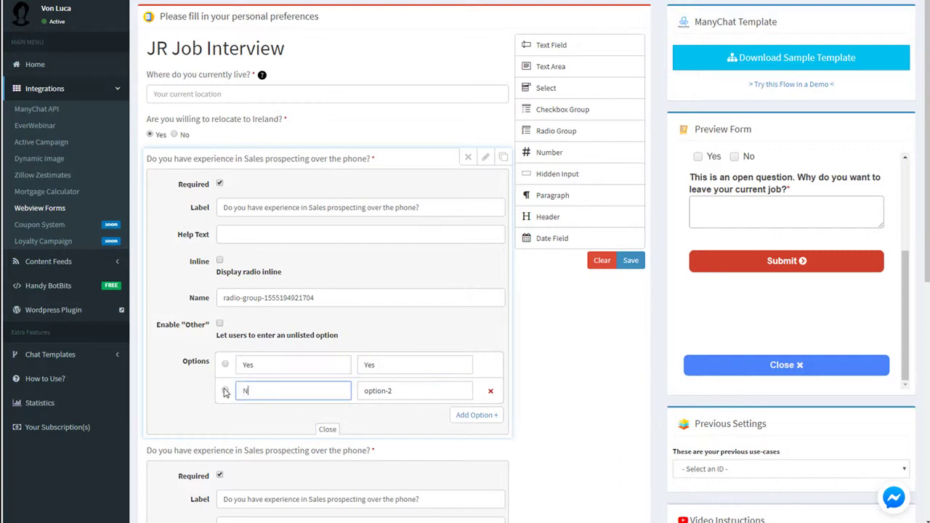
key("Tab")
type("No")
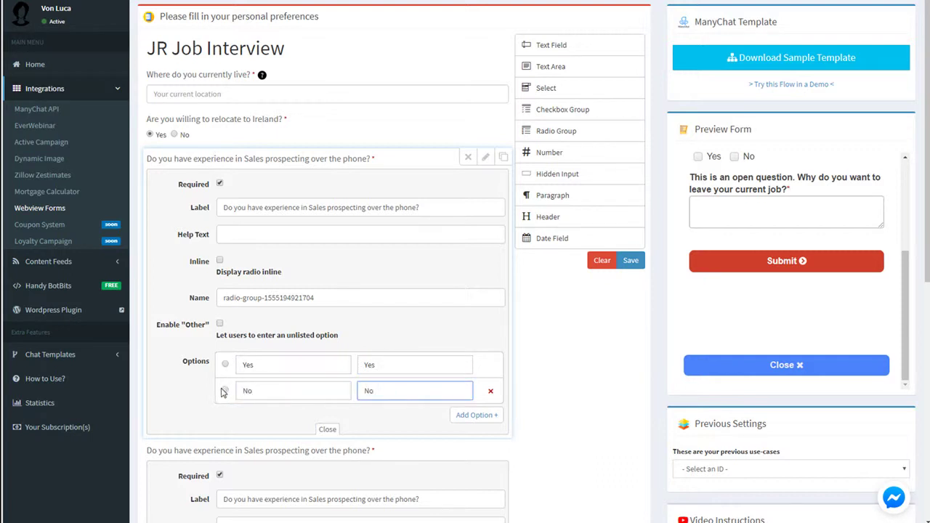
left_click(226, 364)
Set the new radio group's name to recruit_phone_sales_experience, copied from the old sales experience question, and compare the two questions' settings
scroll(283, 435, "down", 2)
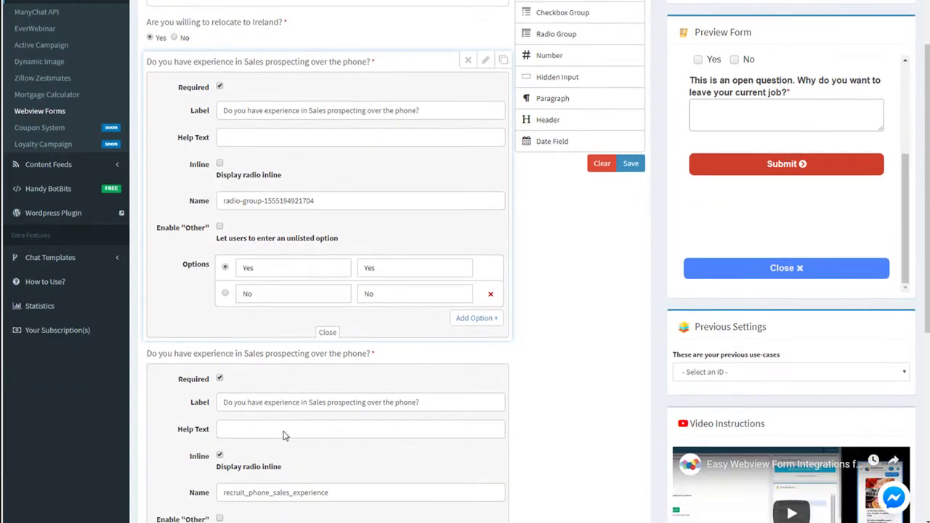
left_click_drag(333, 479, 218, 475)
key("ctrl+c")
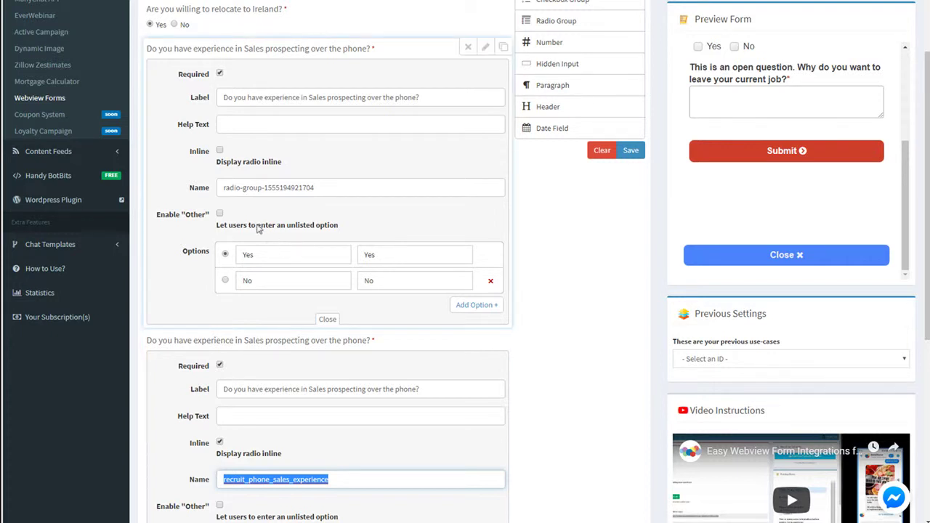
left_click(243, 187)
key("ctrl+a")
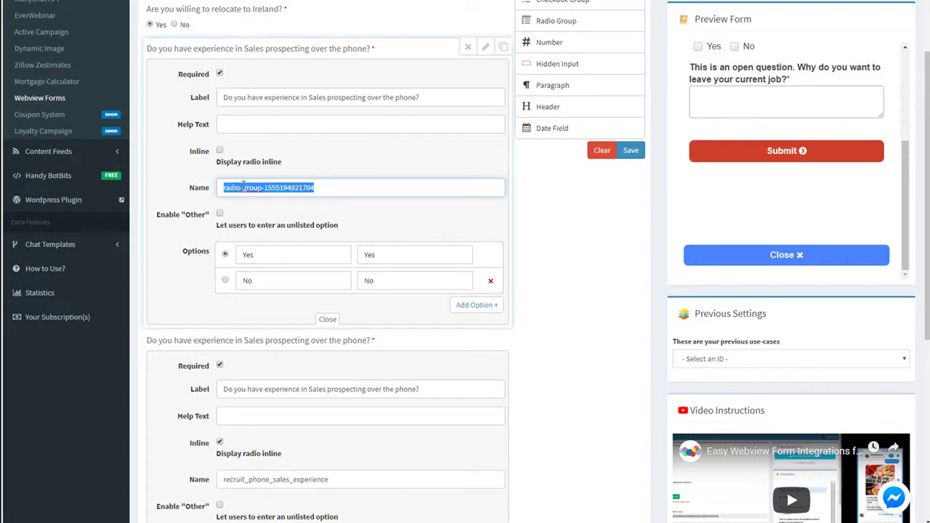
key("ctrl+v")
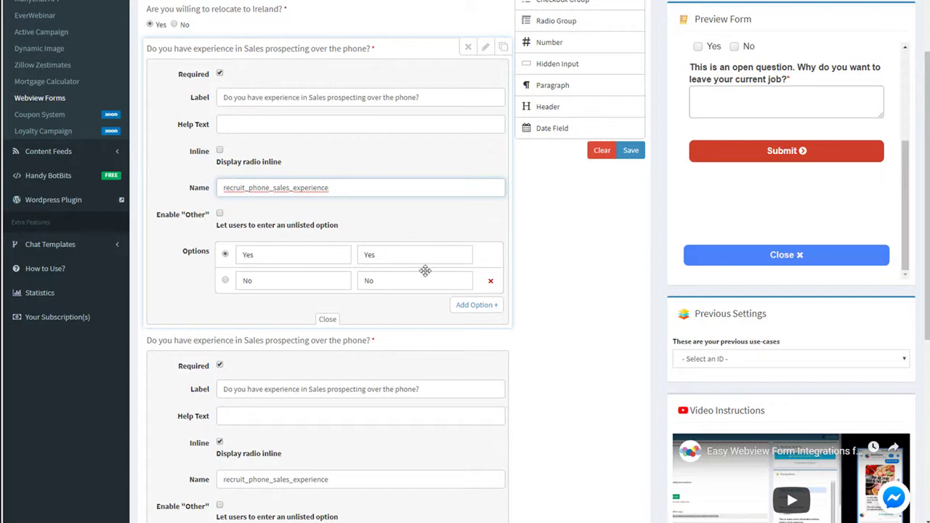
scroll(343, 180, "down", 3)
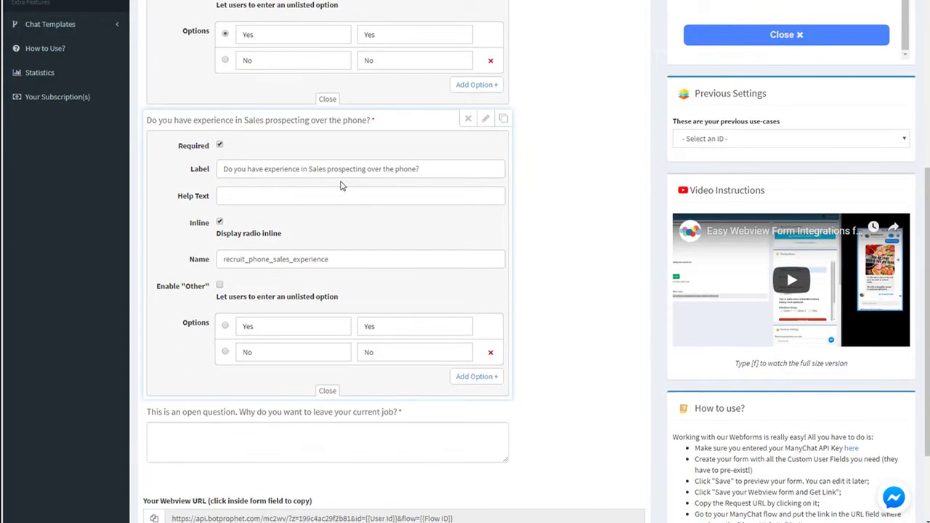
scroll(338, 189, "up", 3)
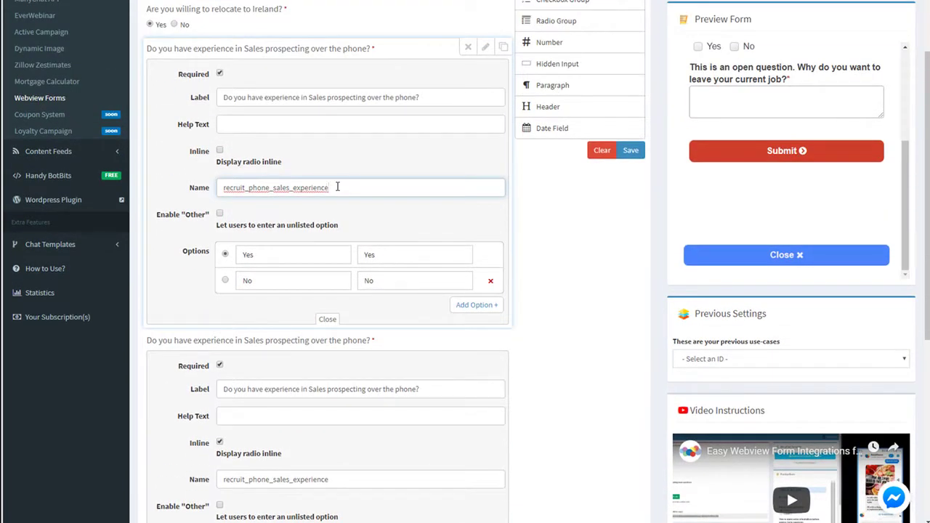
scroll(349, 196, "down", 2)
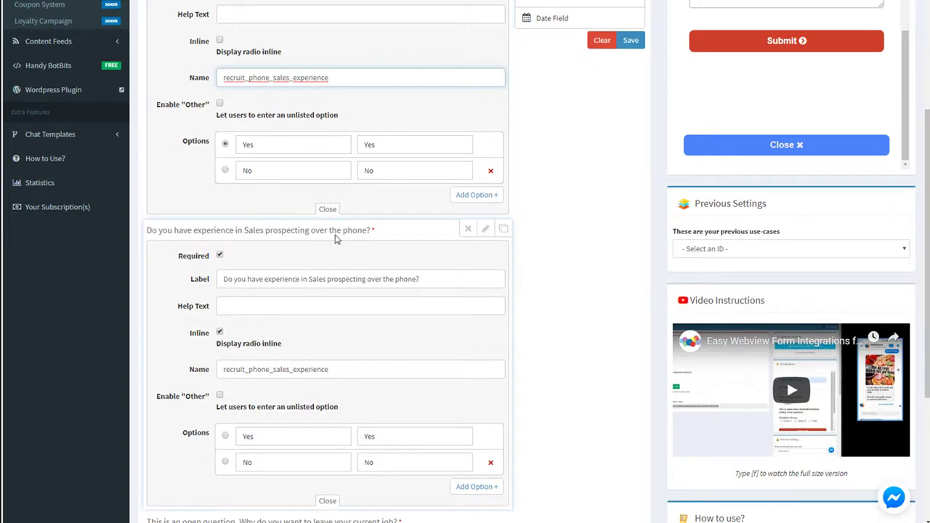
Delete the old duplicate of the sales experience question from the form
scroll(359, 335, "down", 2)
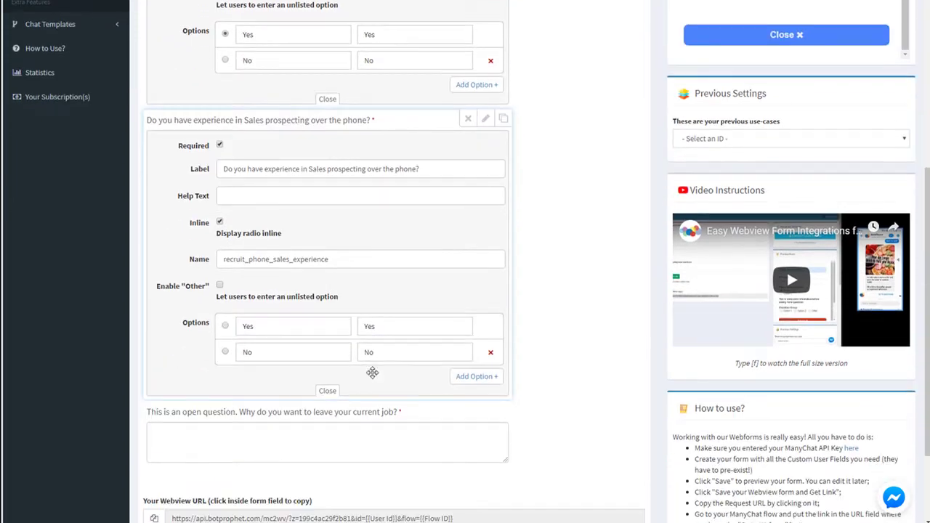
left_click(468, 122)
scroll(509, 122, "up", 3)
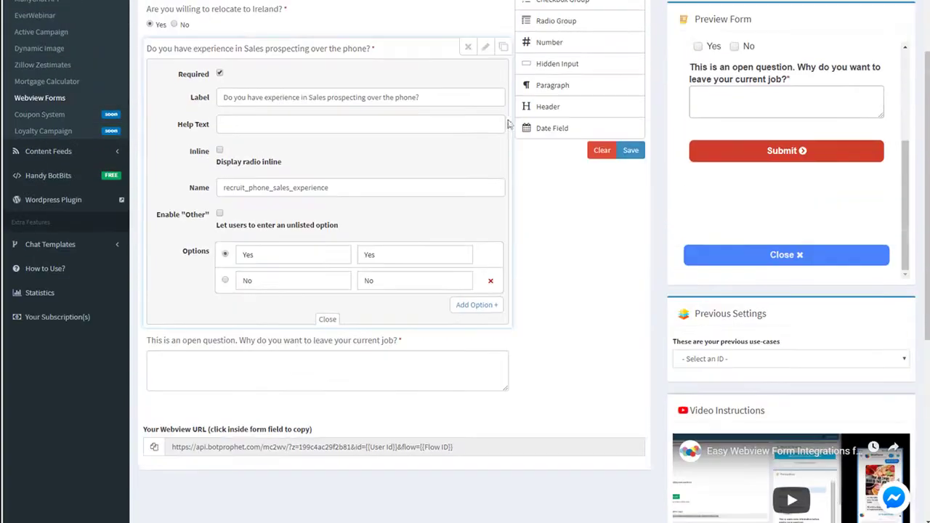
scroll(487, 107, "up", 1)
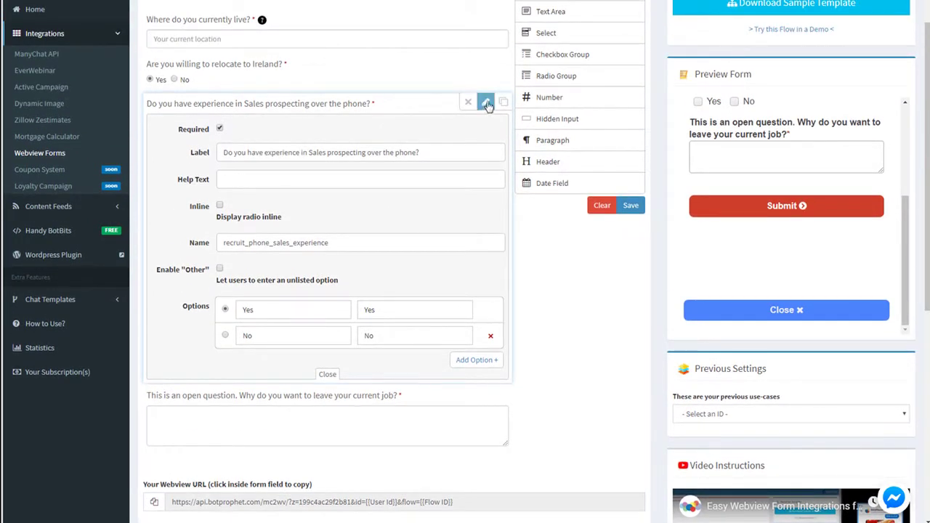
Display the remaining sales experience question's options inline, then save the webview form
left_click(486, 103)
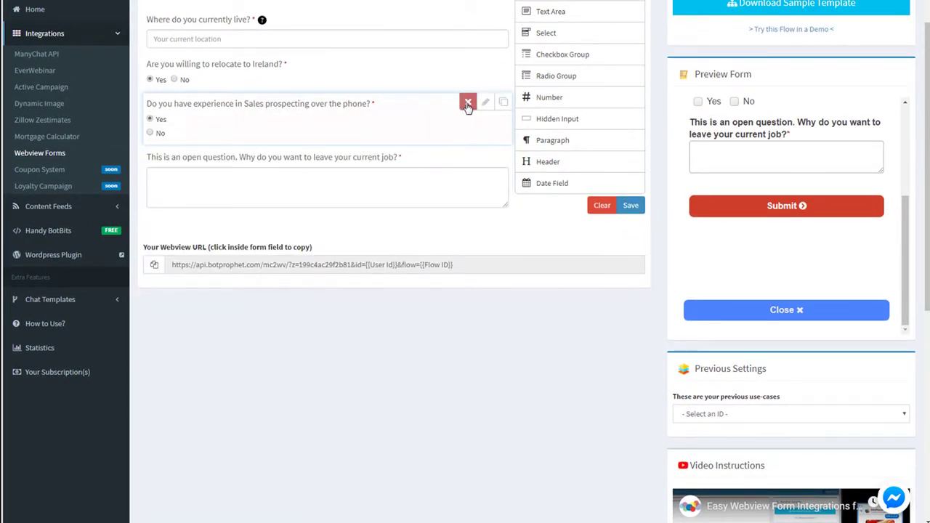
left_click(486, 102)
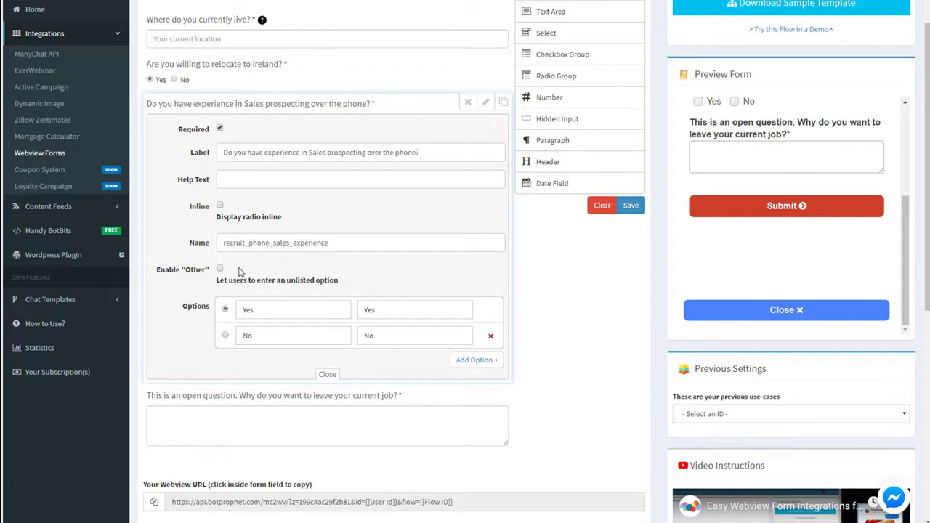
left_click(221, 207)
left_click(327, 373)
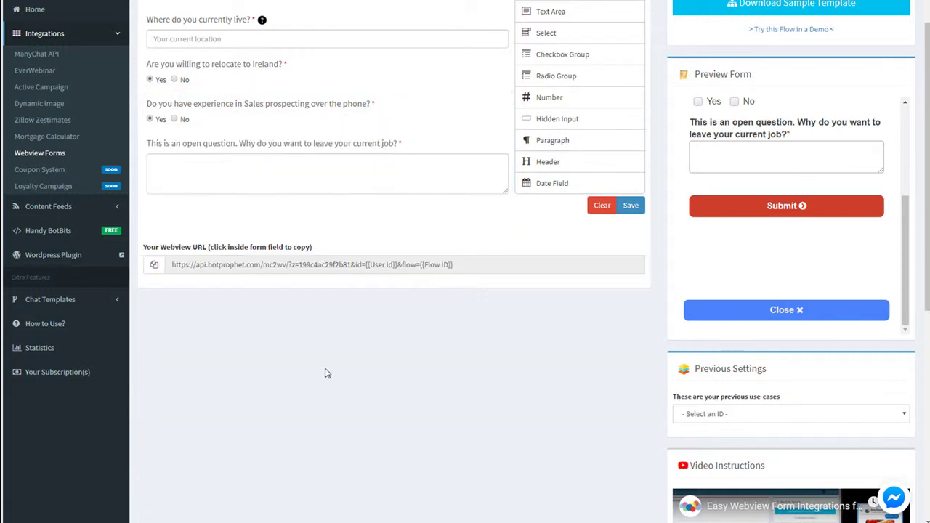
left_click(631, 206)
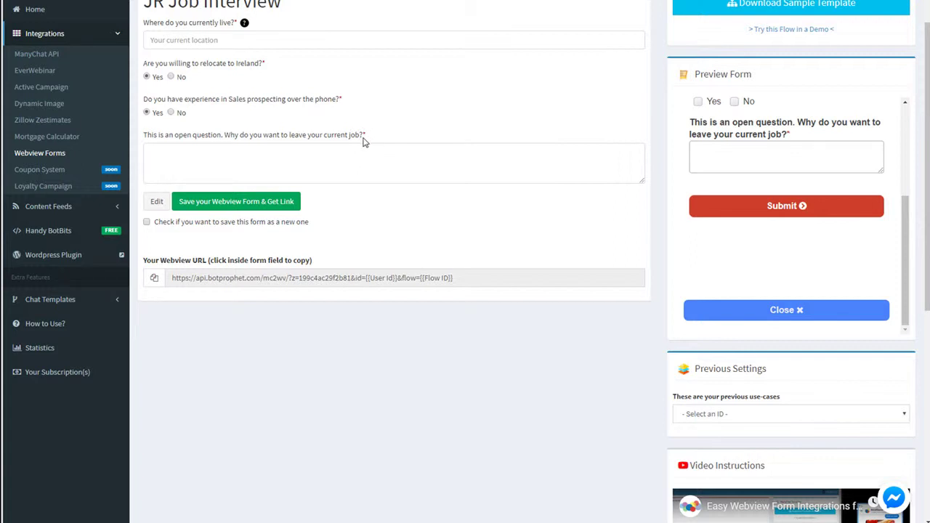
left_click(255, 206)
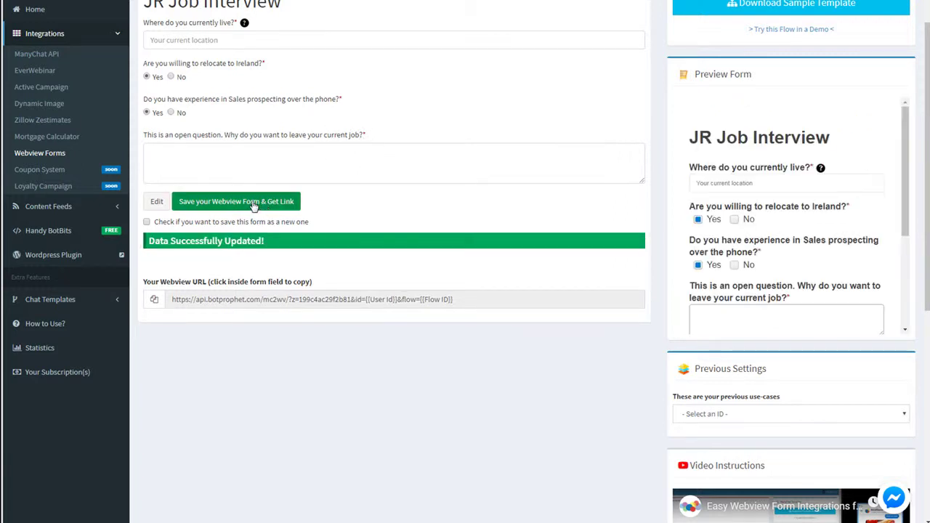
Test the form preview by switching the relocation and sales experience answers between Yes and No
scroll(729, 195, "down", 2)
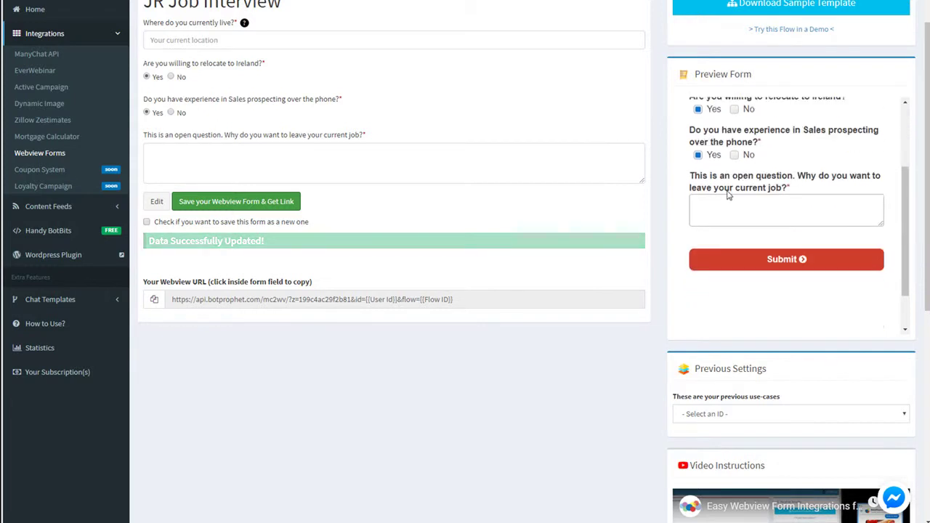
scroll(719, 197, "up", 3)
left_click(735, 220)
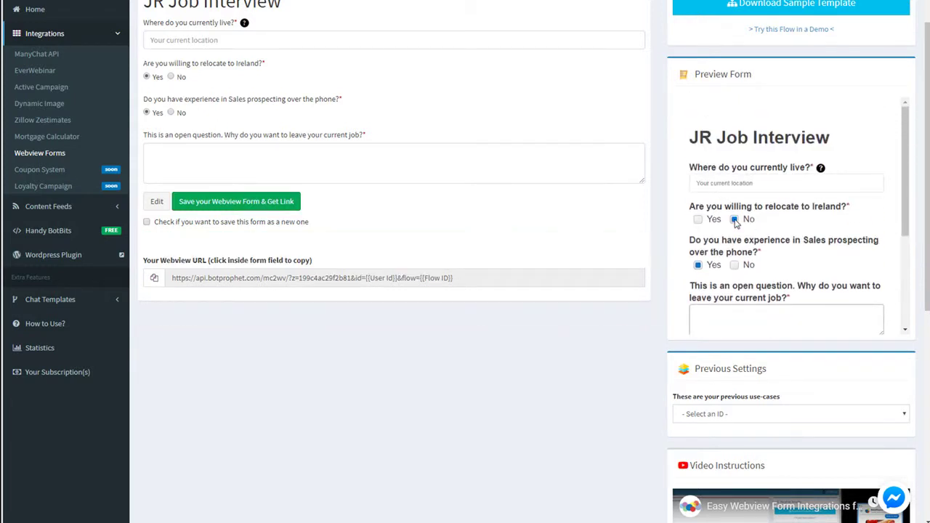
left_click(734, 265)
left_click(699, 220)
left_click(699, 265)
left_click(735, 220)
left_click(699, 220)
left_click(735, 265)
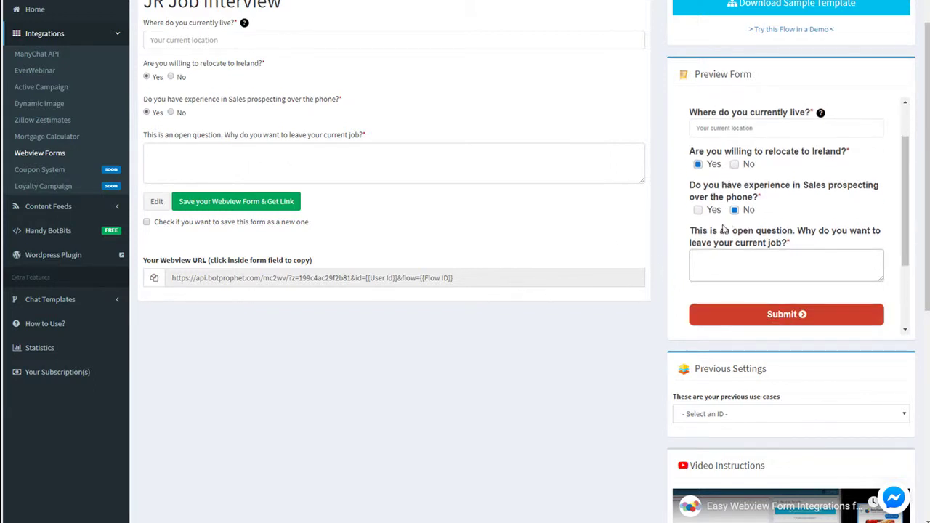
scroll(302, 138, "up", 1)
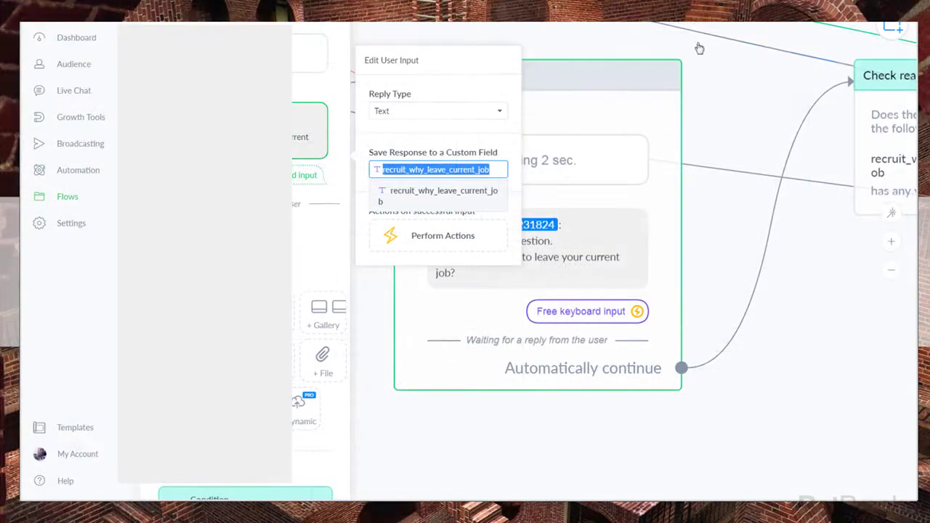
Switch to ManyChat, open the Step 2. Q5 flow for editing and open its question message
key("Return")
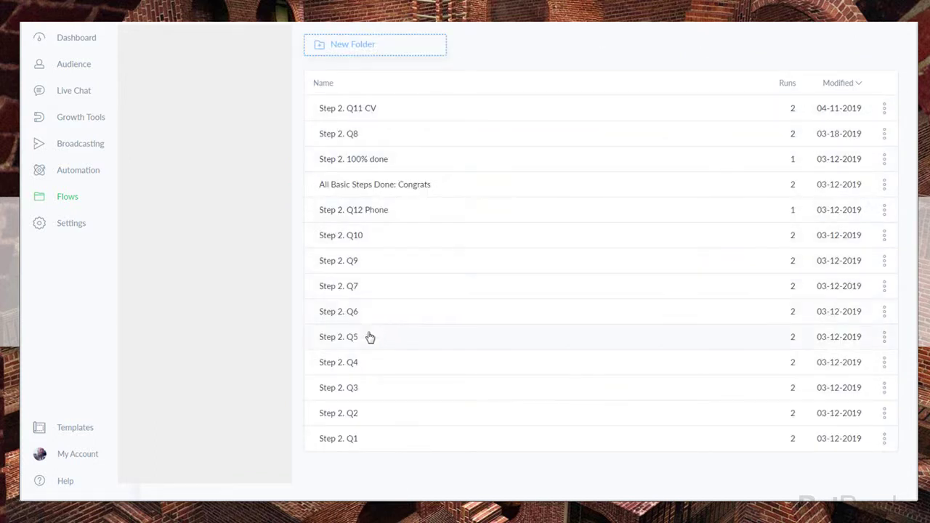
left_click(354, 338)
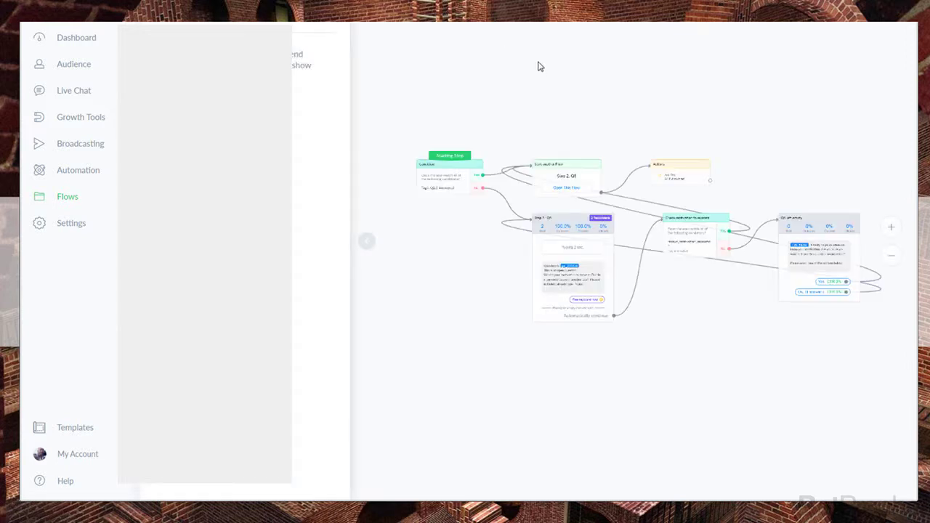
scroll(593, 300, "up", 5)
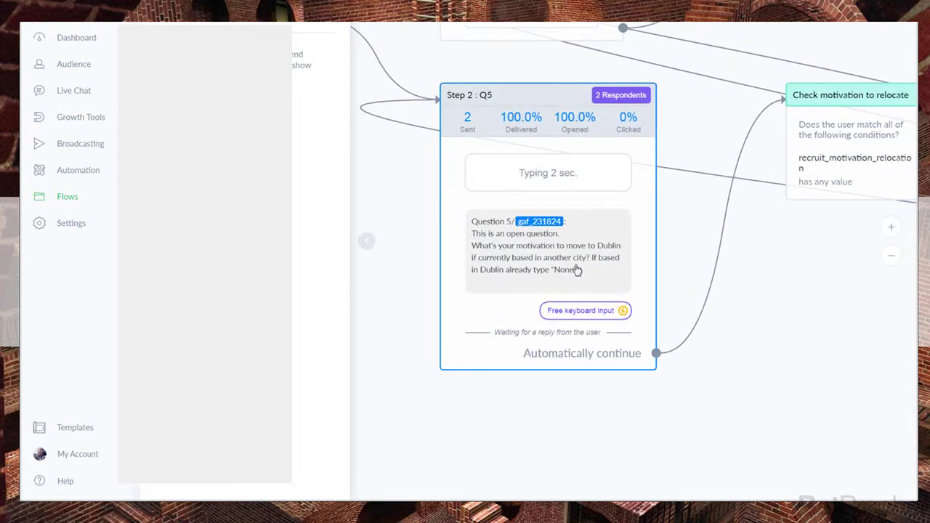
left_click(698, 15)
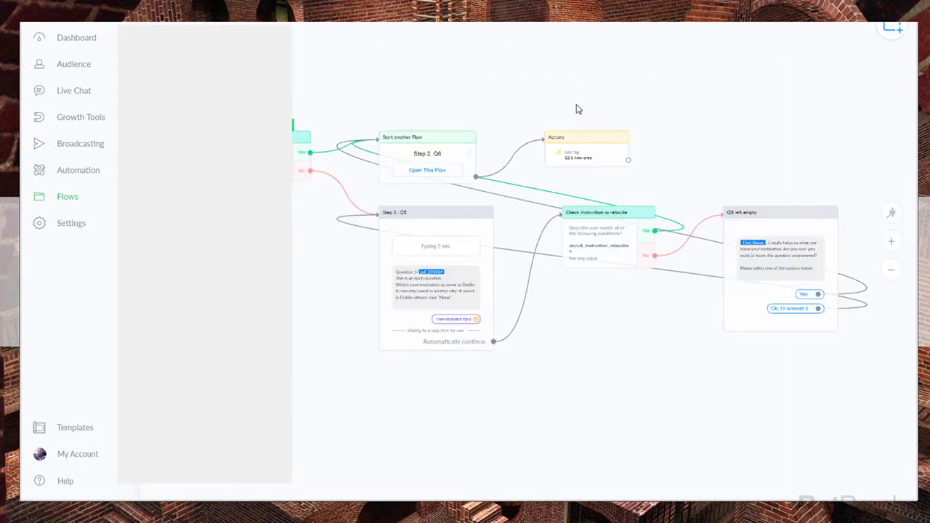
left_click(447, 292)
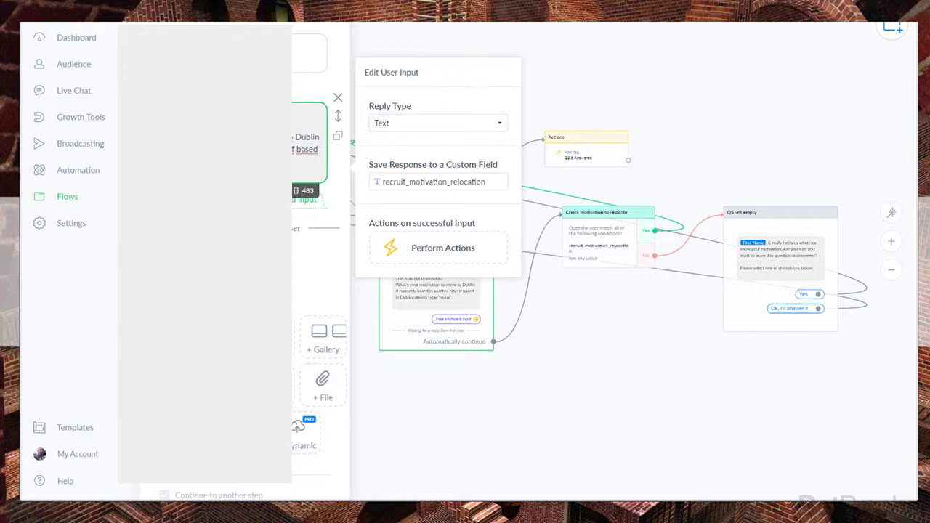
Copy the question text "What's your motivation to move to Dublin if currently based in another city? If based in Dublin already type "None"."
key("ctrl+a")
right_click(305, 145)
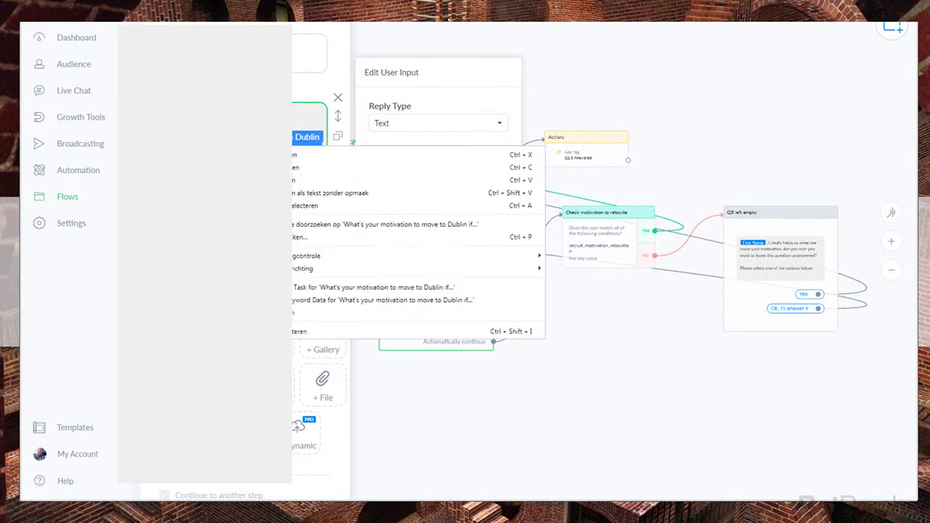
left_click(327, 167)
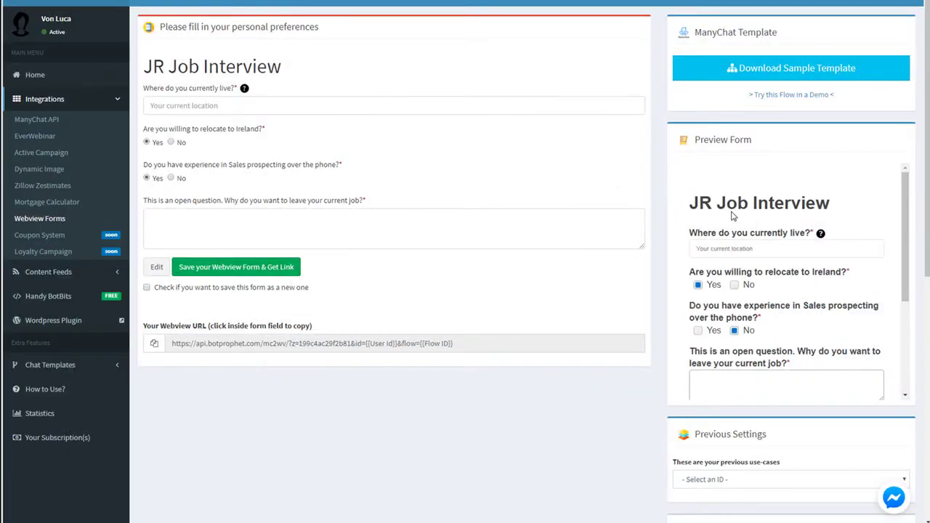
Back in the BotProphet form, reopen editing and add a text area labelled with the copied question about motivation to move to Dublin
left_click(156, 267)
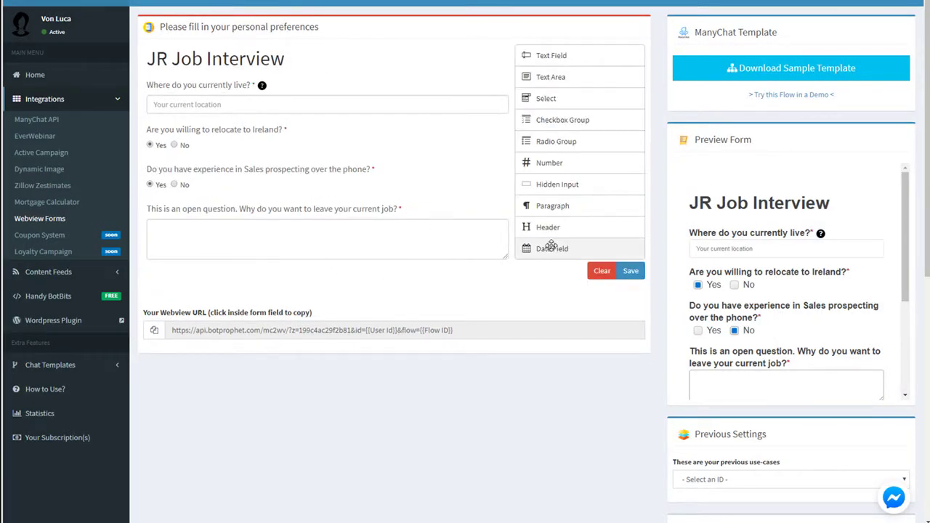
left_click(550, 77)
scroll(370, 131, "up", 2)
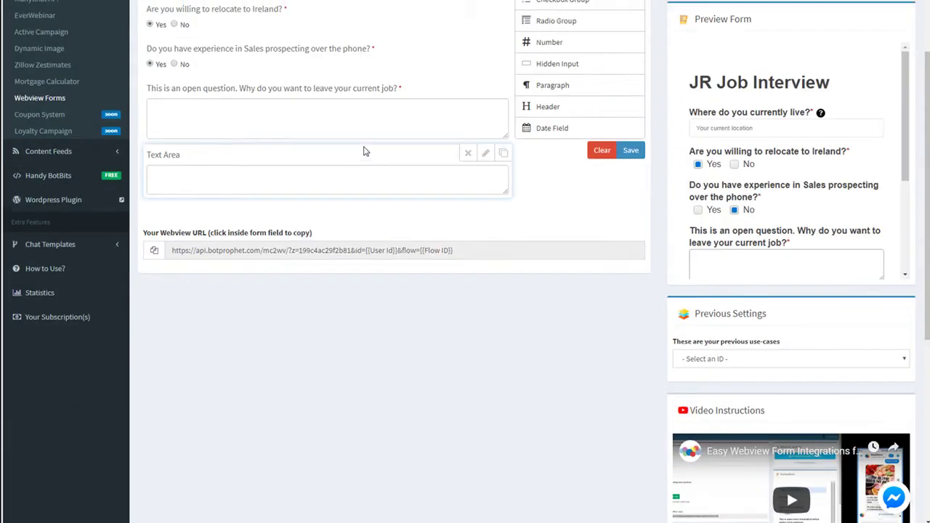
left_click(485, 152)
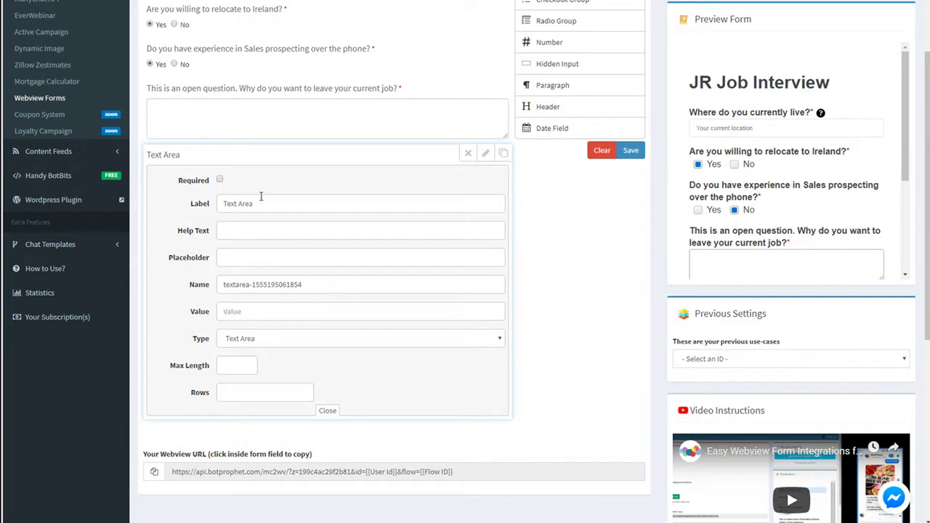
left_click_drag(254, 197, 213, 200)
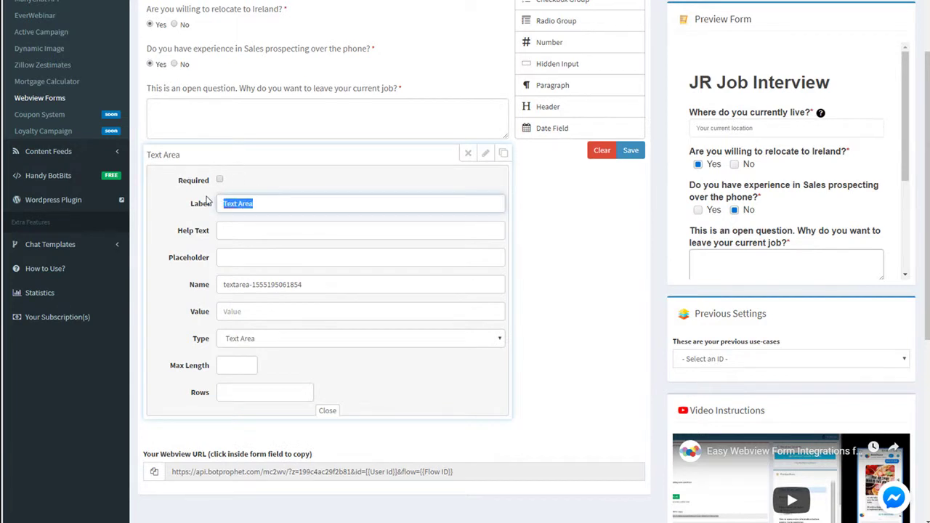
key("ctrl+v")
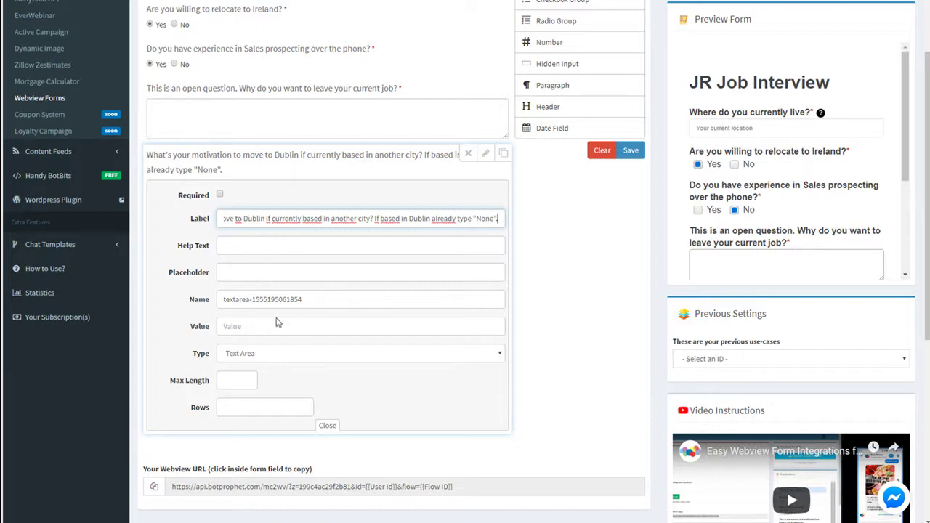
Set the new text area's max length to 400 and rows to 3, matching the question about leaving the current job
left_click(235, 379)
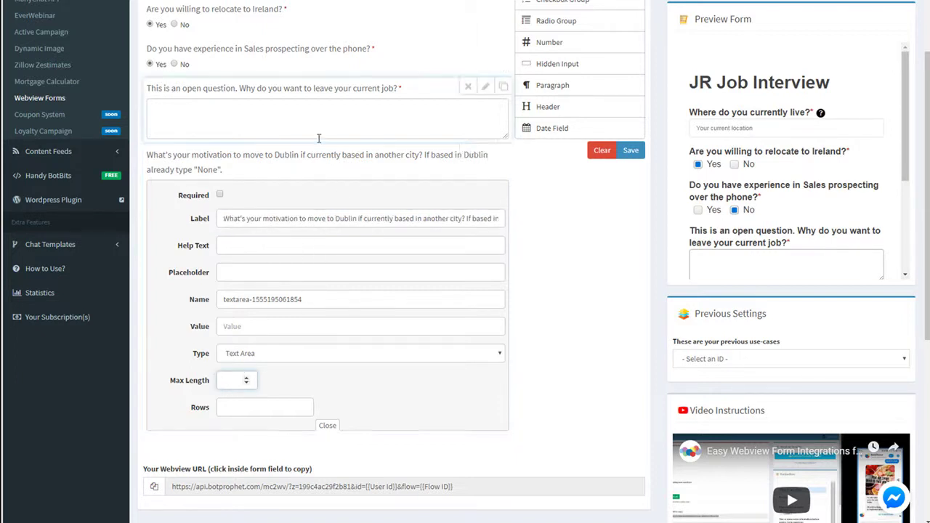
left_click(486, 88)
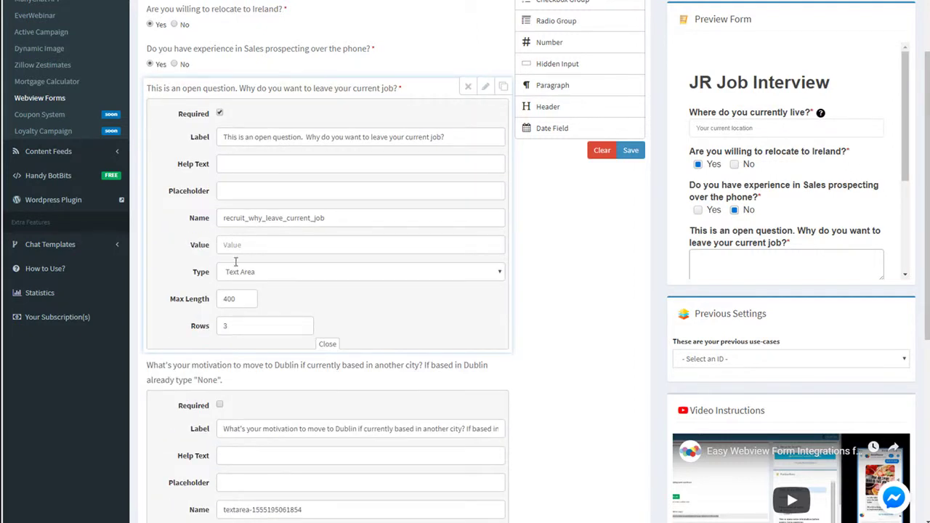
left_click(485, 88)
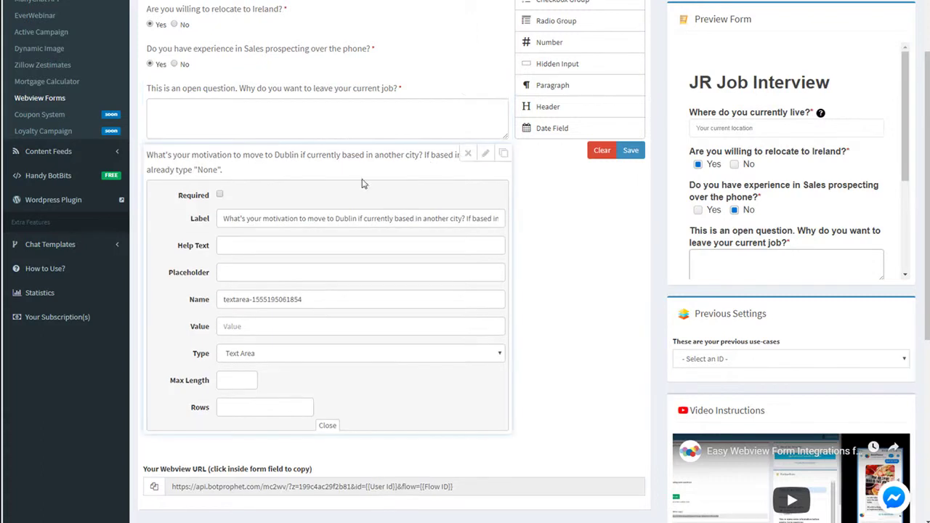
left_click(243, 380)
left_click(303, 405)
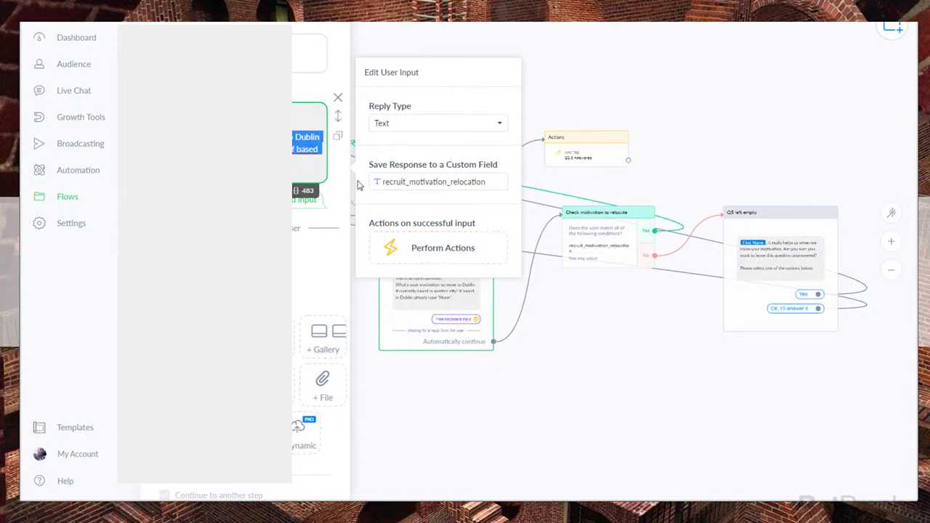
Set the new text area's name to recruit_motivation_relocation, copied from the custom field in the ManyChat Q5 flow
left_click(421, 180)
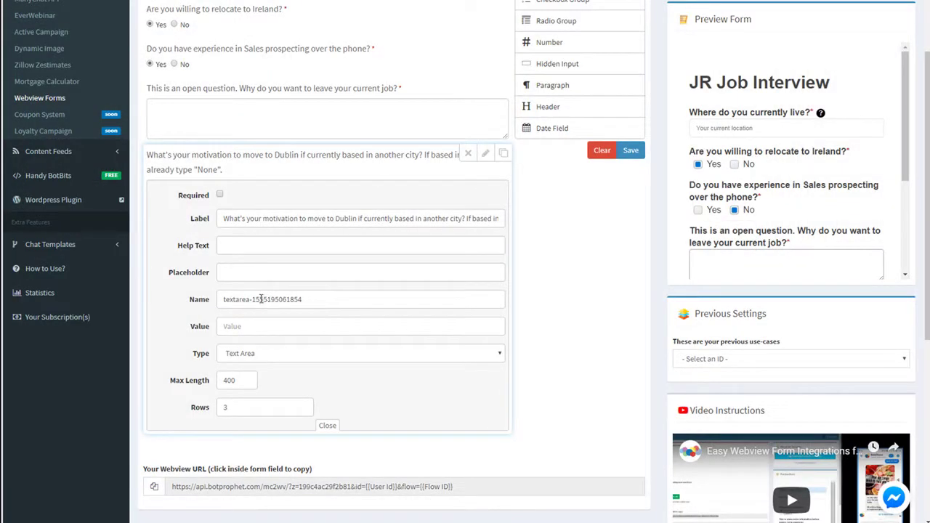
double_click(261, 299)
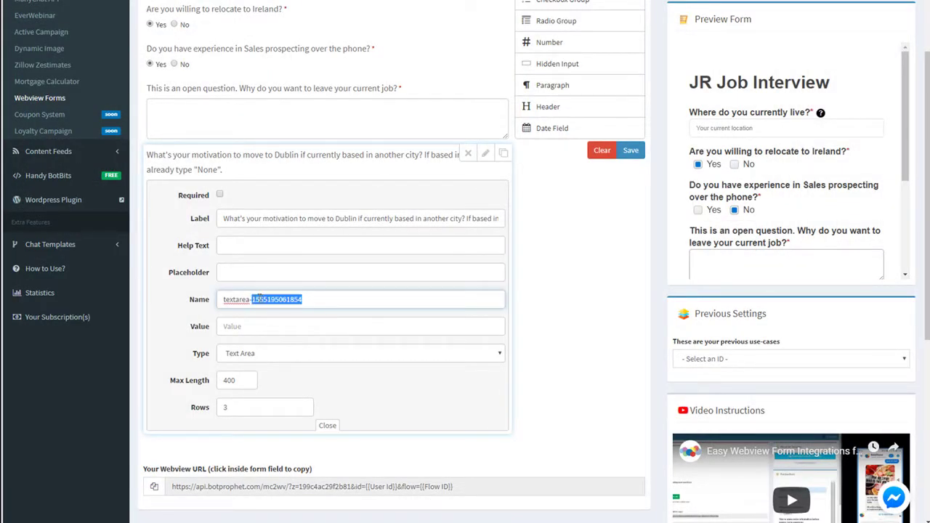
key("ctrl+a")
key("ctrl+v")
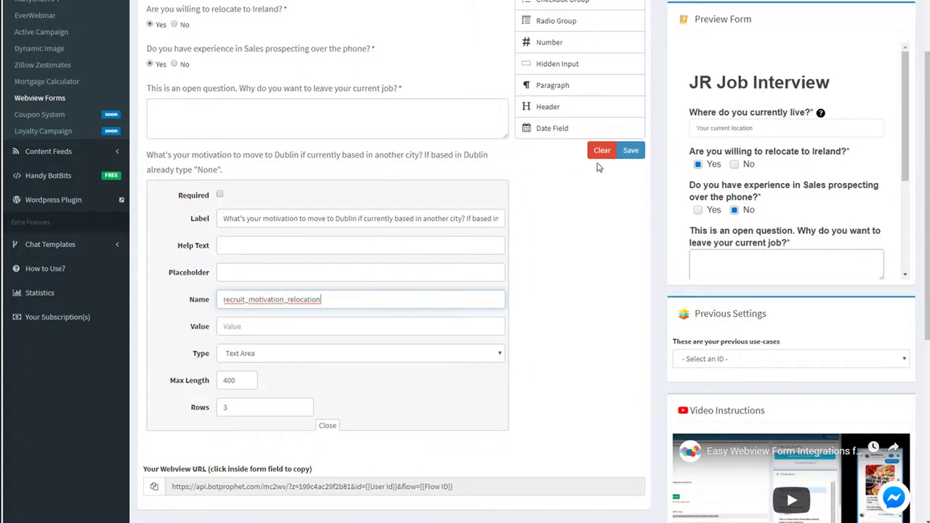
left_click(327, 425)
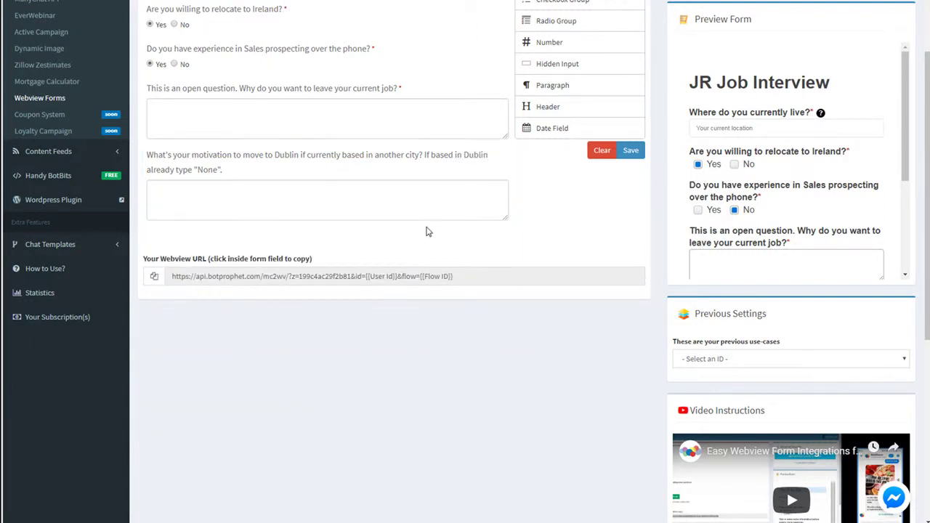
Save the updated webview form and check the relocation motivation question in the preview
left_click(630, 150)
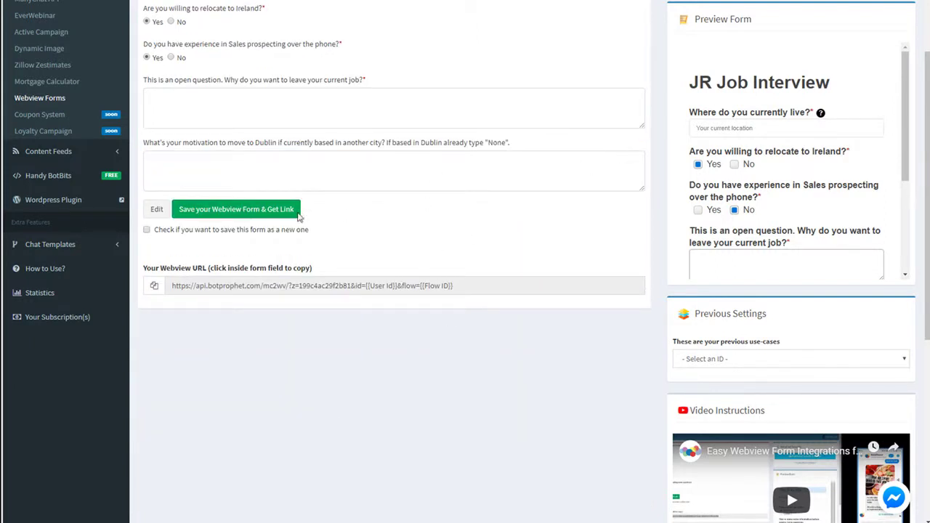
left_click(215, 210)
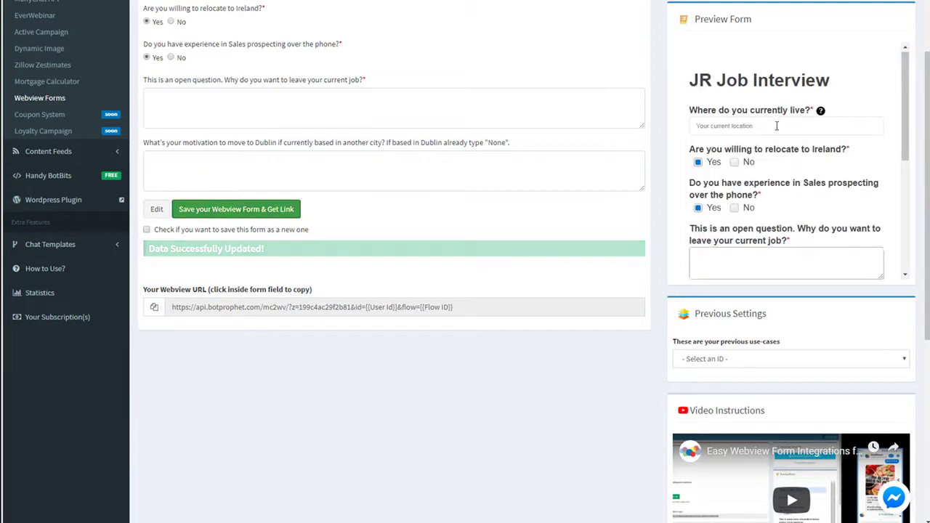
scroll(776, 131, "down", 4)
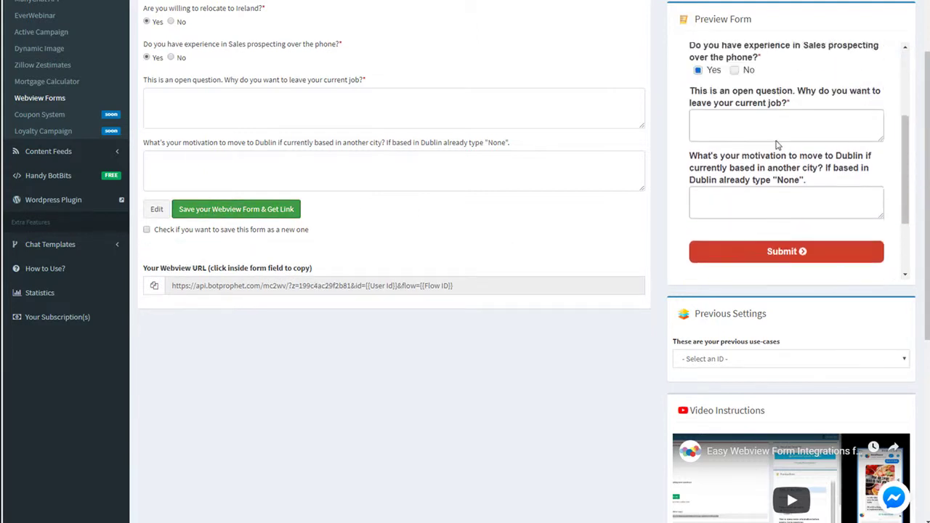
Review the JR Job Interview preview from its beginning and reopen the webview form for editing
scroll(776, 145, "up", 4)
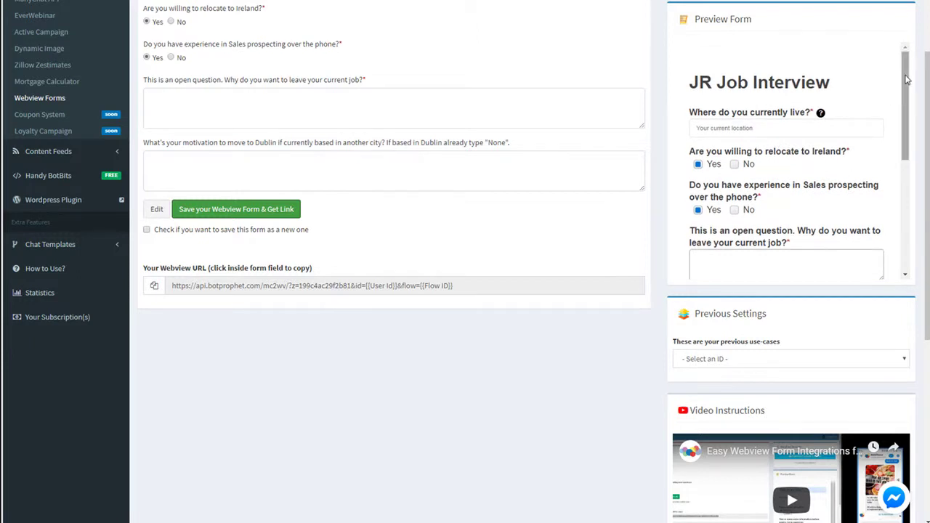
left_click_drag(905, 86, 904, 56)
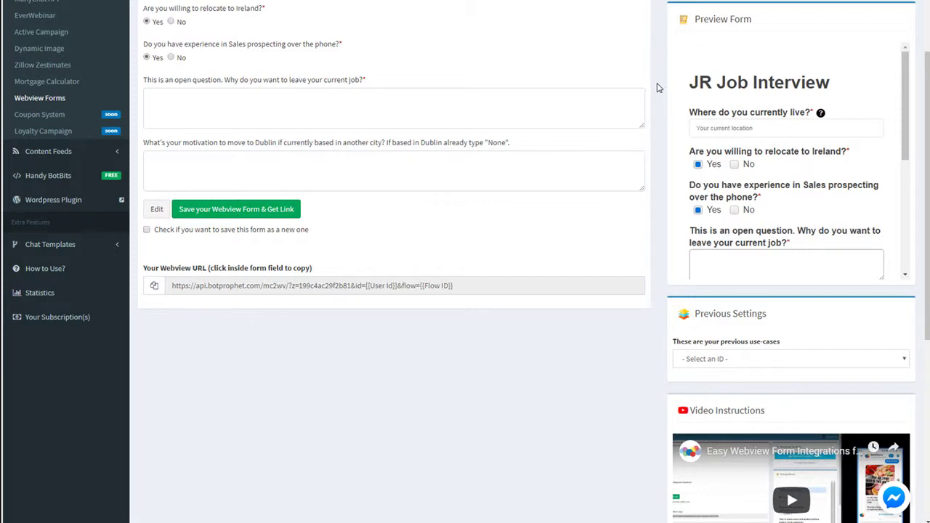
scroll(658, 85, "down", 1)
left_click(154, 156)
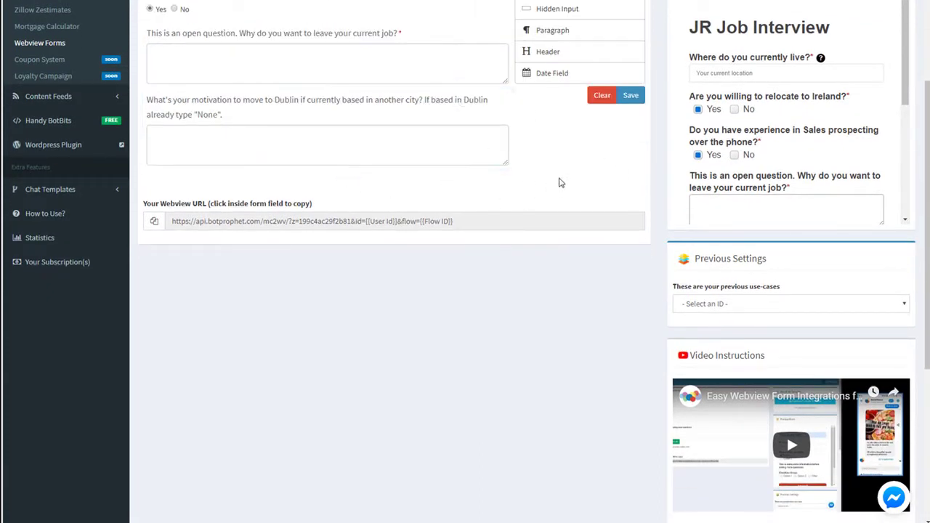
scroll(502, 185, "up", 3)
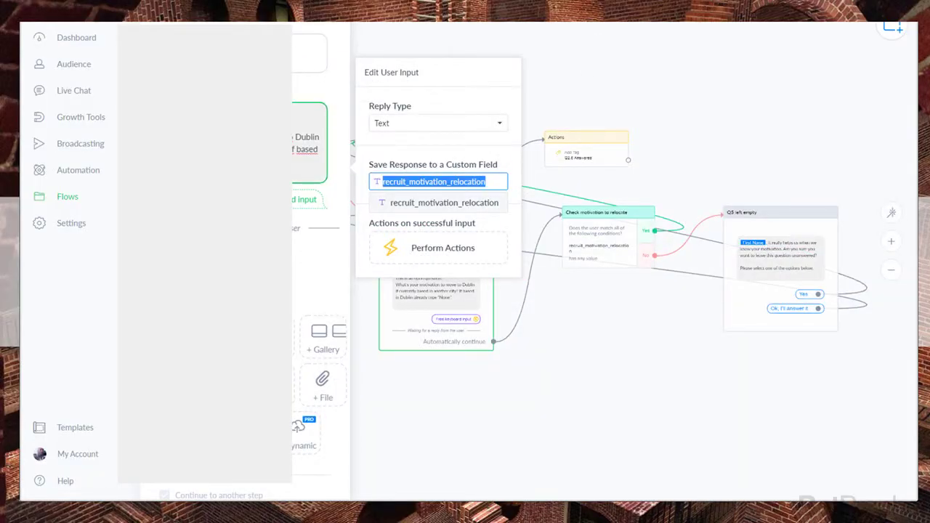
Switch to ManyChat, open the Step 2. Q6 flow and copy its question about ongoing interview processes
key("Escape")
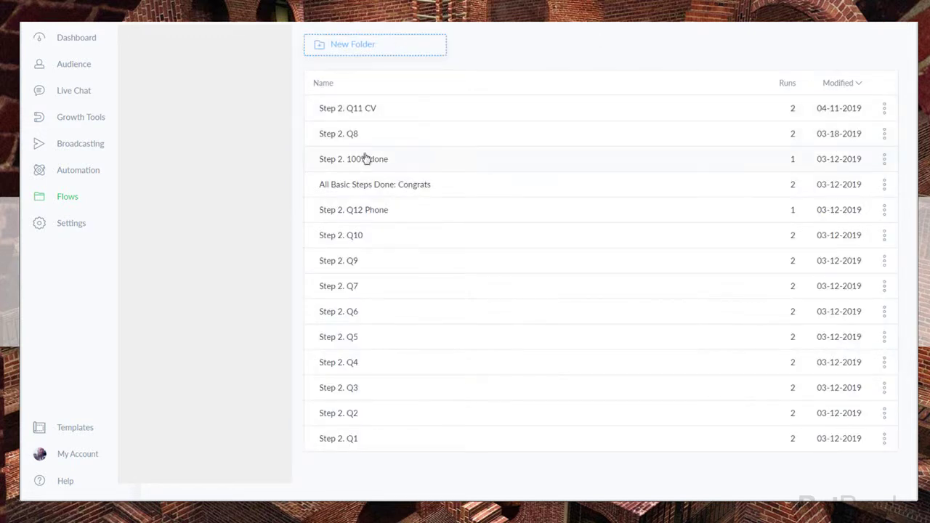
left_click(339, 312)
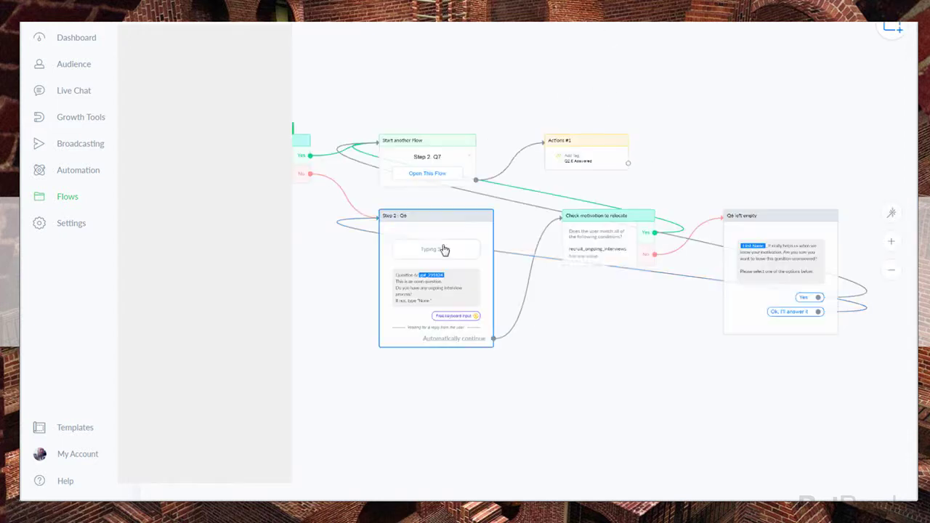
scroll(437, 288, "up", 5)
mouse_move(427, 289)
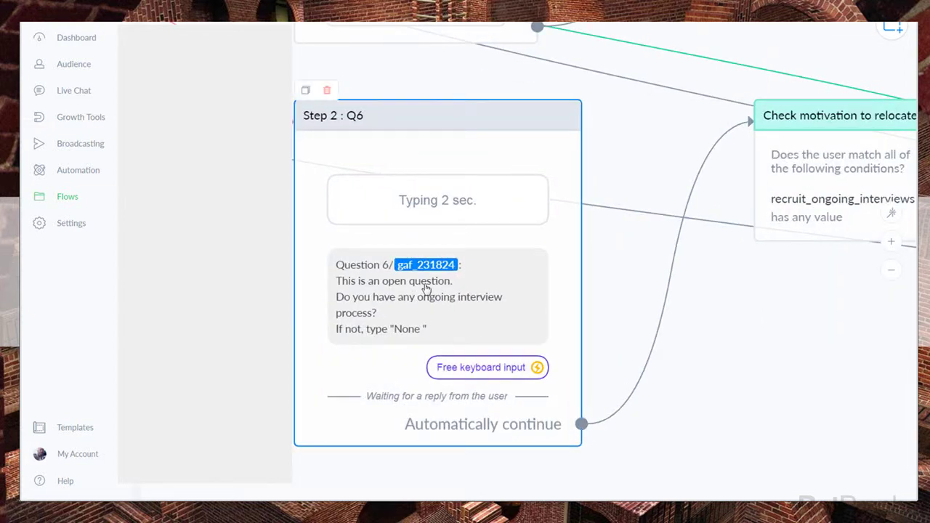
left_click(367, 292)
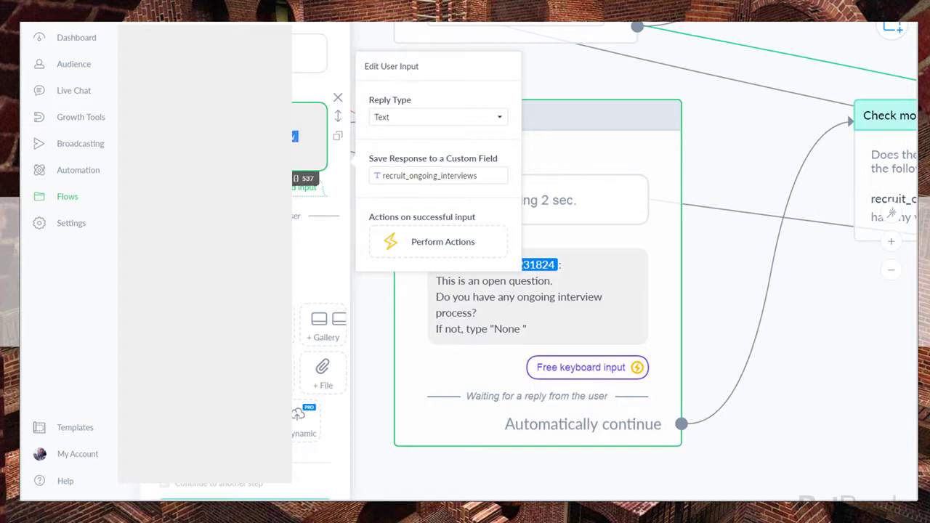
right_click(292, 143)
key("Escape")
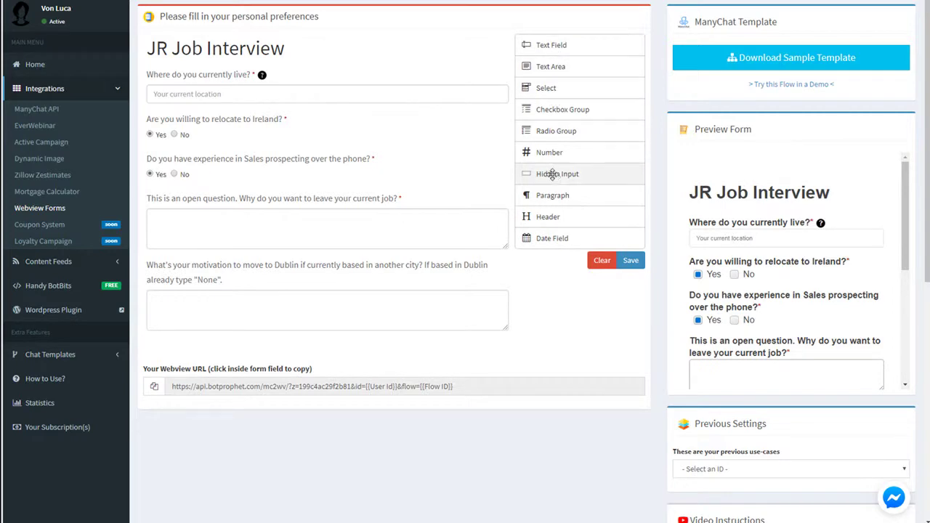
Back in the BotProphet form, add a required, inline radio group labelled "Do you have any ongoing interview process?"
left_click(550, 131)
scroll(550, 131, "down", 5)
scroll(313, 102, "up", 2)
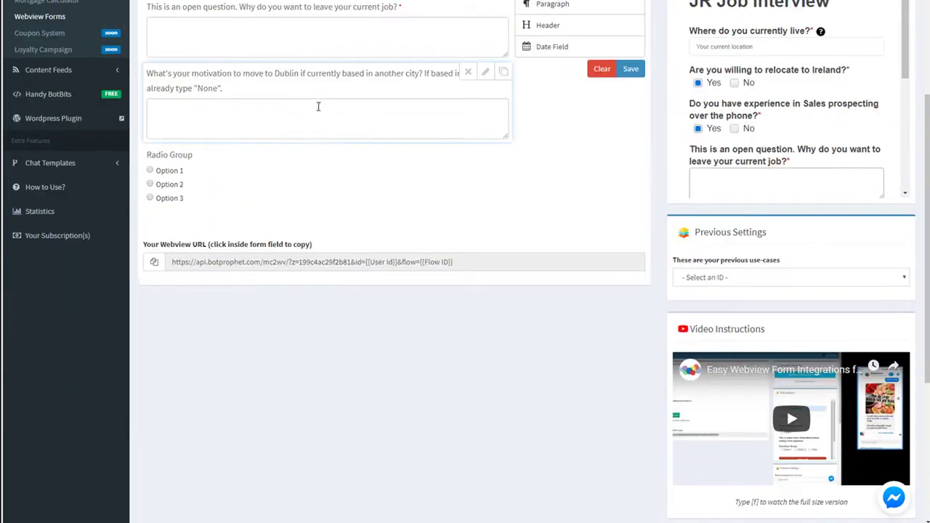
left_click(484, 153)
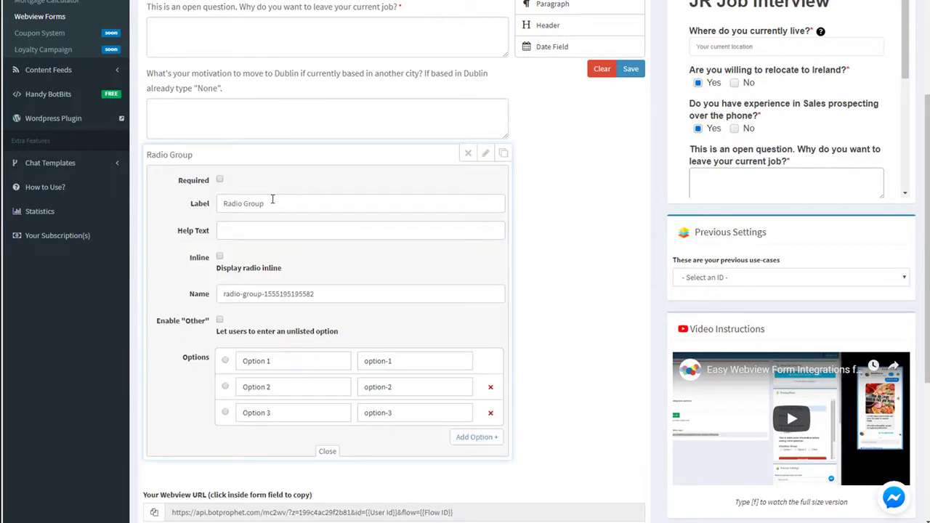
left_click_drag(272, 203, 206, 204)
type("Do you have any ongoing interview process?")
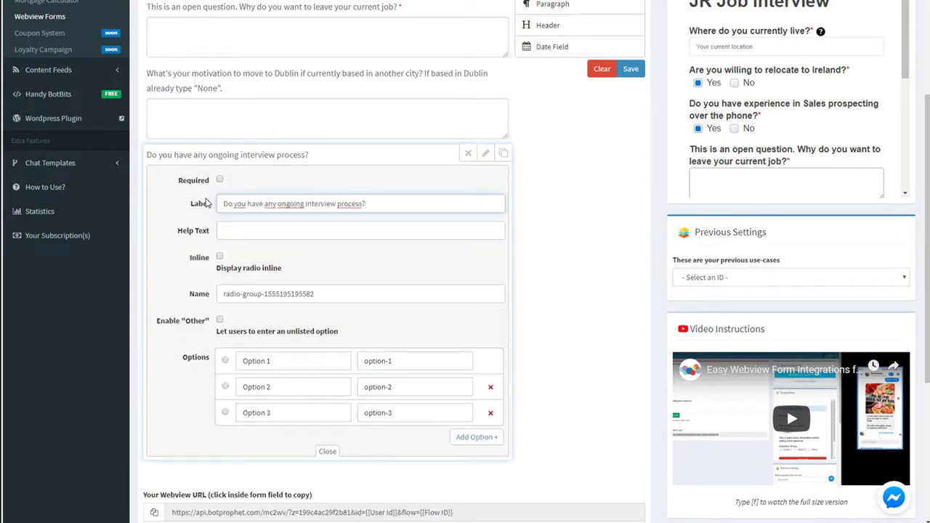
left_click(219, 180)
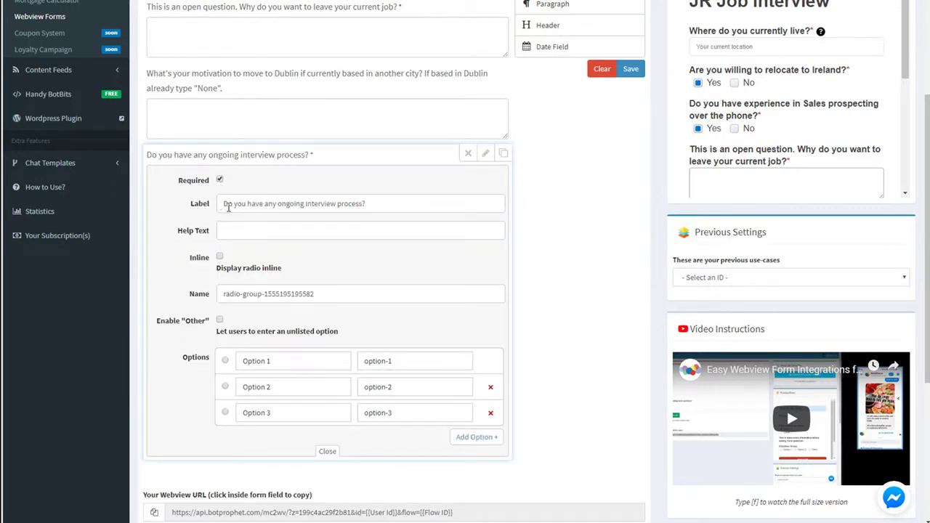
left_click(221, 258)
Set the radio group's options to Yes and No with matching values, make No the default and remove the third option
left_click_drag(288, 363, 218, 360)
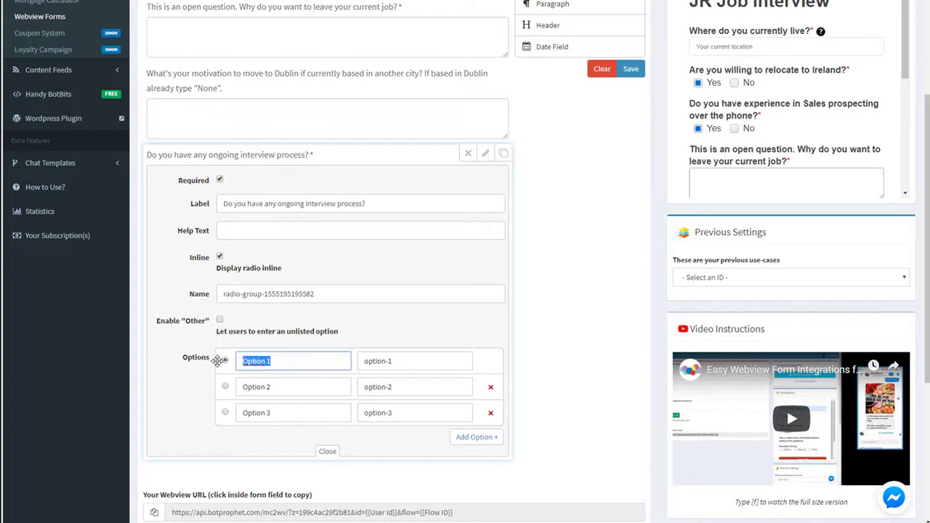
type("N")
left_click(225, 387)
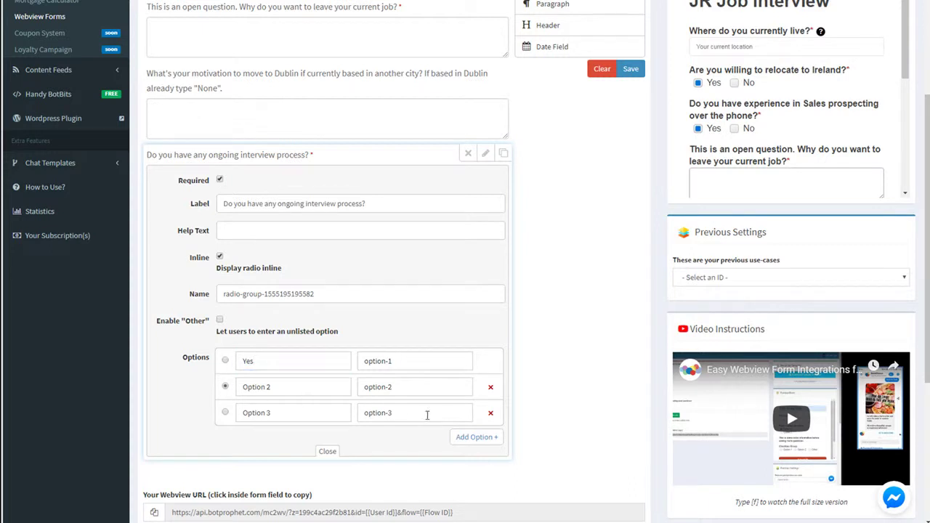
left_click(490, 414)
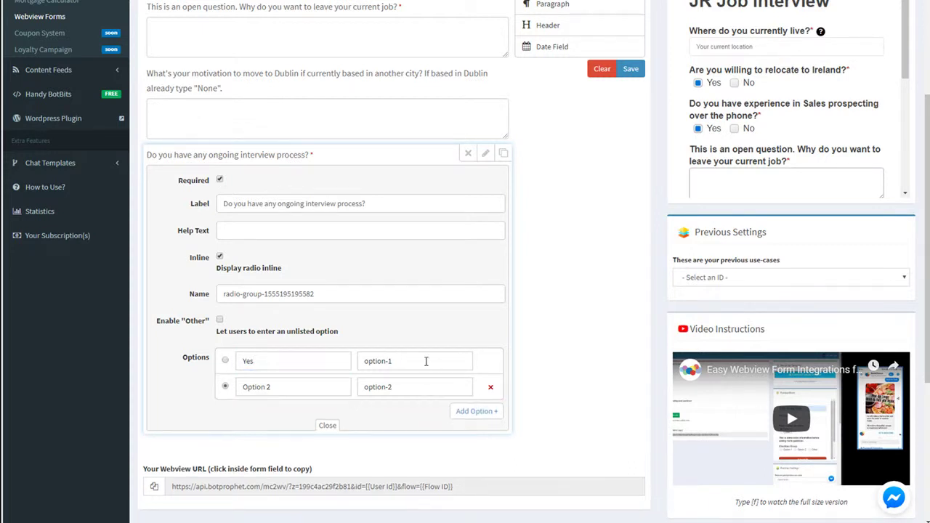
left_click_drag(409, 361, 363, 360)
type("Yes")
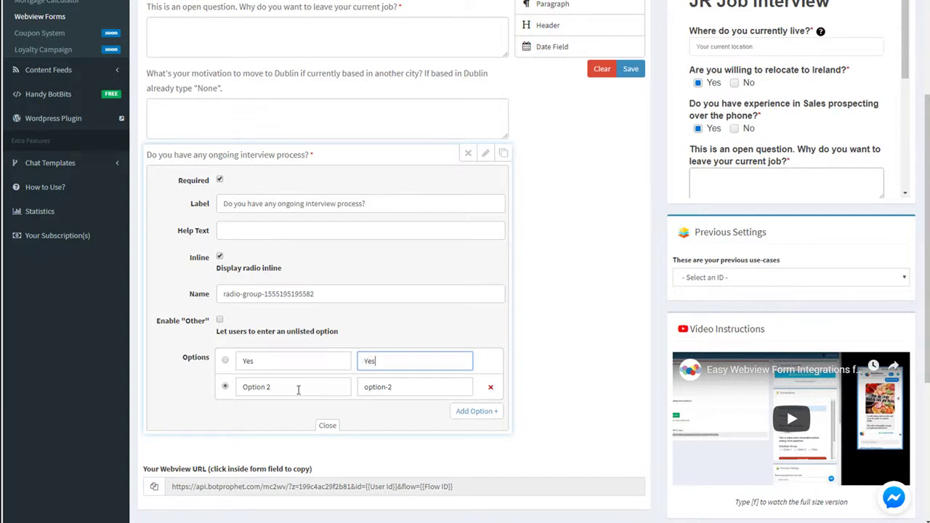
left_click_drag(298, 390, 202, 390)
type("No")
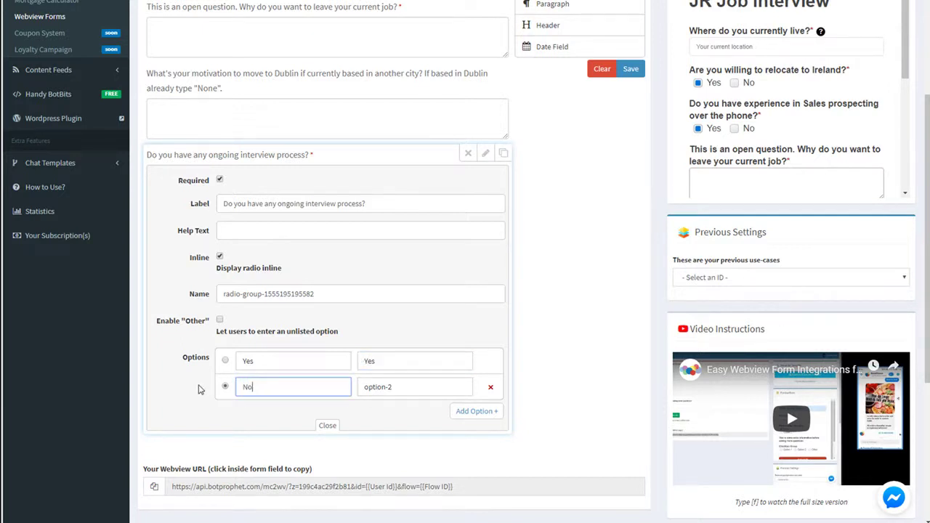
key("Tab")
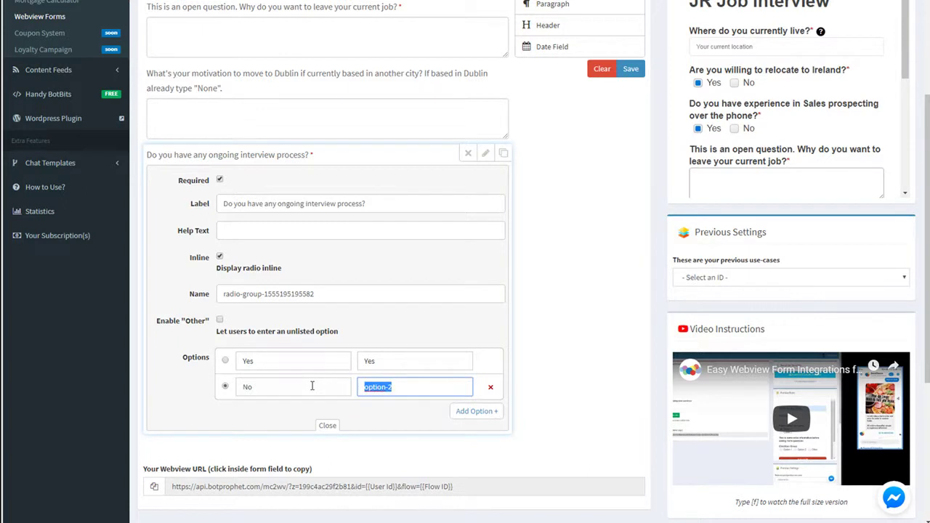
type("N")
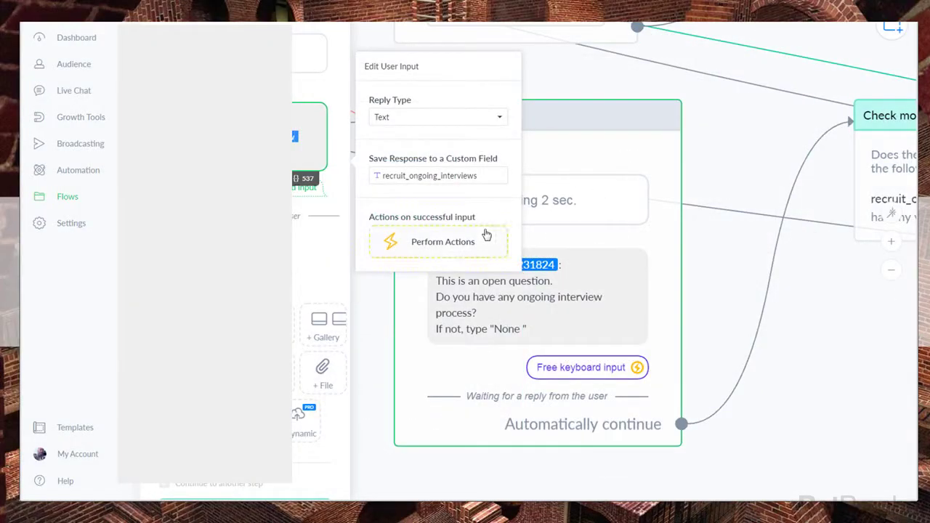
Set the radio group's name to recruit_ongoing_interviews, copied from the custom field in the ManyChat Q6 flow, and close its settings
left_click(417, 175)
double_click(418, 175)
key("ctrl+c")
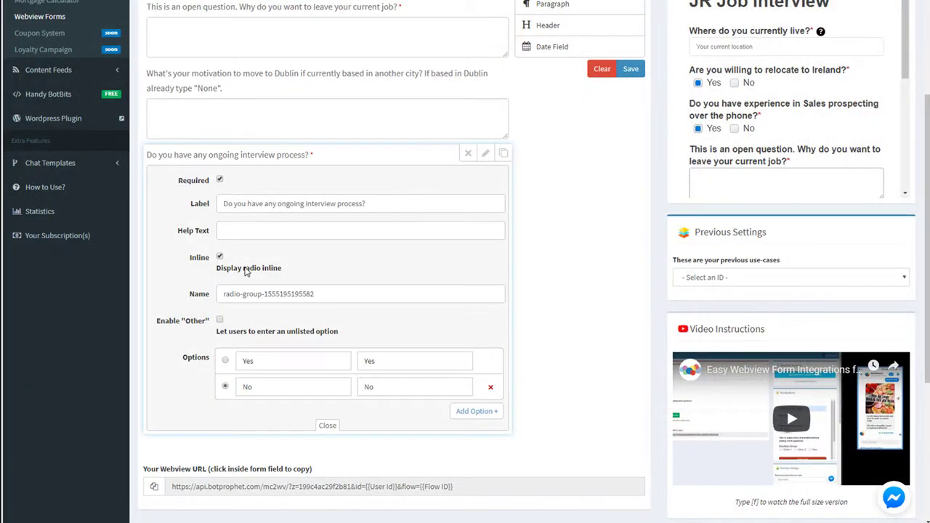
triple_click(252, 294)
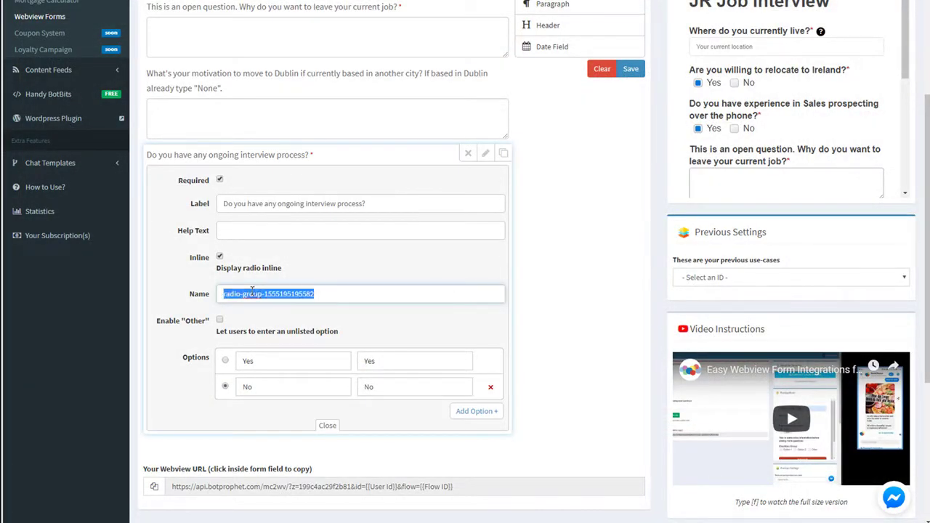
key("ctrl+v")
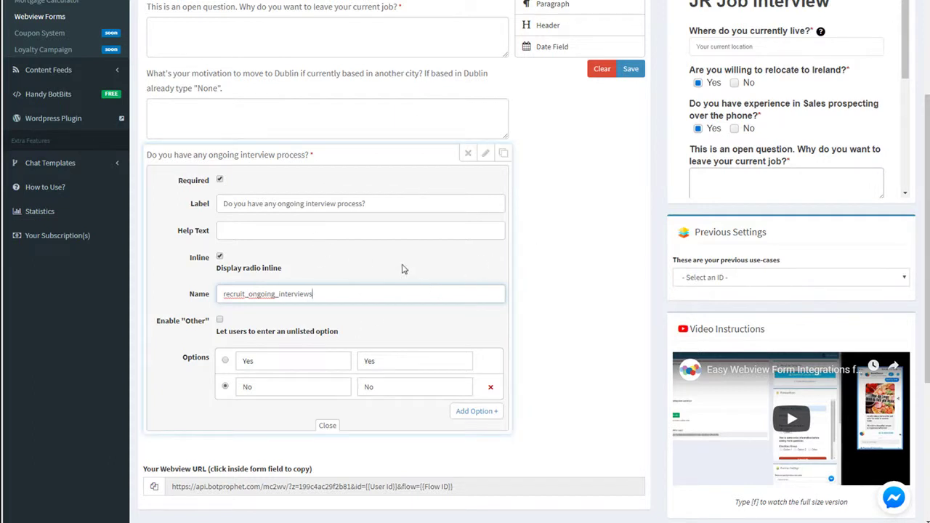
left_click(485, 154)
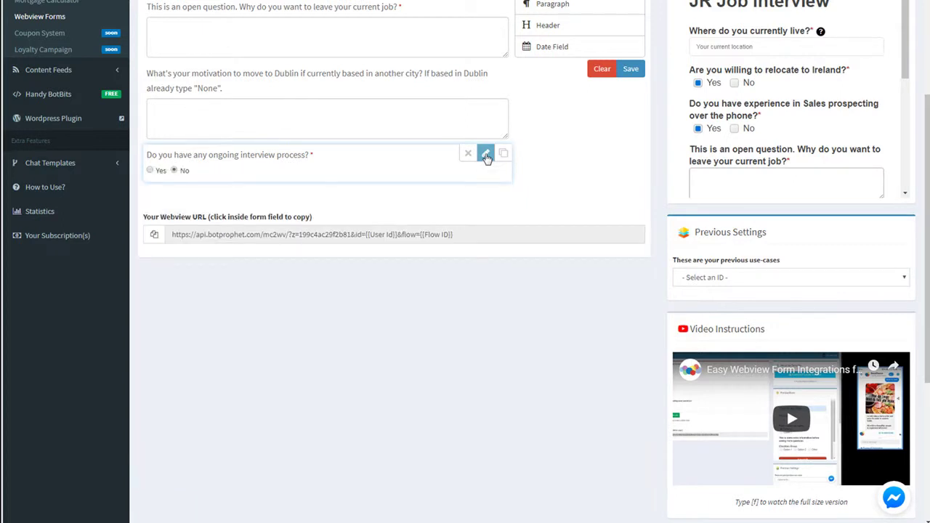
Save the updated webview form and check the ongoing interview question in the preview
left_click(629, 69)
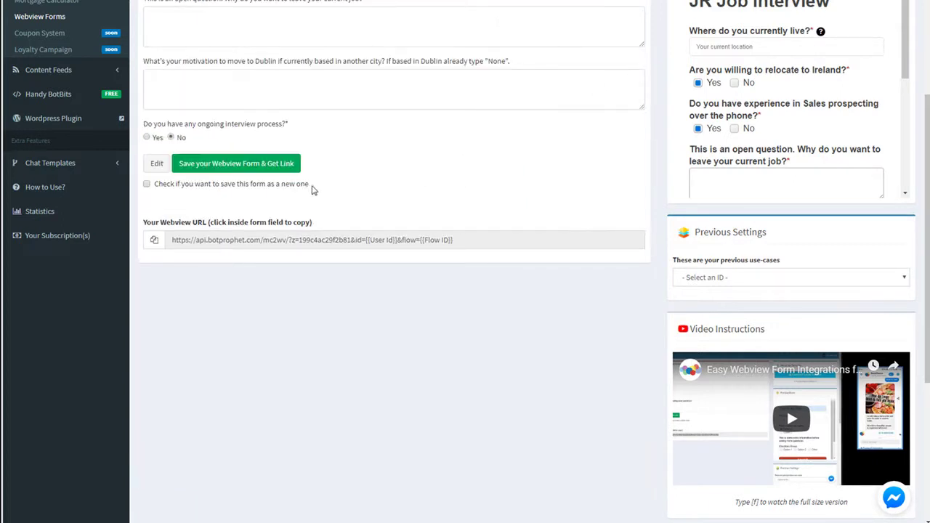
left_click(259, 166)
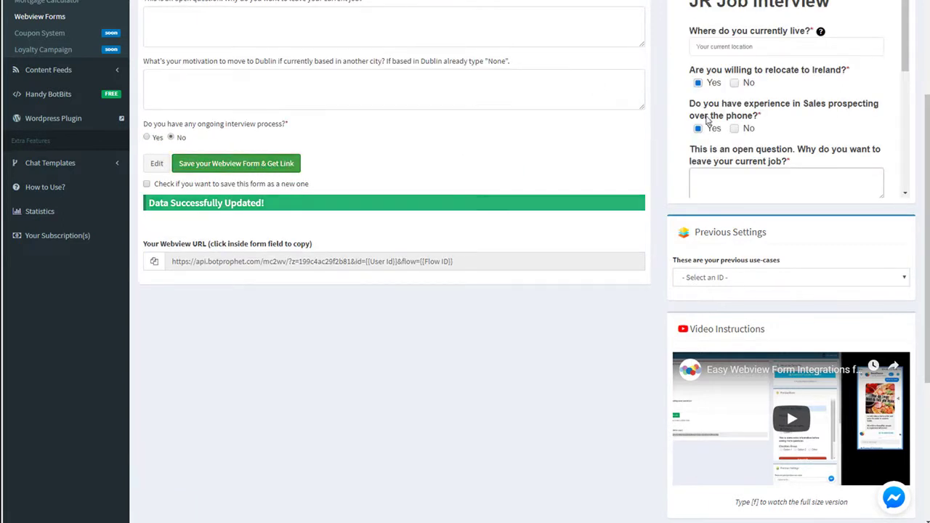
scroll(771, 96, "down", 1)
scroll(771, 96, "down", 1)
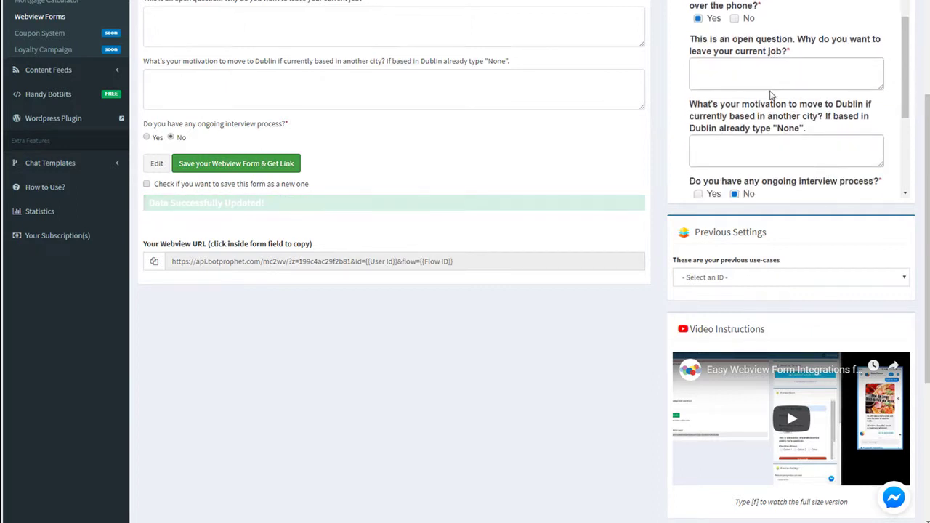
scroll(771, 96, "down", 2)
Review all the questions in the saved form and its preview, from the first to the submit button
scroll(772, 96, "up", 5)
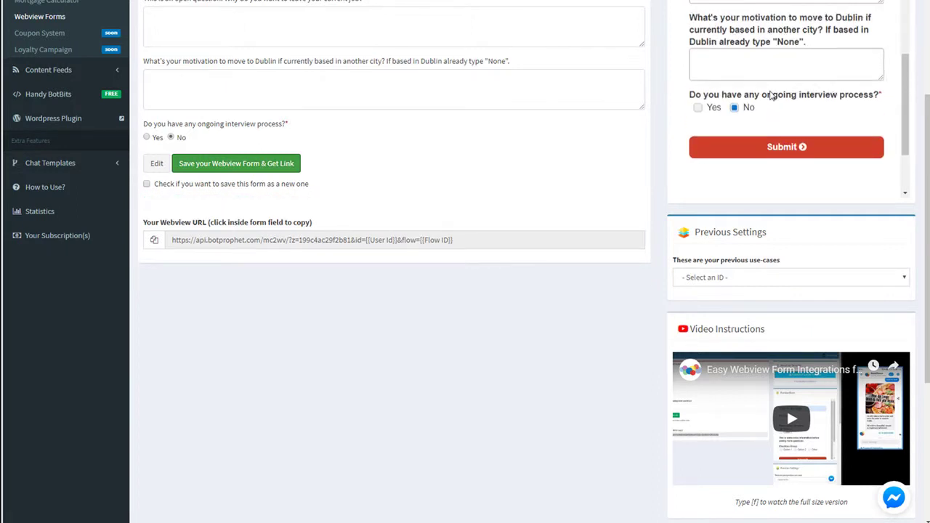
scroll(771, 97, "up", 1)
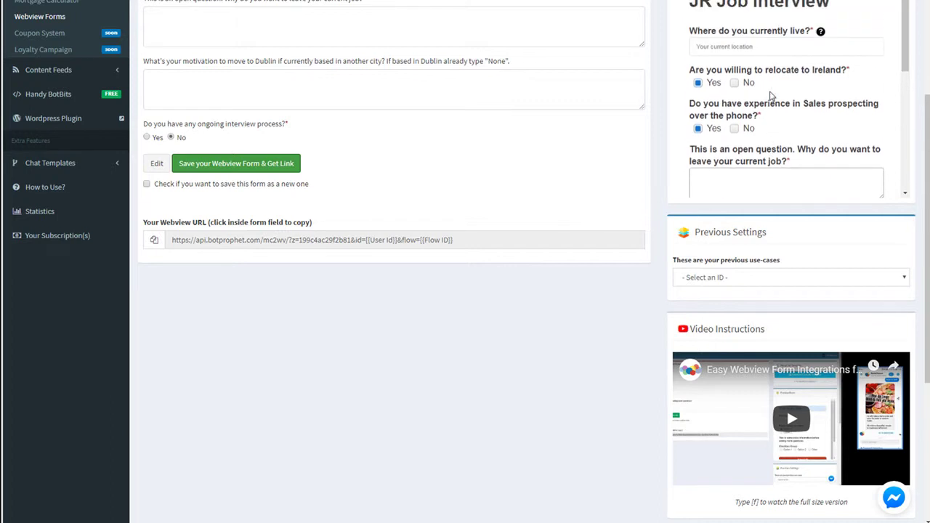
scroll(772, 97, "down", 5)
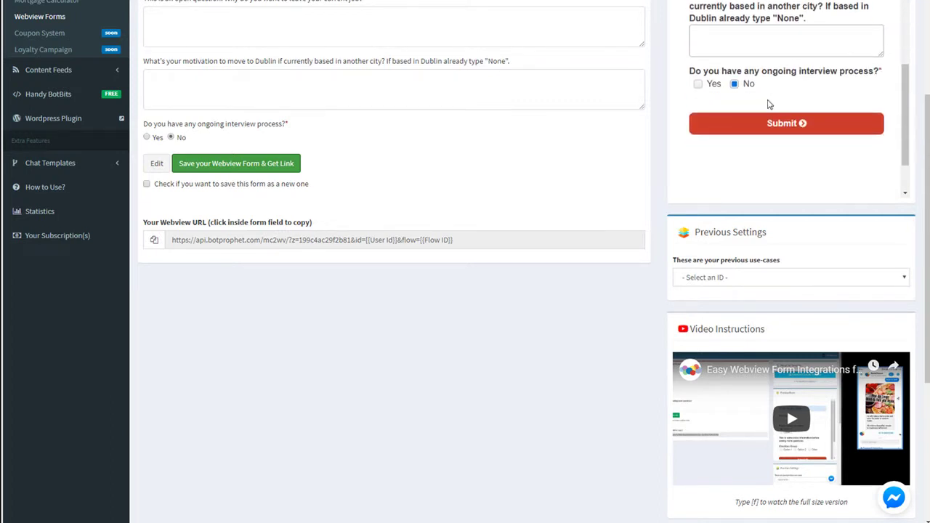
scroll(769, 105, "up", 4)
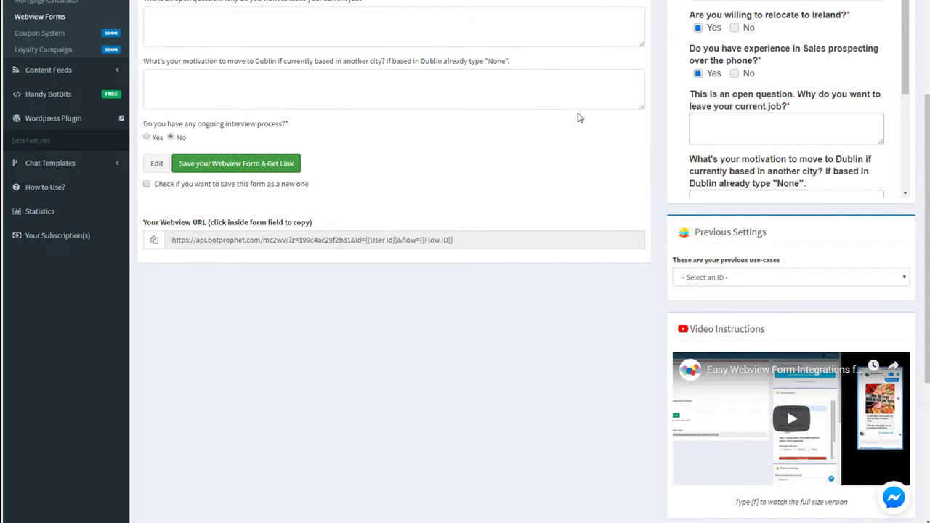
scroll(407, 139, "up", 3)
scroll(401, 137, "down", 3)
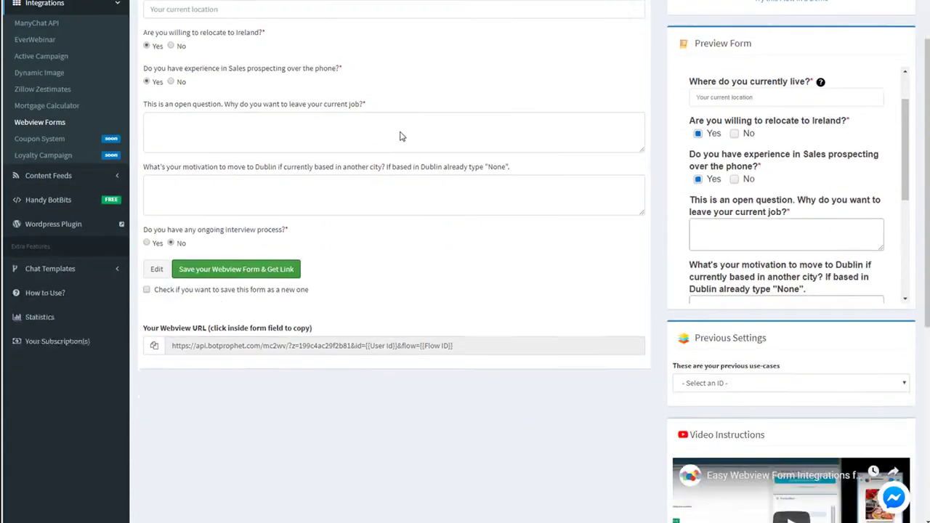
scroll(422, 156, "up", 3)
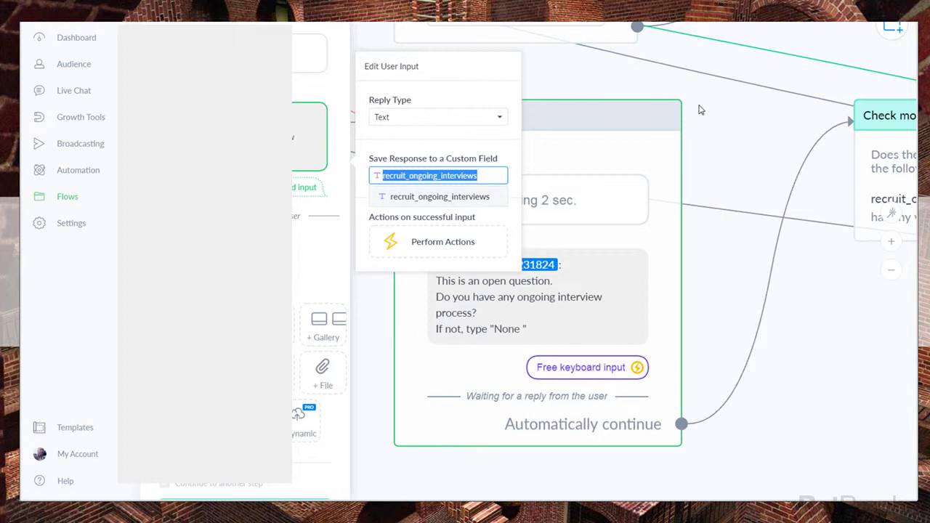
Switch to ManyChat, leave the Q6 flow and open the Step 2. Q7 flow for editing
left_click(699, 108)
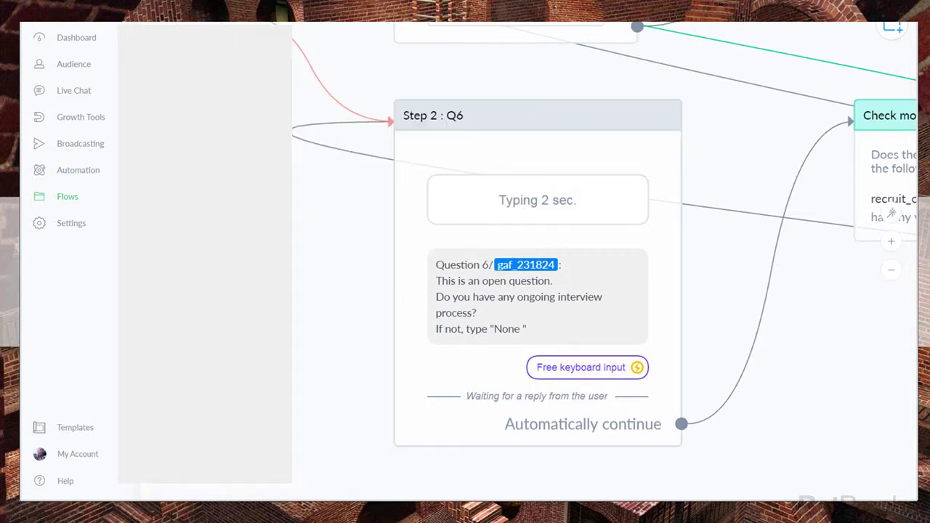
left_click(341, 23)
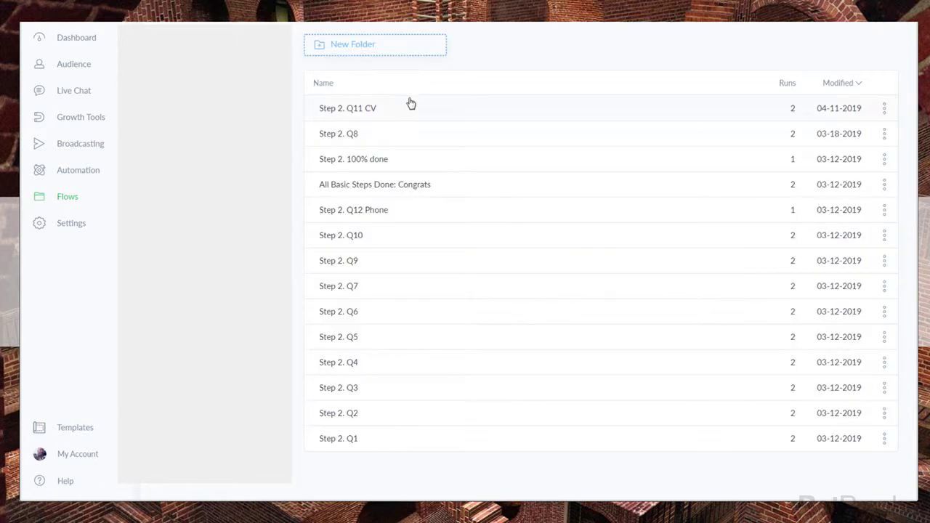
left_click(344, 288)
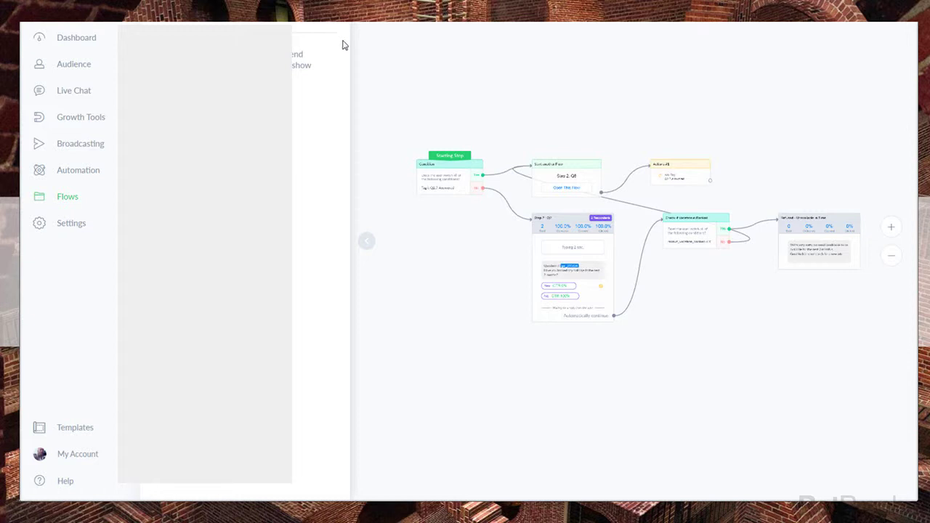
scroll(567, 267, "up", 3)
scroll(567, 268, "up", 2)
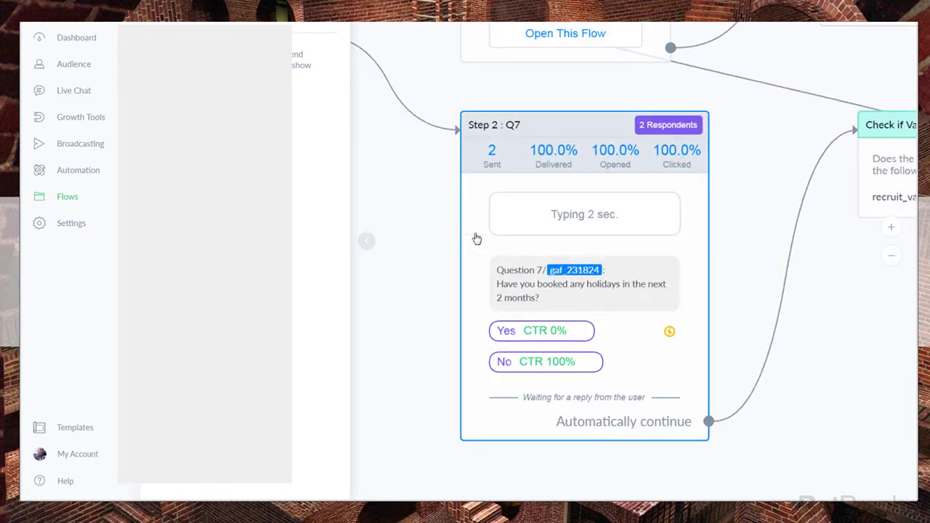
scroll(399, 224, "down", 3)
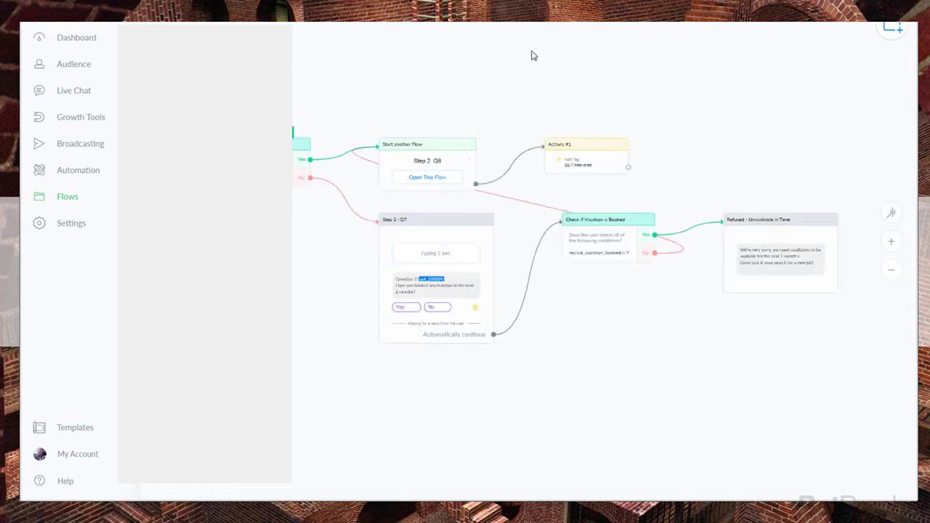
Copy the text of the question about booked holidays from the Step 2 : Q7 message
left_click(413, 291)
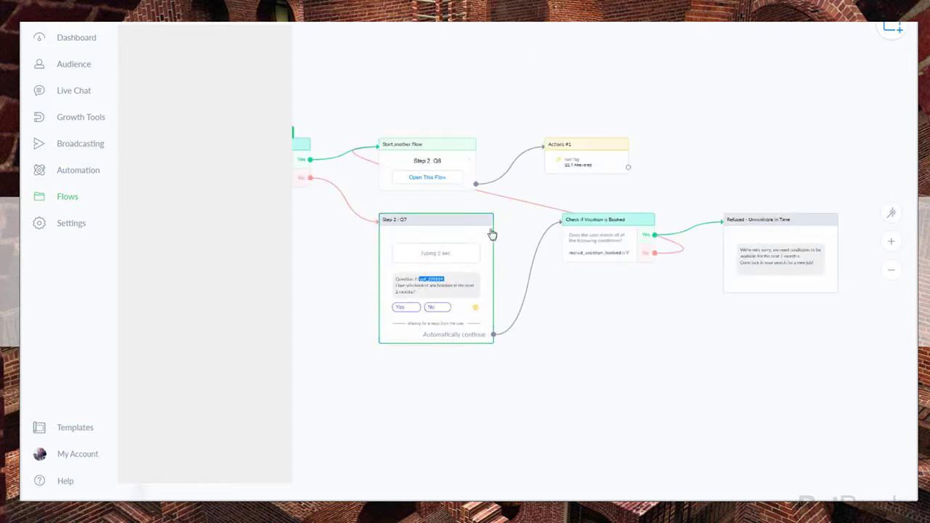
left_click(305, 124)
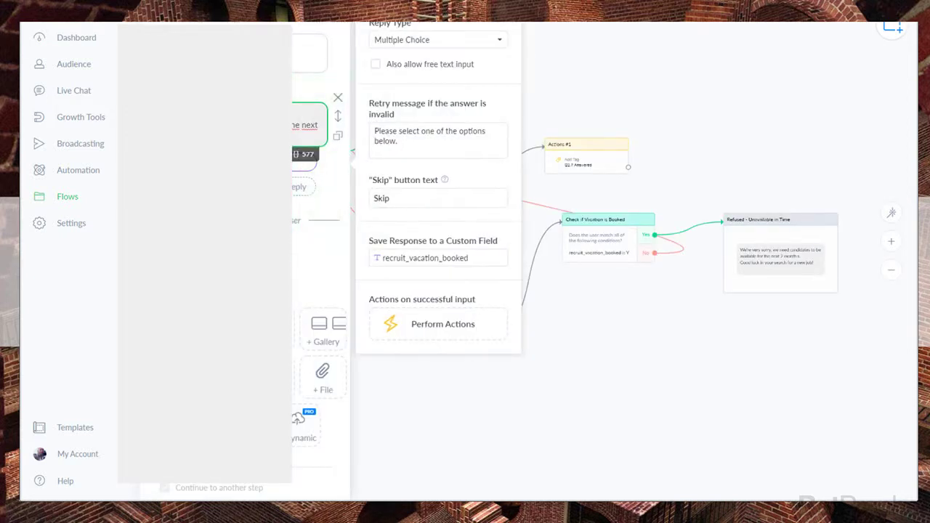
key("ctrl+a")
right_click(306, 131)
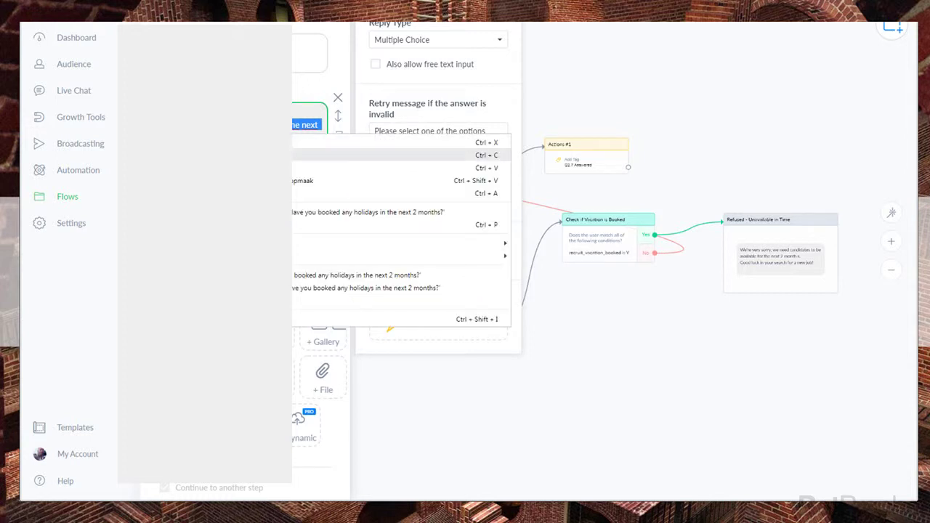
left_click(401, 154)
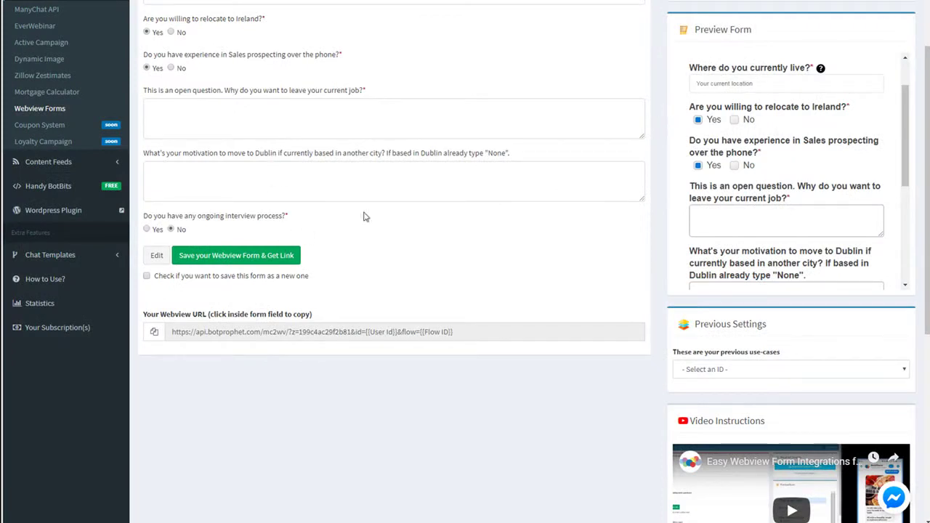
Switch to BotProphet and add a radio group to the webview form, labelled "Have you booked any holidays in the next 2 months?"
left_click(156, 255)
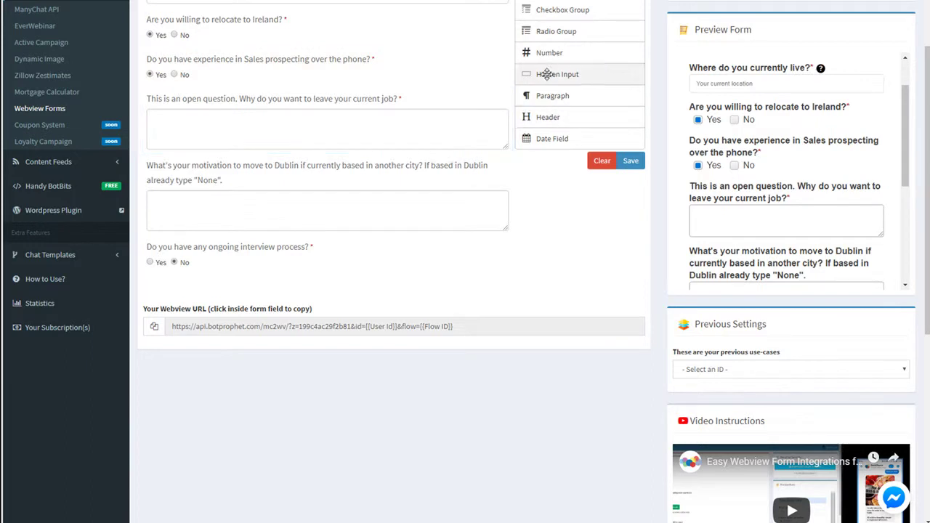
scroll(546, 73, "up", 2)
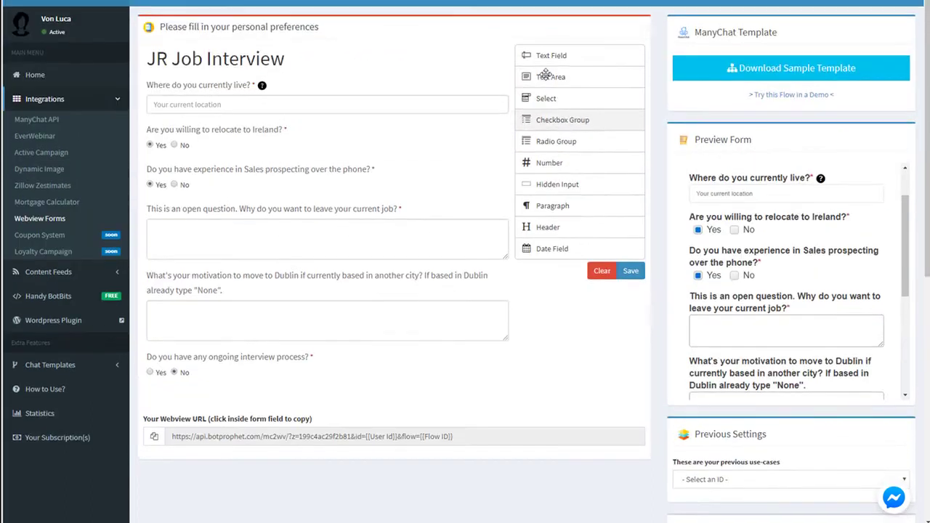
left_click(546, 142)
scroll(355, 172, "down", 5)
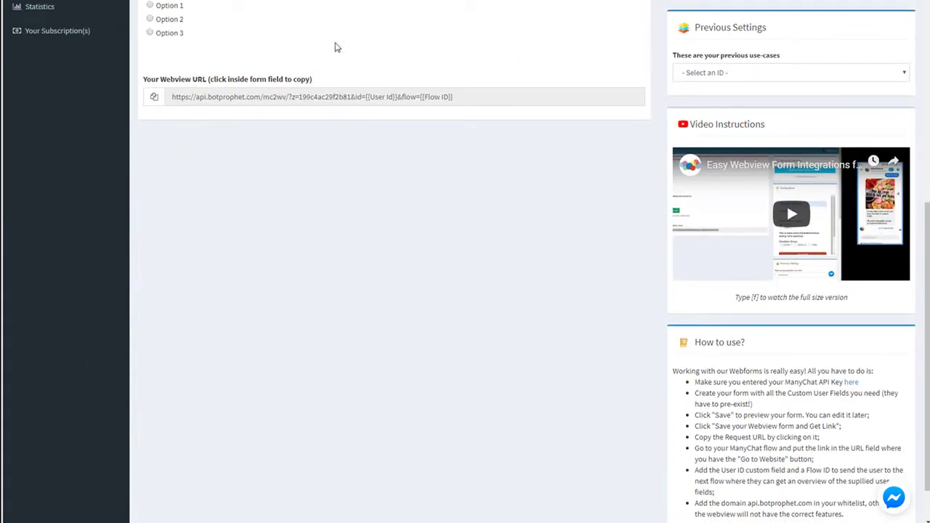
left_click(484, 2)
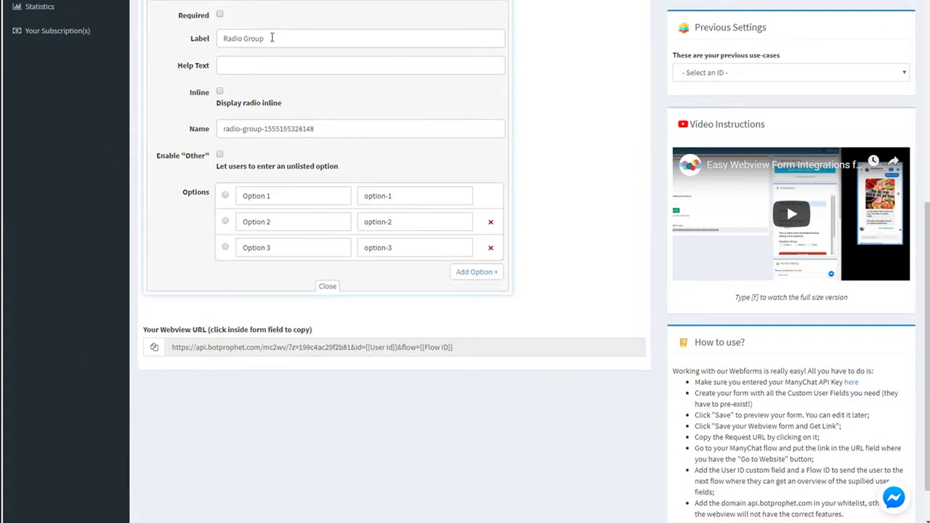
left_click_drag(272, 38, 181, 44)
key("ctrl+v")
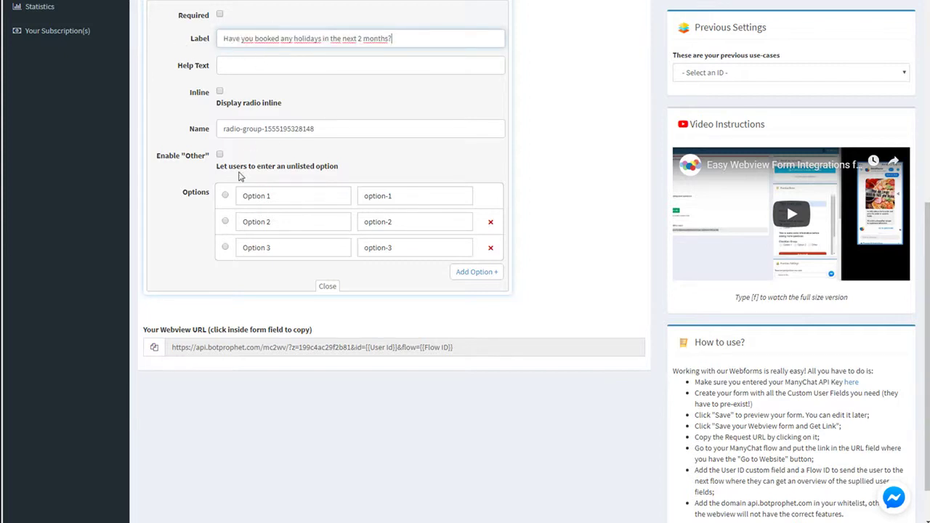
Make the holiday question required, display its radios inline and set the second option as the default
left_click(223, 99)
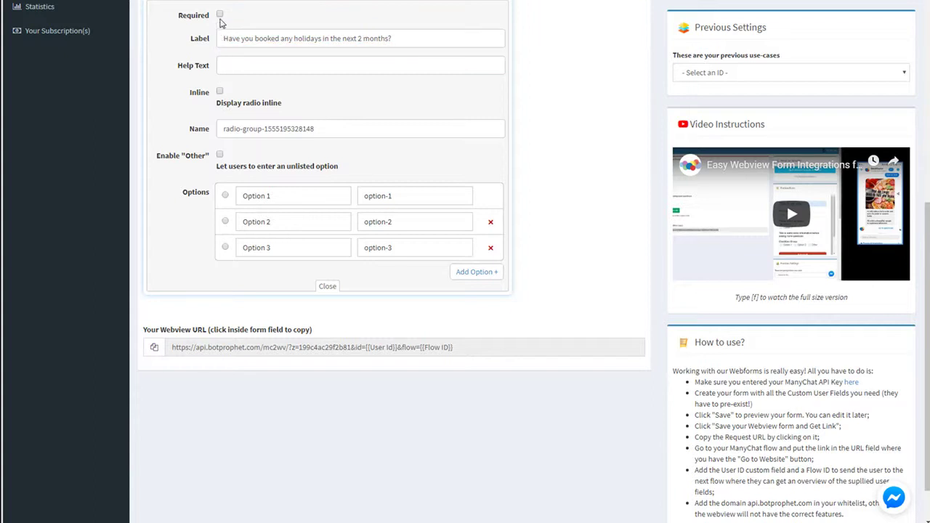
left_click(220, 92)
left_click(226, 222)
Set the holiday question's first two options to Yes and No, with matching values
left_click_drag(271, 197, 210, 192)
type("Y")
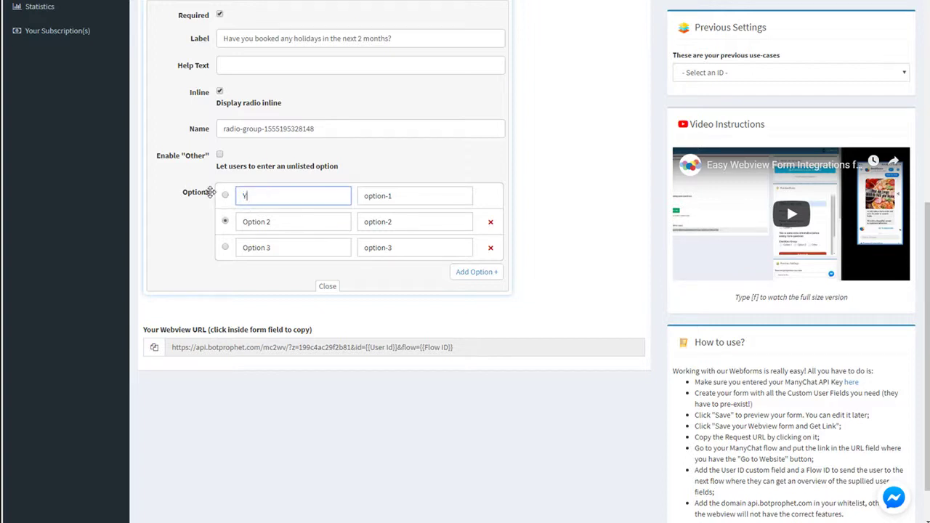
type("es")
key("Tab")
type("Y")
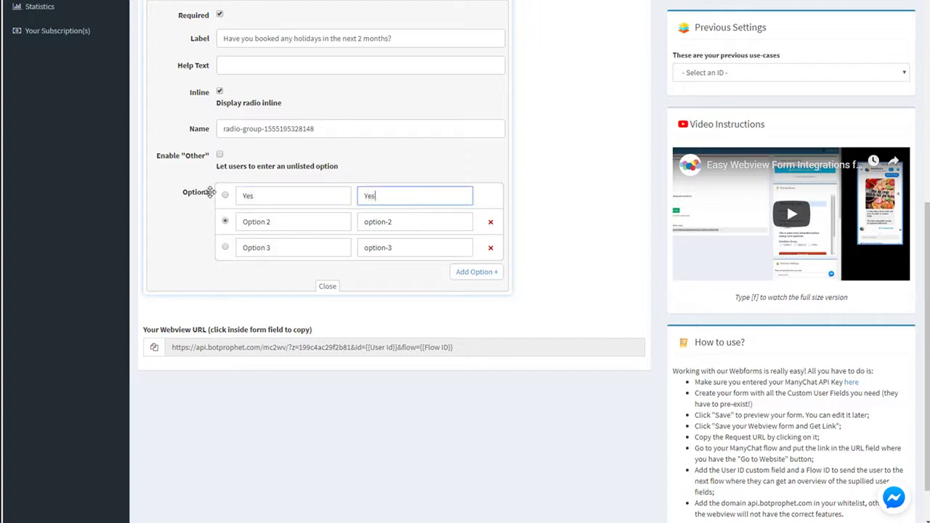
key("Tab")
key("Tab")
type("No")
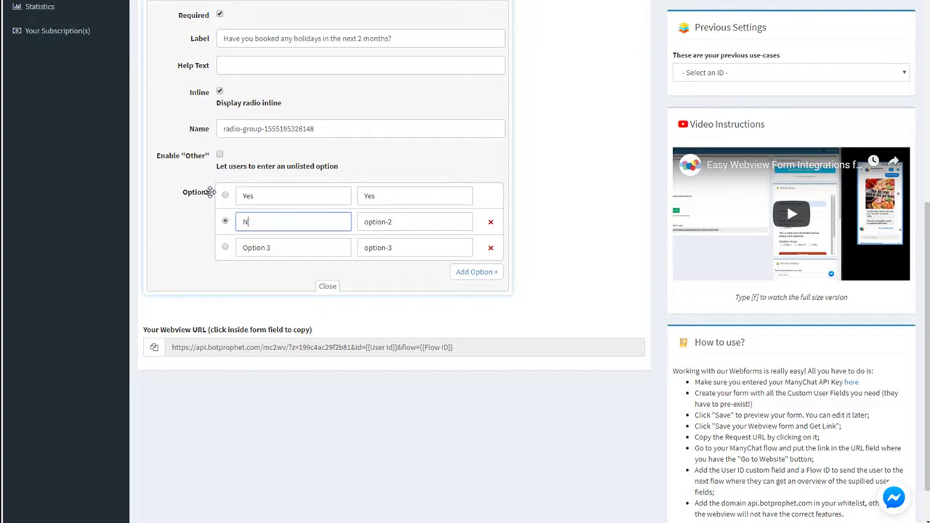
key("Tab")
type("B")
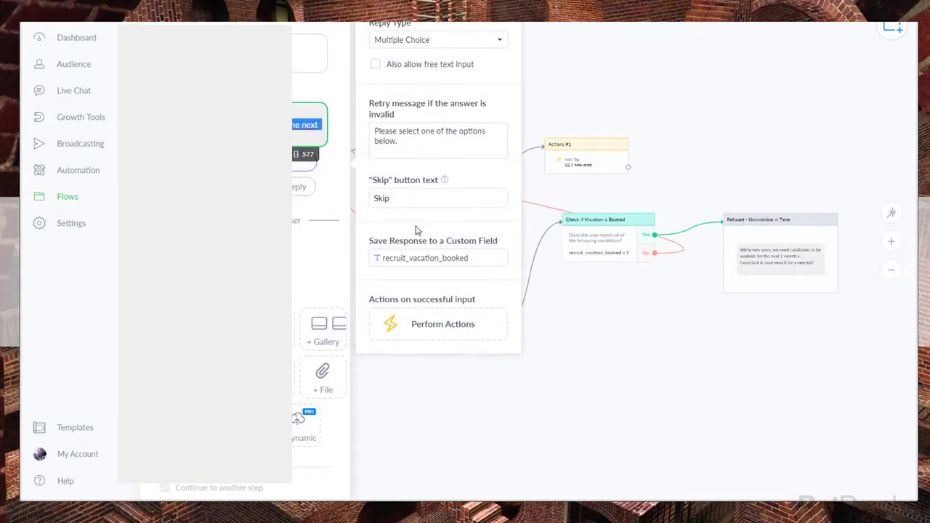
Name the radio group recruit_vacation_booked, copied from the Q7 custom field in ManyChat, and remove its third option
left_click(476, 259)
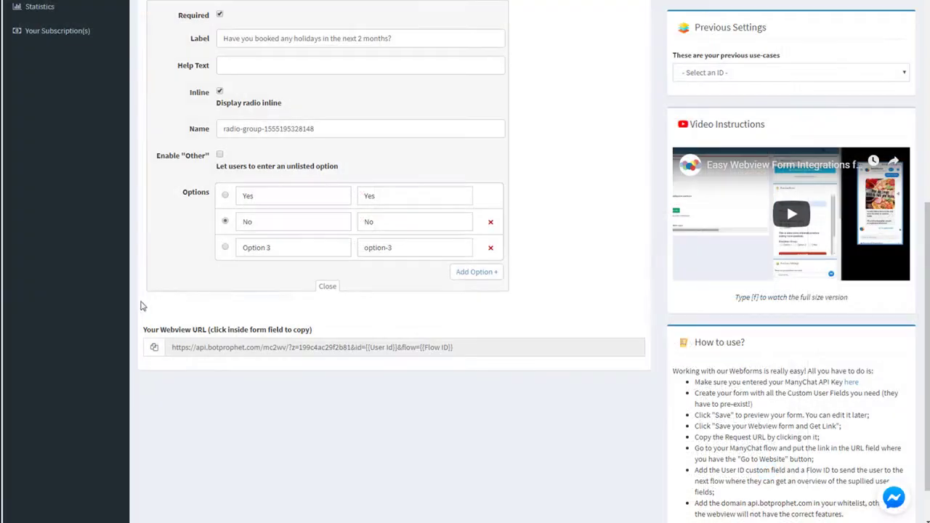
left_click(250, 127)
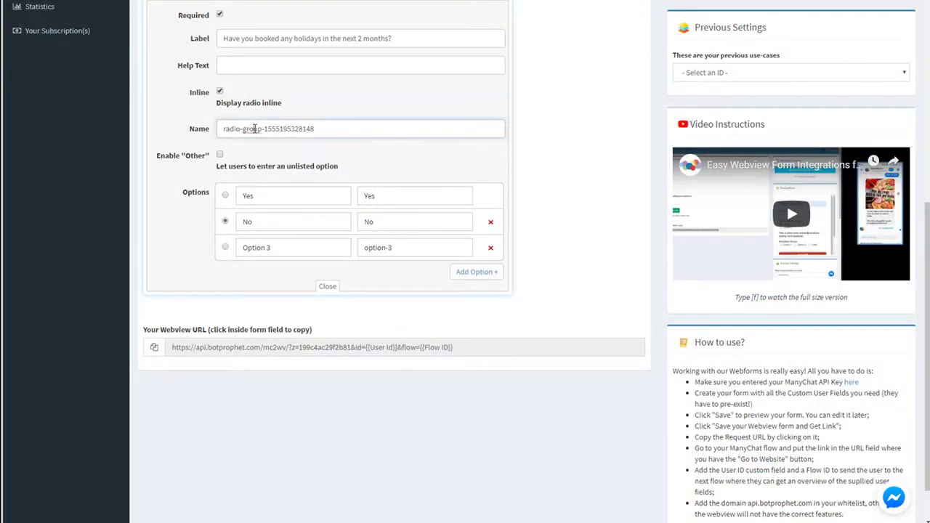
triple_click(250, 127)
key("ctrl+v")
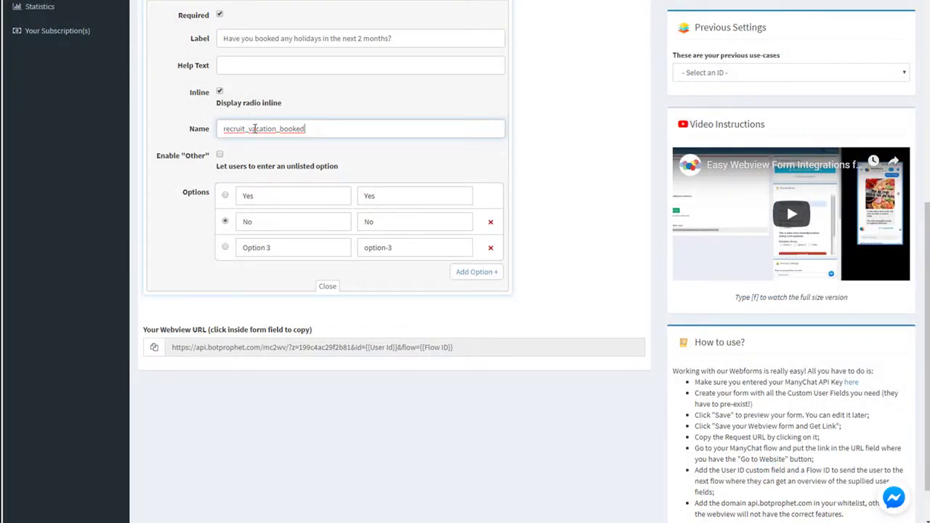
left_click(491, 248)
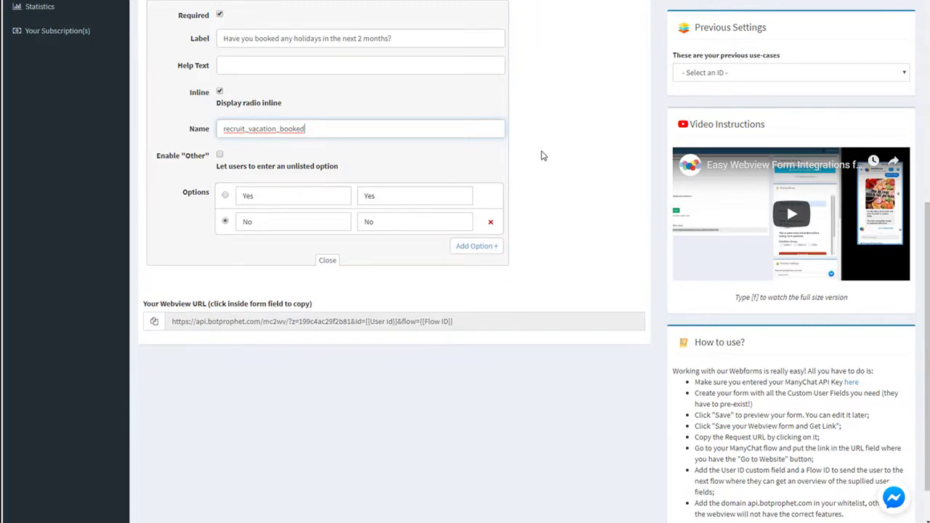
scroll(542, 153, "up", 2)
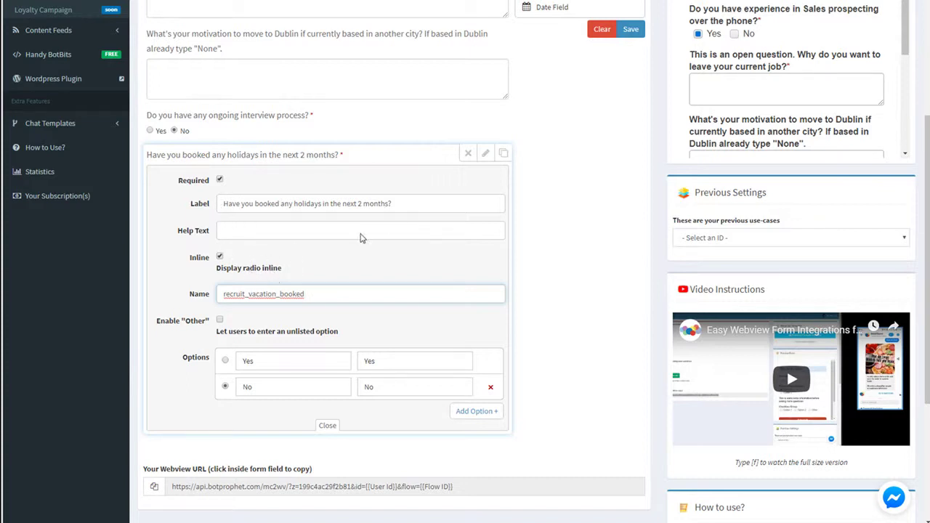
left_click(327, 426)
Save the updated webview form and check the holiday question in the preview
left_click(629, 30)
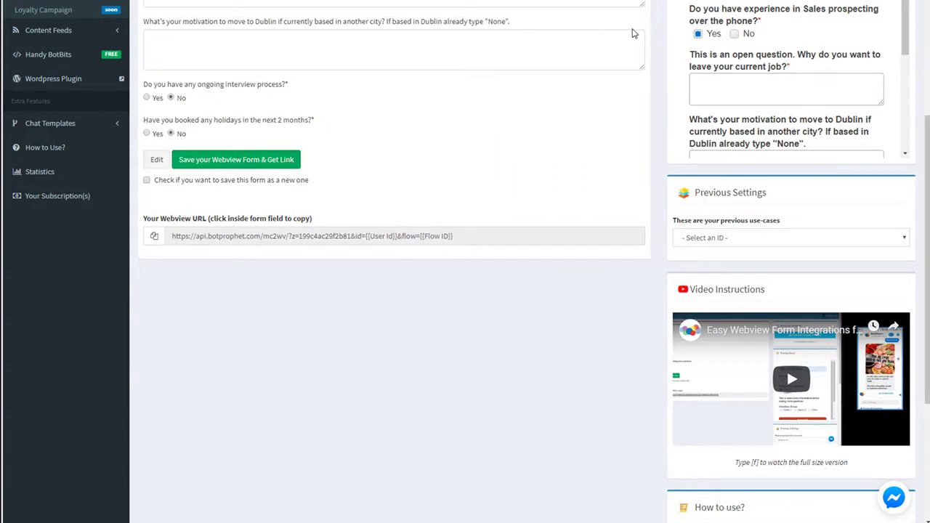
left_click(263, 162)
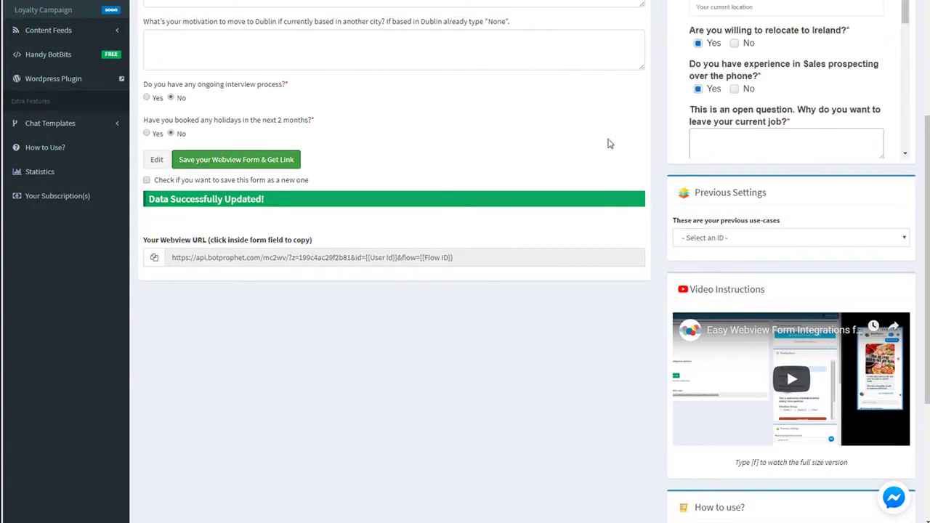
scroll(752, 91, "down", 5)
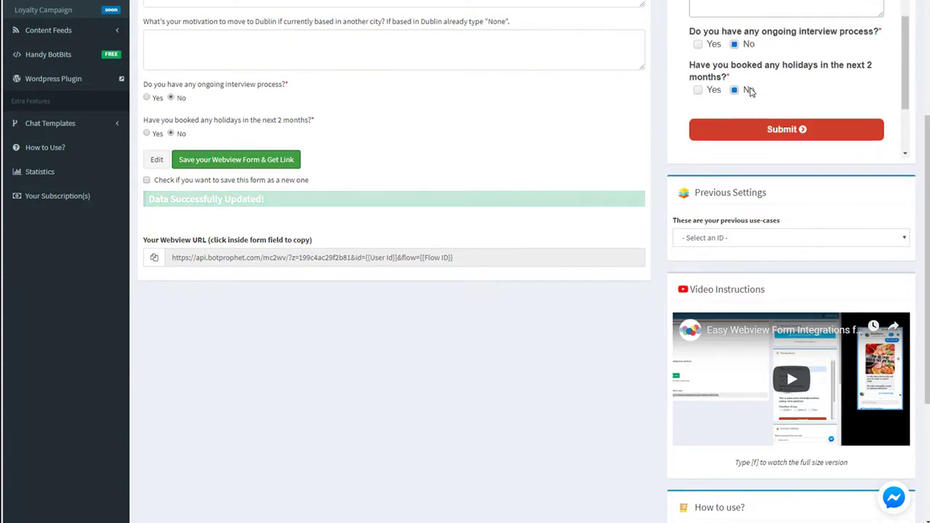
scroll(712, 85, "up", 3)
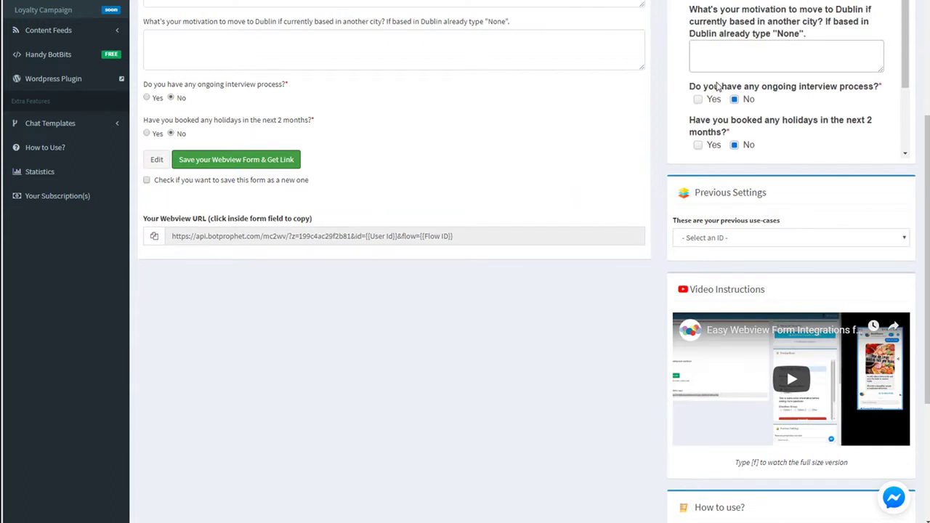
scroll(716, 86, "up", 5)
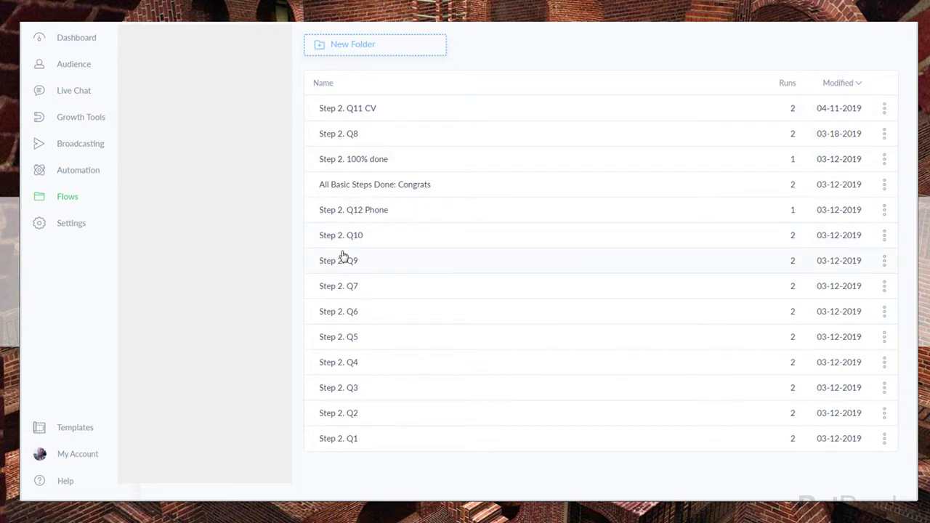
Open the Step 2. Q8 flow in ManyChat and examine both notice period messages, including the date reply's custom field
left_click(338, 135)
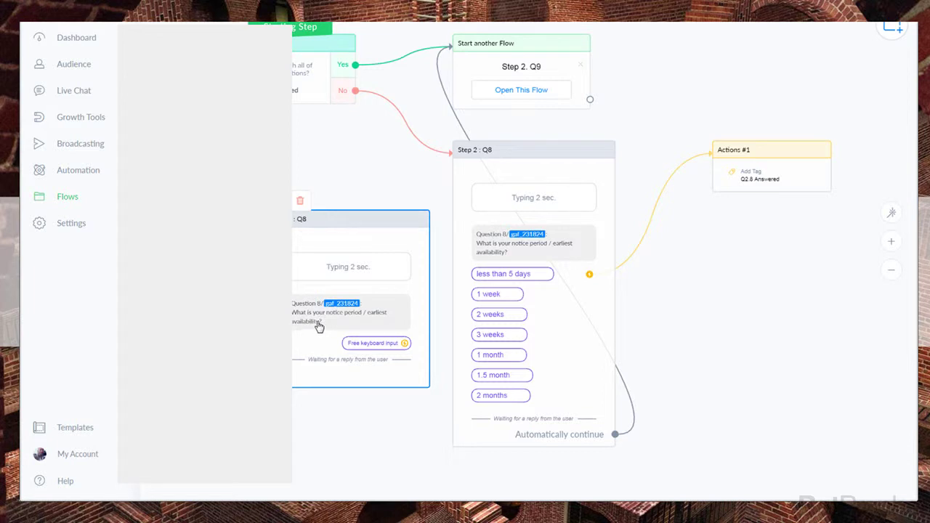
scroll(314, 324, "up", 3)
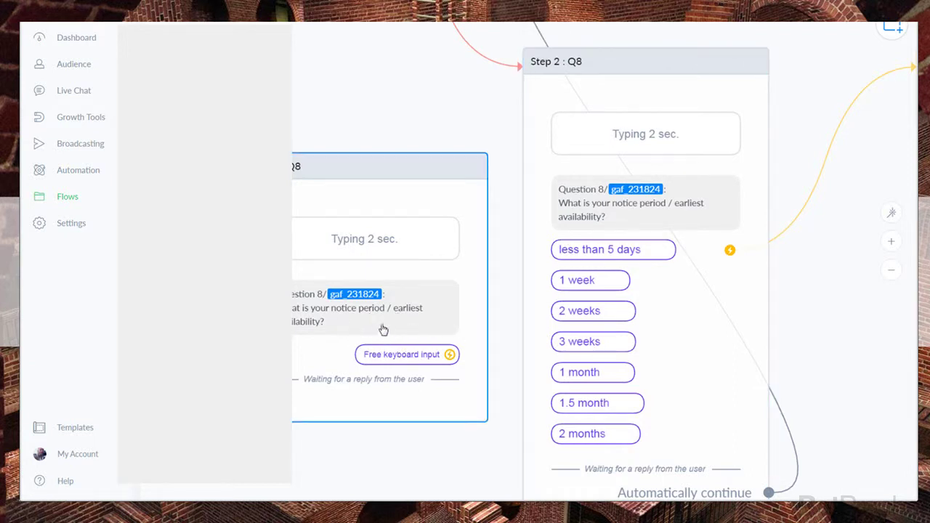
left_click(396, 356)
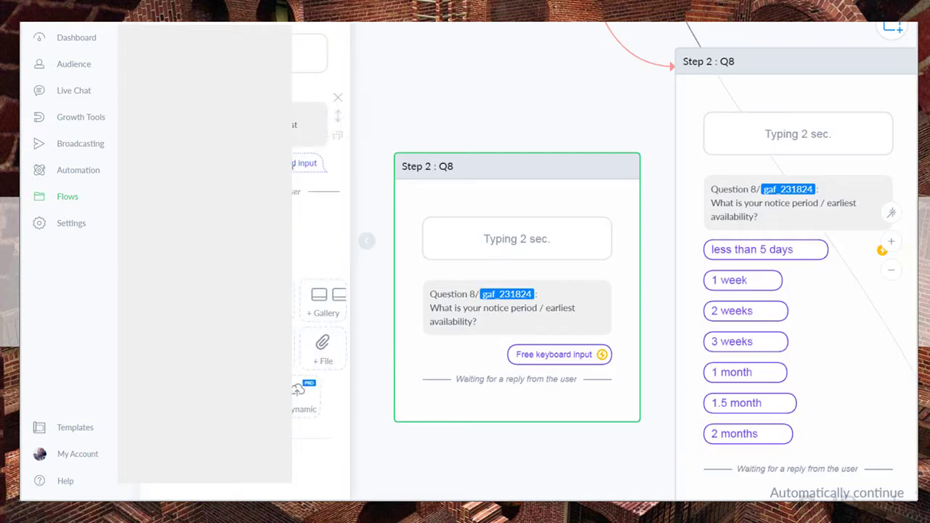
left_click(299, 126)
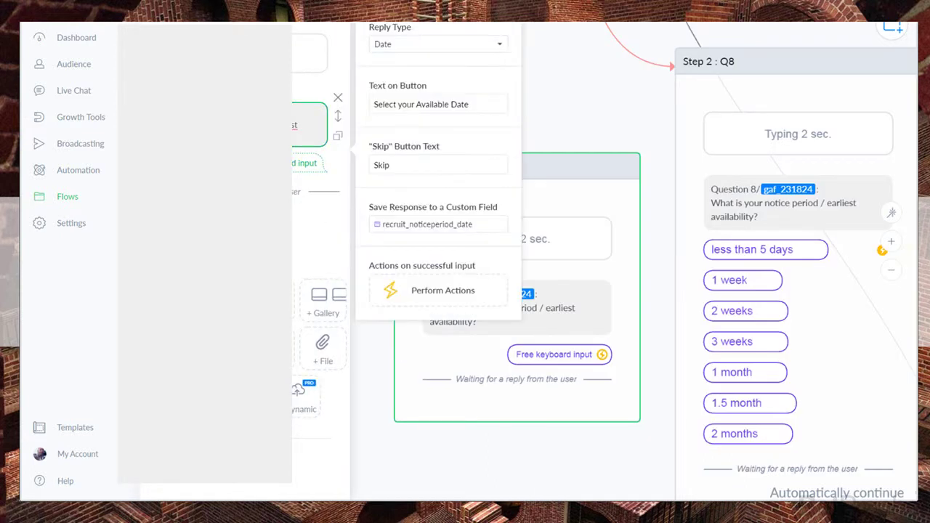
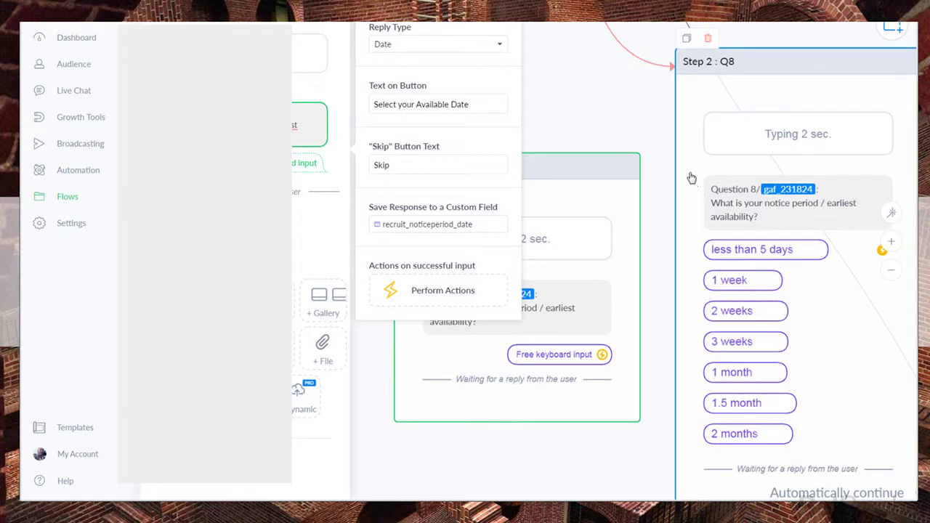
left_click(747, 182)
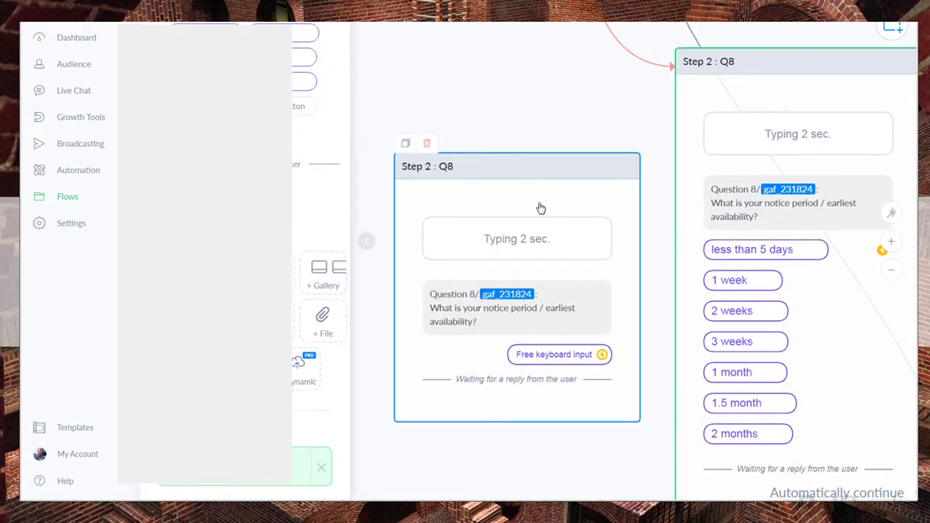
Copy the notice period question's text from the date-reply message of the Step 2 : Q8 block in ManyChat
left_click(501, 320)
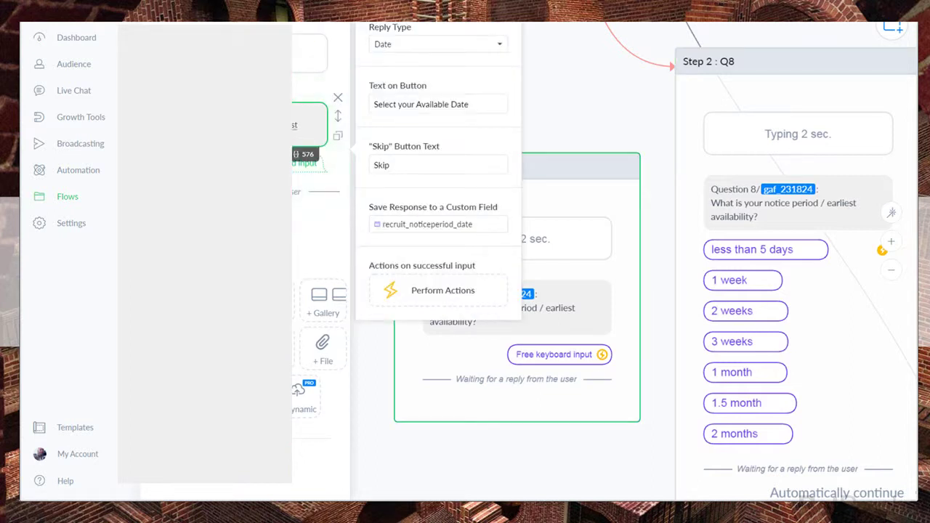
key("ctrl+a")
right_click(293, 138)
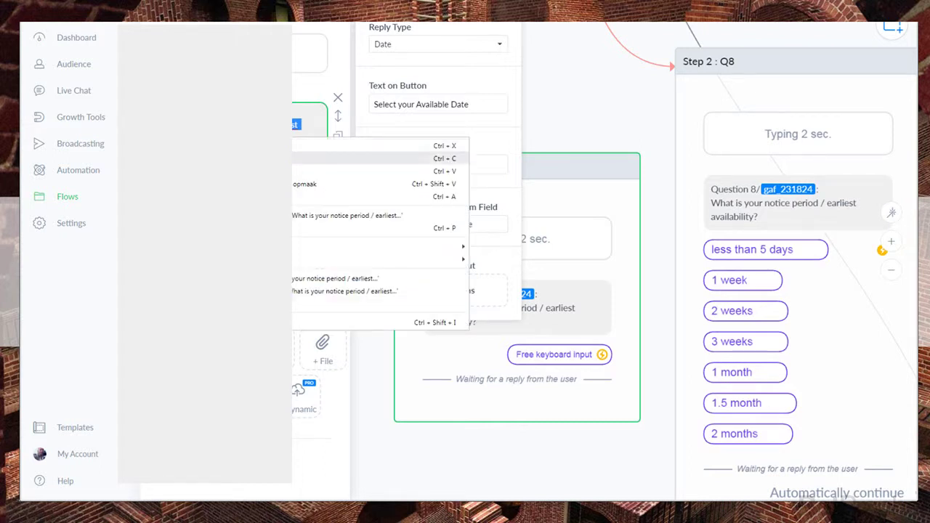
left_click(312, 155)
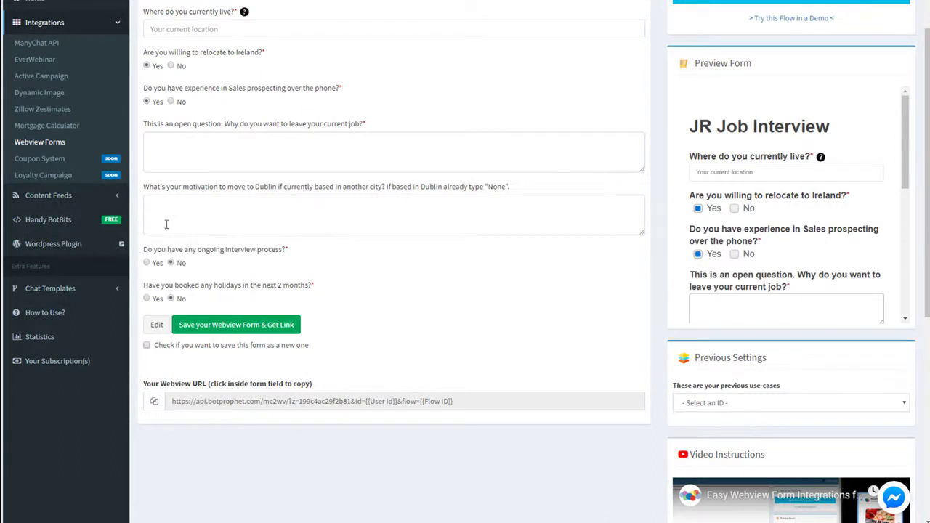
Add a required date field to the BotProphet webview form, labelled "What is your notice period / earliest availability?"
left_click(156, 325)
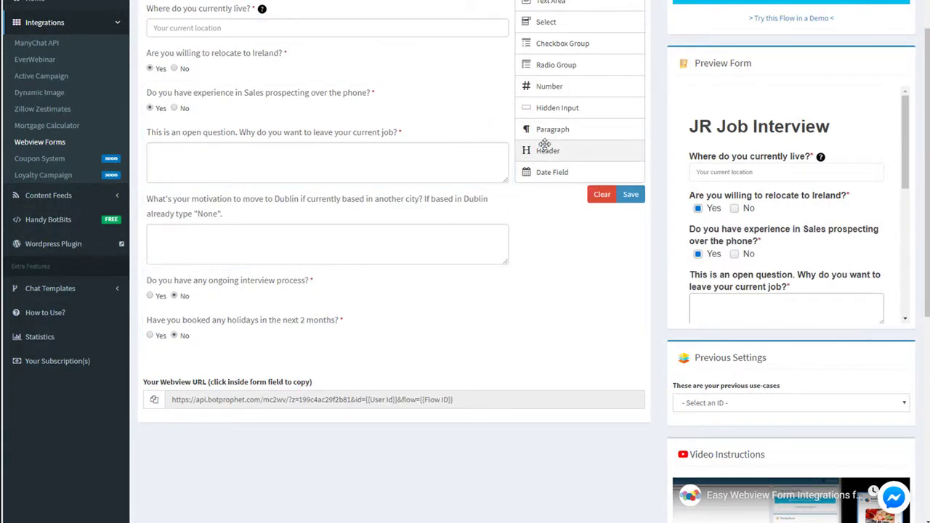
scroll(548, 145, "up", 1)
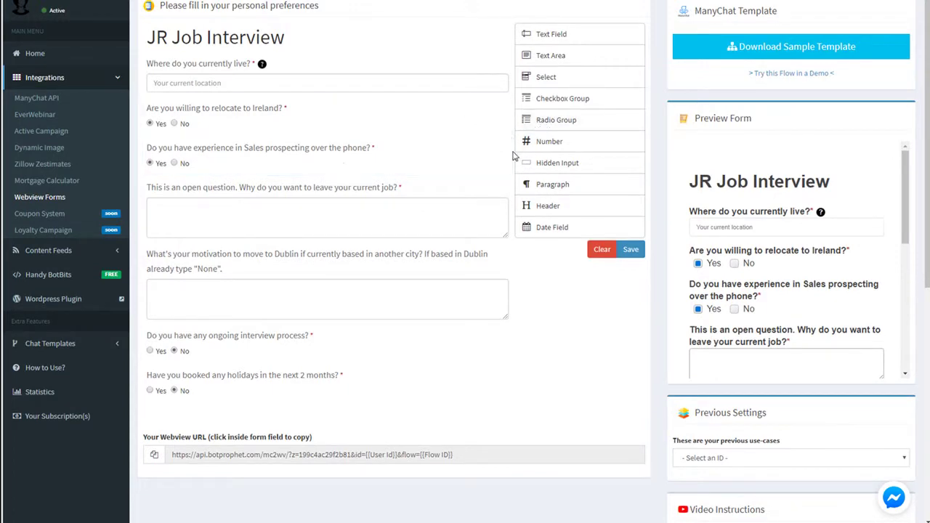
left_click(543, 231)
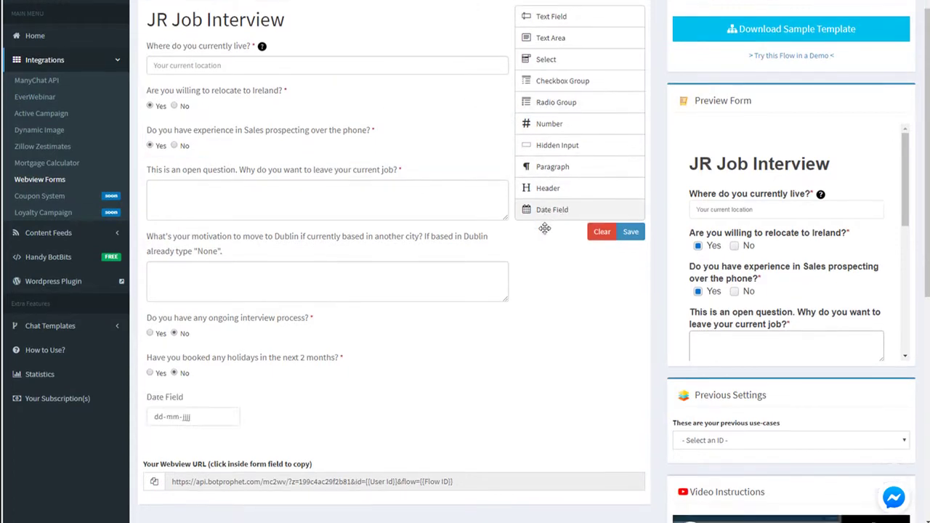
scroll(546, 233, "down", 5)
scroll(345, 129, "up", 3)
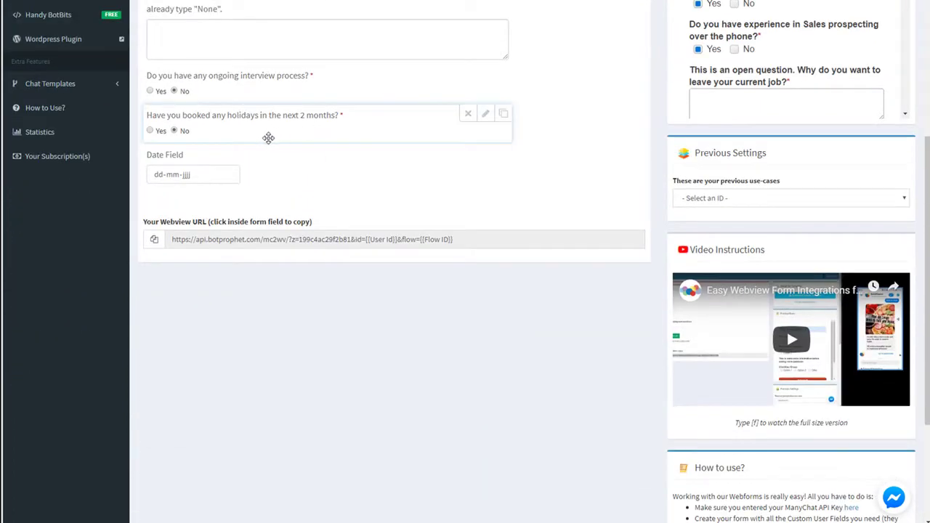
left_click(485, 153)
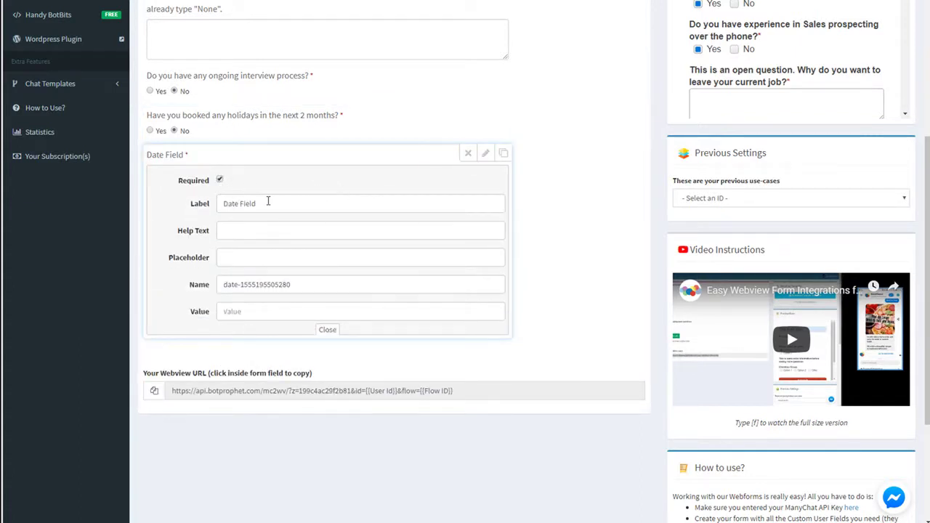
left_click_drag(268, 203, 173, 204)
key("ctrl+v")
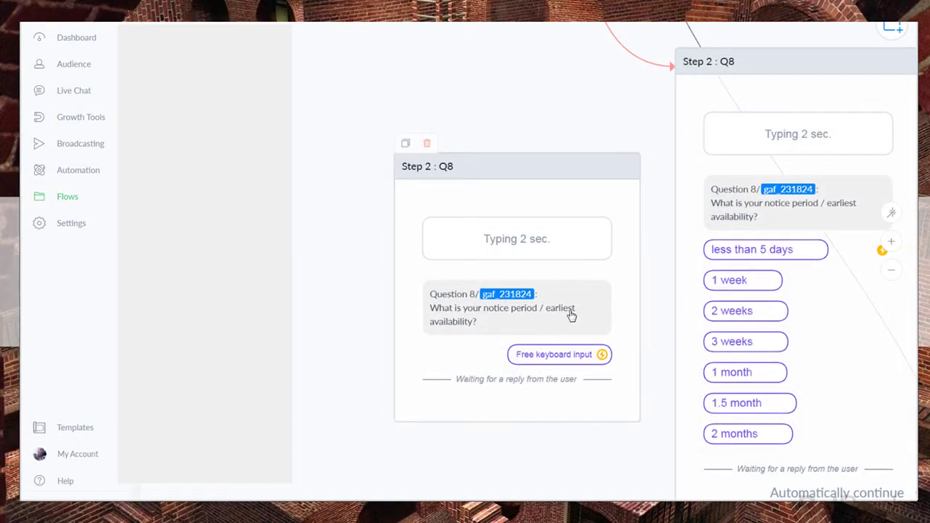
Name the date field recruit_noticeperiod_date, copied from the Q8 date reply's custom field in ManyChat
left_click(564, 353)
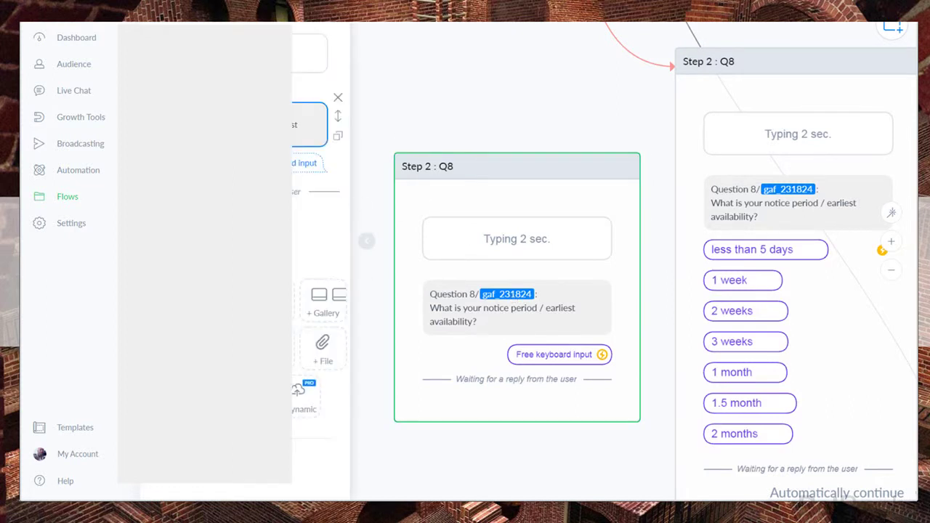
left_click(420, 225)
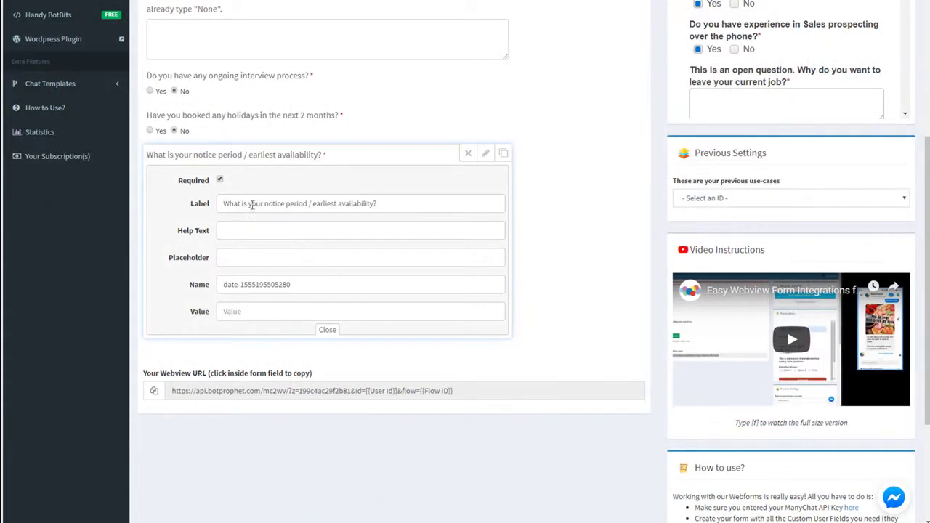
triple_click(259, 277)
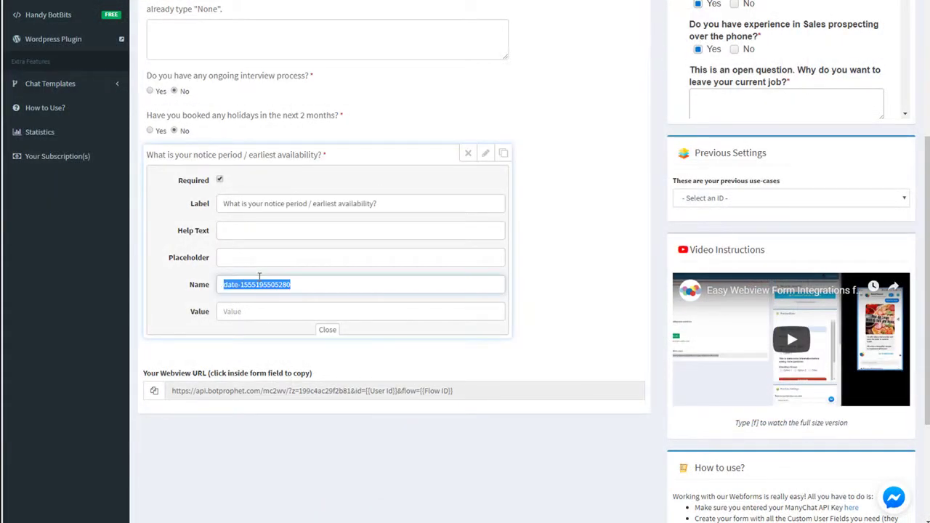
key("ctrl+v")
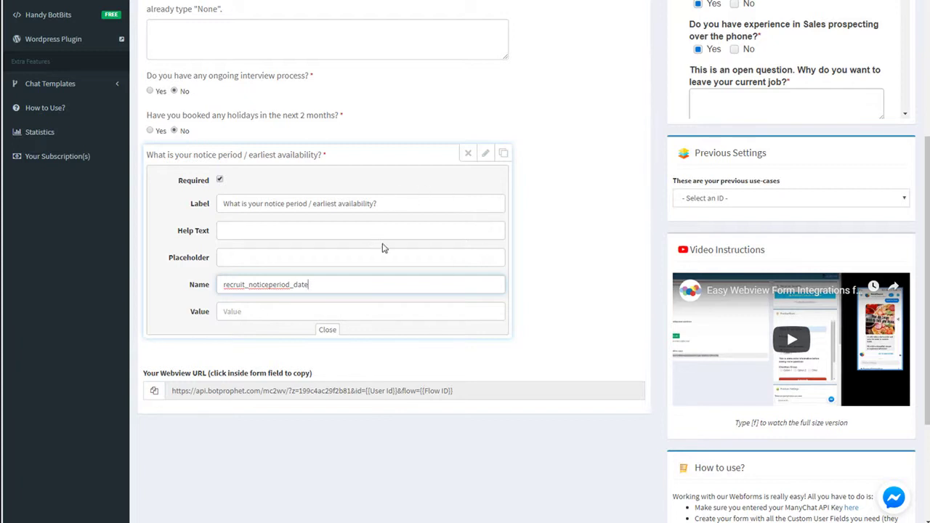
Save the updated webview form and check the notice period question in the preview
left_click(325, 331)
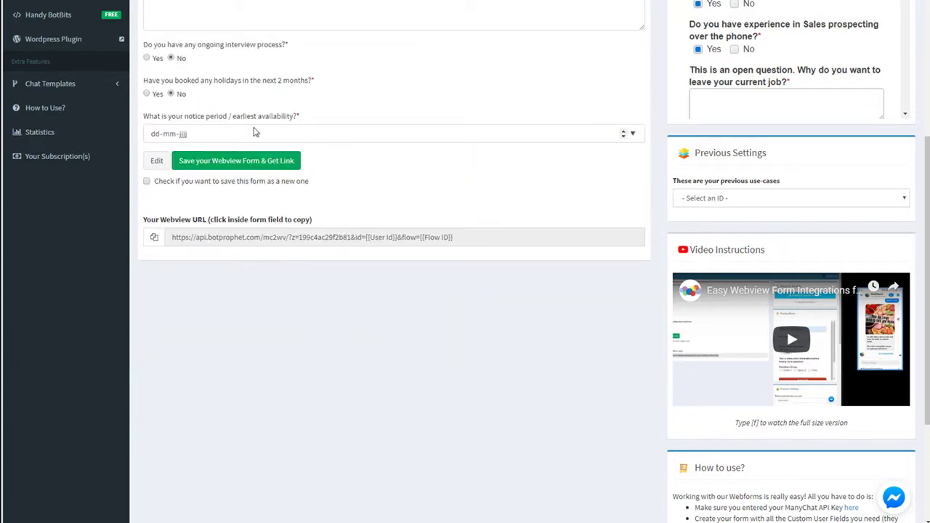
left_click(237, 166)
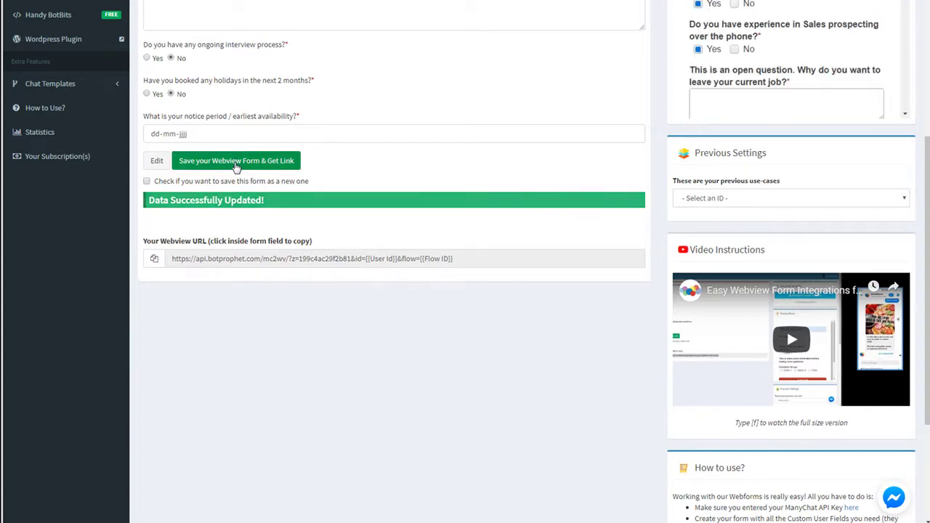
scroll(770, 72, "down", 3)
scroll(674, 95, "up", 5)
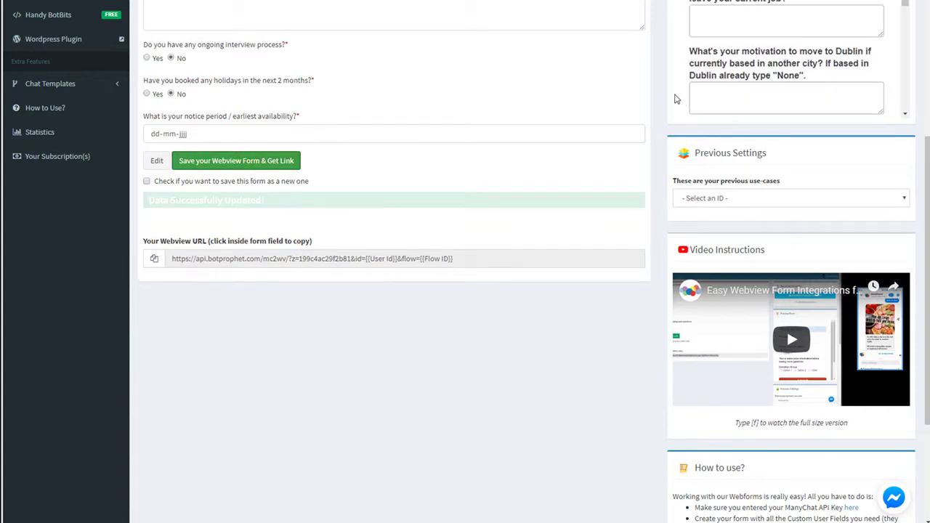
scroll(752, 207, "down", 2)
scroll(752, 208, "down", 3)
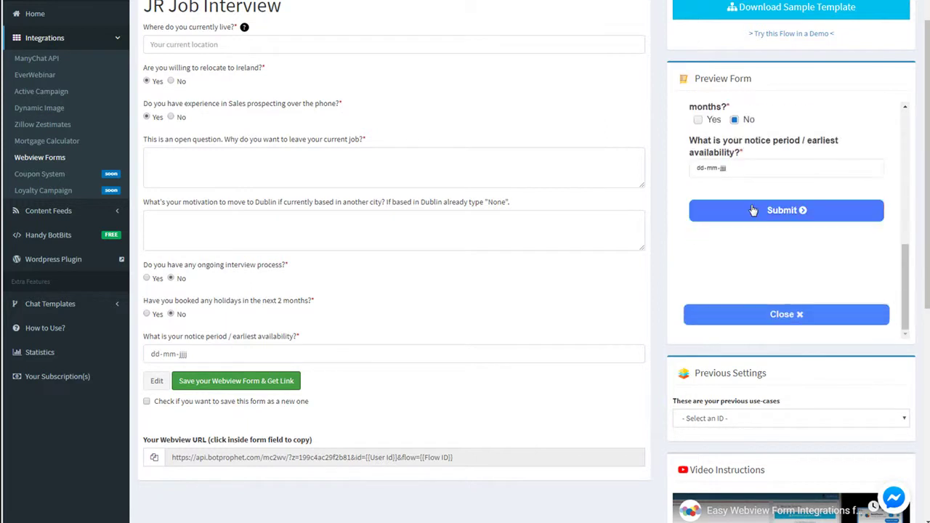
Test the preview's notice period date picker with 25-04-2019, and reopen the webview form for editing
left_click(752, 208)
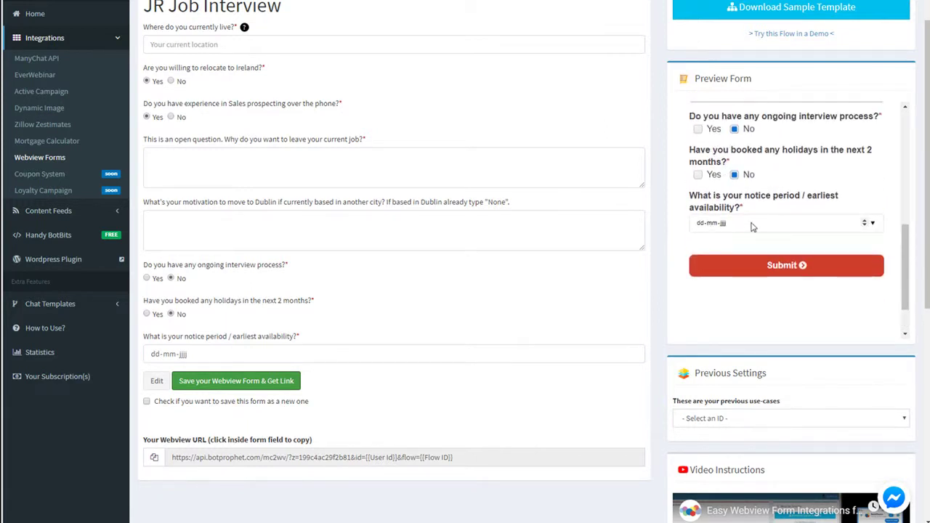
left_click(872, 225)
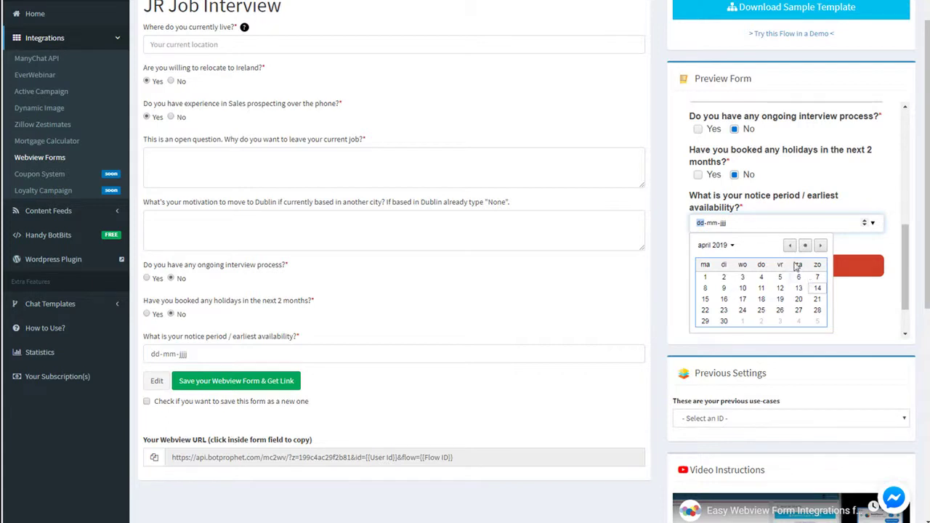
left_click(761, 309)
left_click(722, 238)
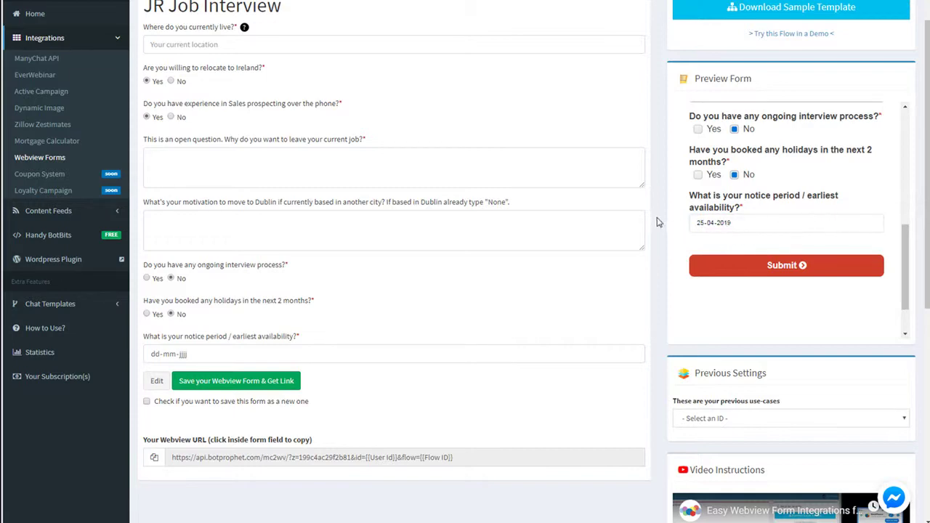
scroll(416, 280, "down", 2)
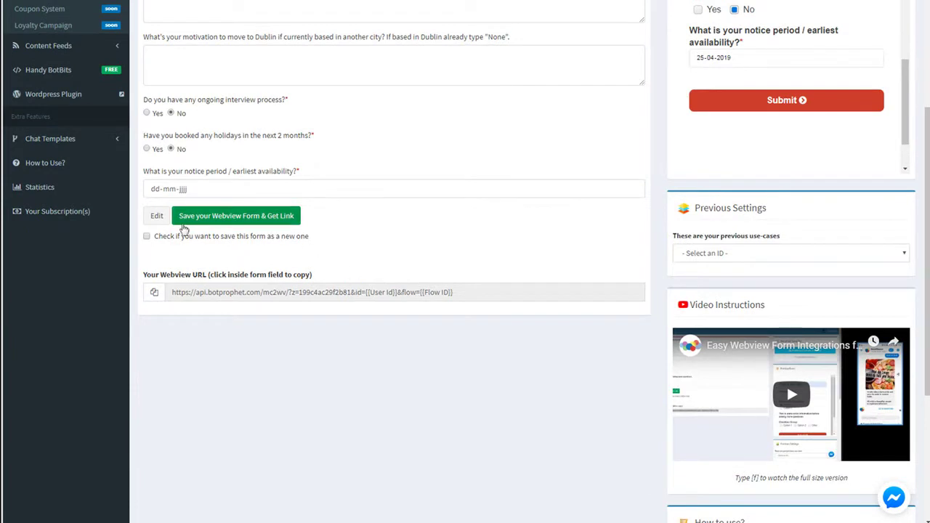
left_click(158, 216)
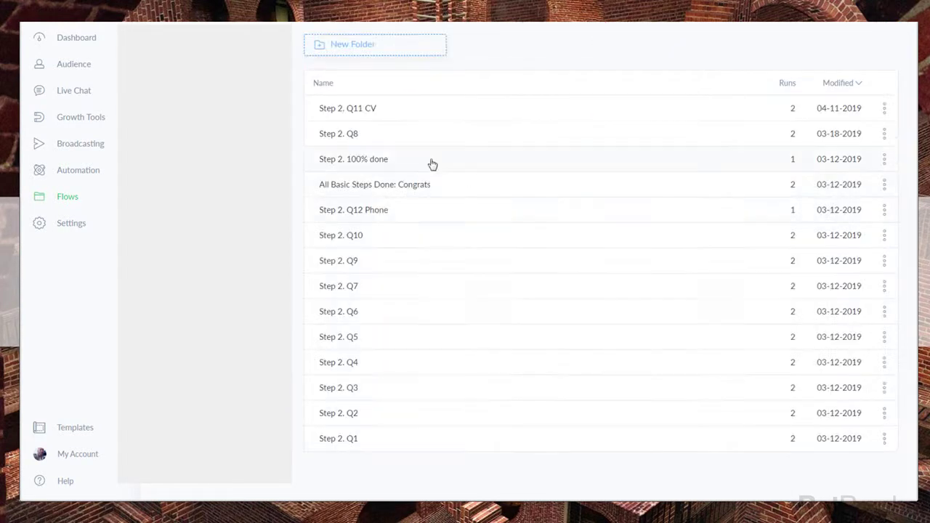
Open the Step 2. Q9 flow in ManyChat and examine its microphone recording messages and connected action
left_click(342, 261)
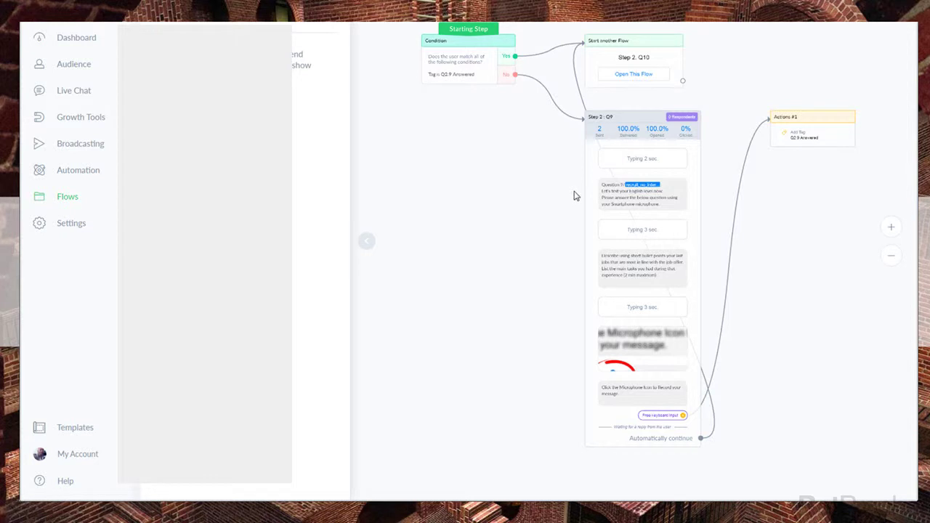
scroll(617, 191, "up", 4)
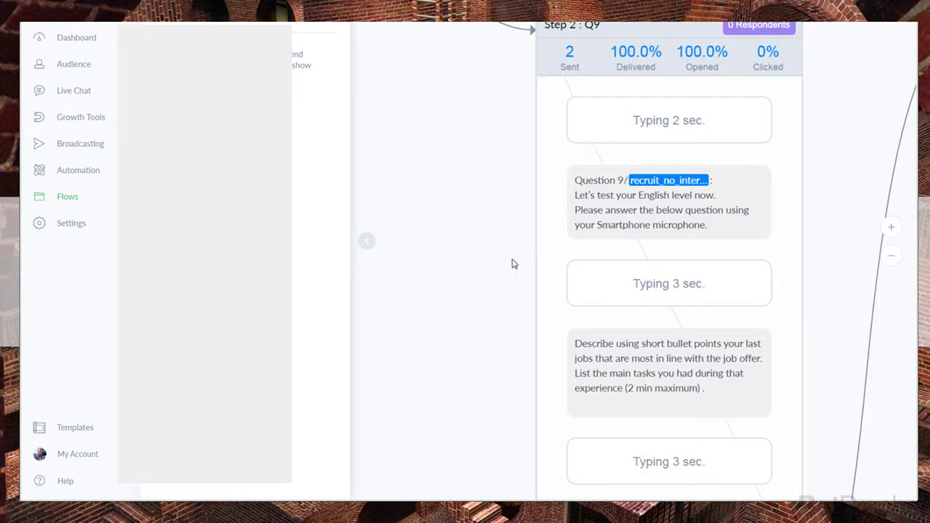
scroll(470, 235, "right", 3)
scroll(735, 173, "down", 2)
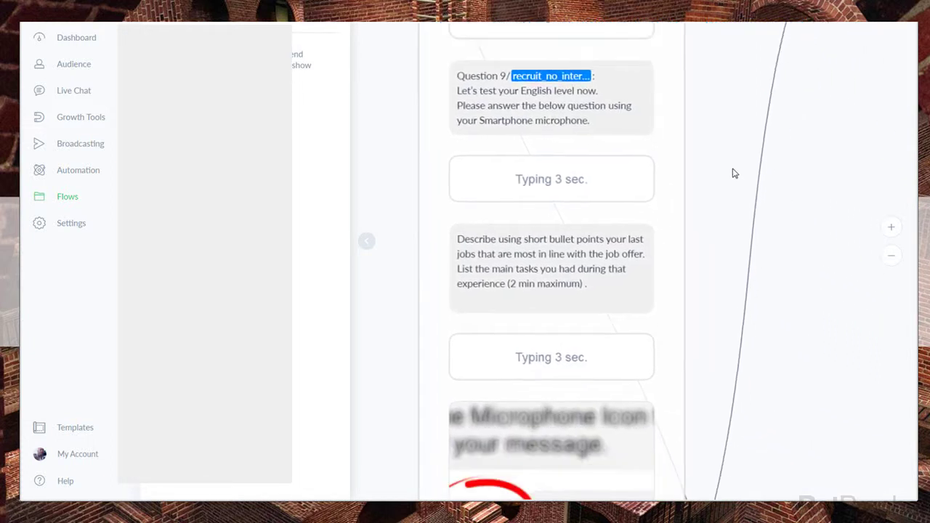
scroll(703, 245, "down", 4)
scroll(675, 221, "down", 2)
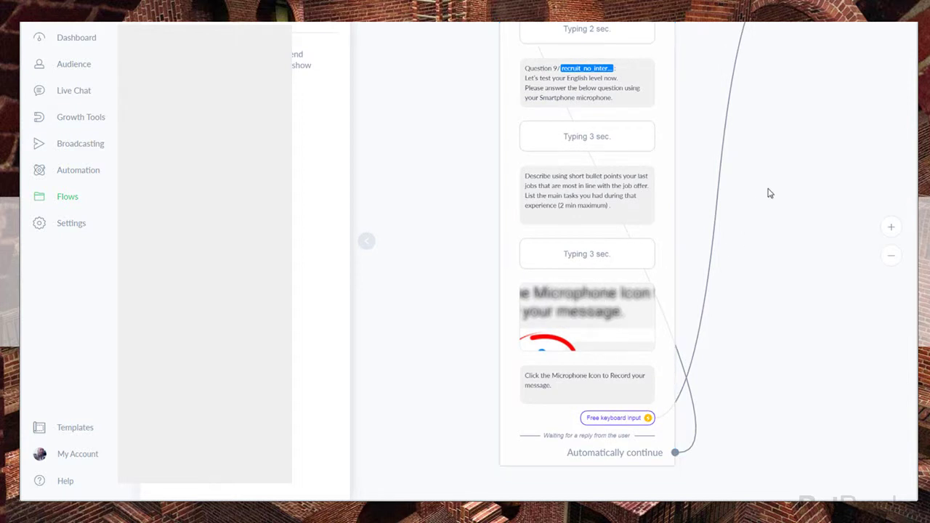
scroll(726, 196, "right", 2)
scroll(676, 226, "up", 3)
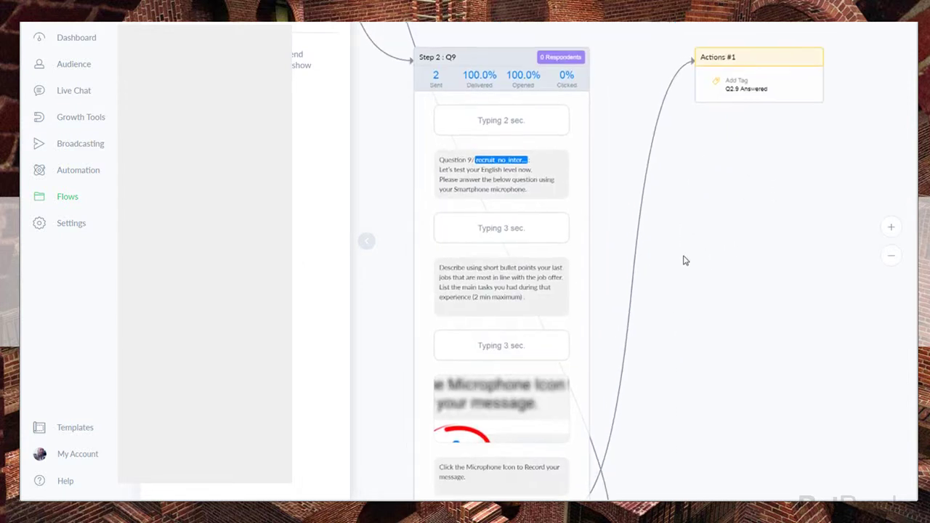
left_click_drag(652, 127, 662, 133)
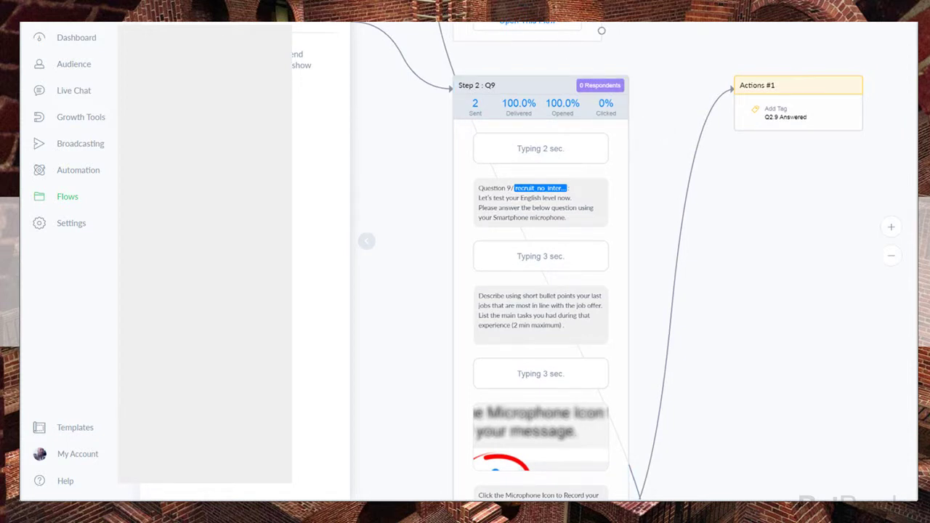
left_click(662, 22)
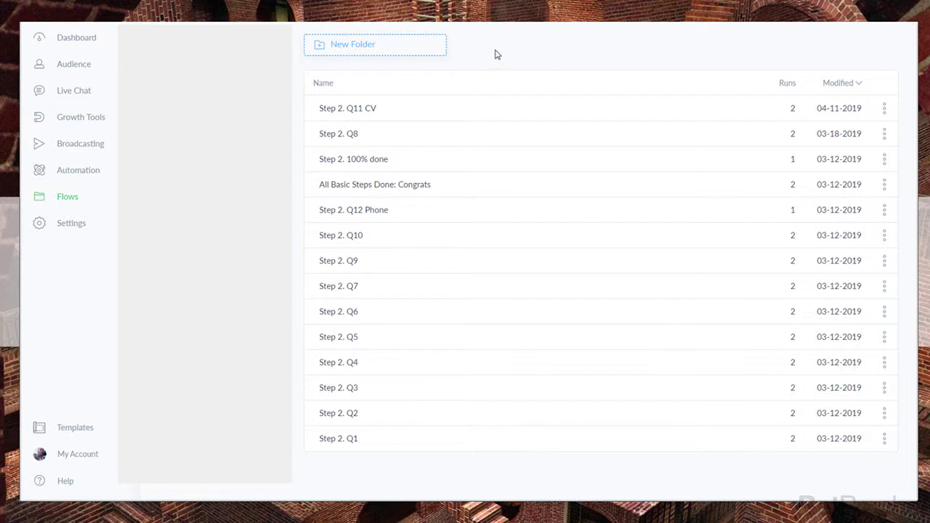
Open the Step 2. Q10 flow and examine its messages asking for a camera-recorded answer
left_click(332, 237)
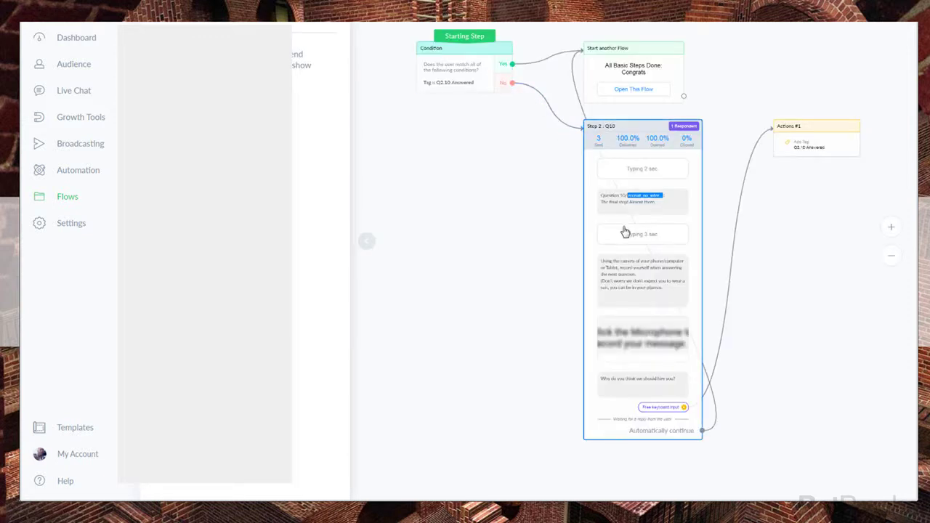
scroll(623, 203, "up", 5)
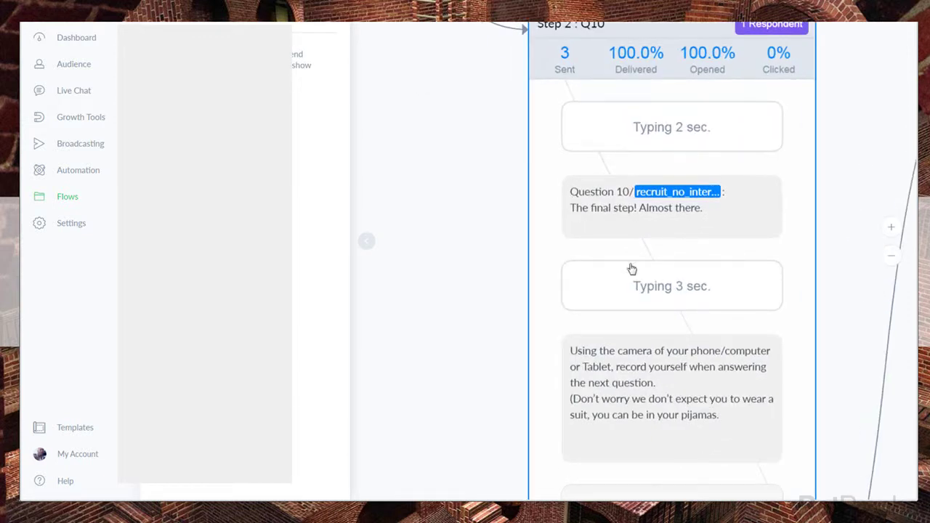
left_click_drag(824, 342, 714, 251)
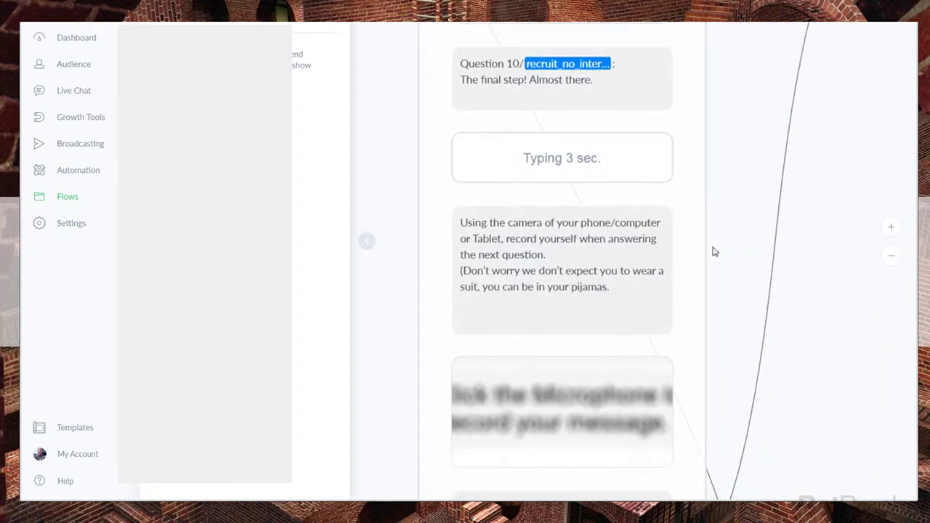
scroll(585, 268, "down", 2)
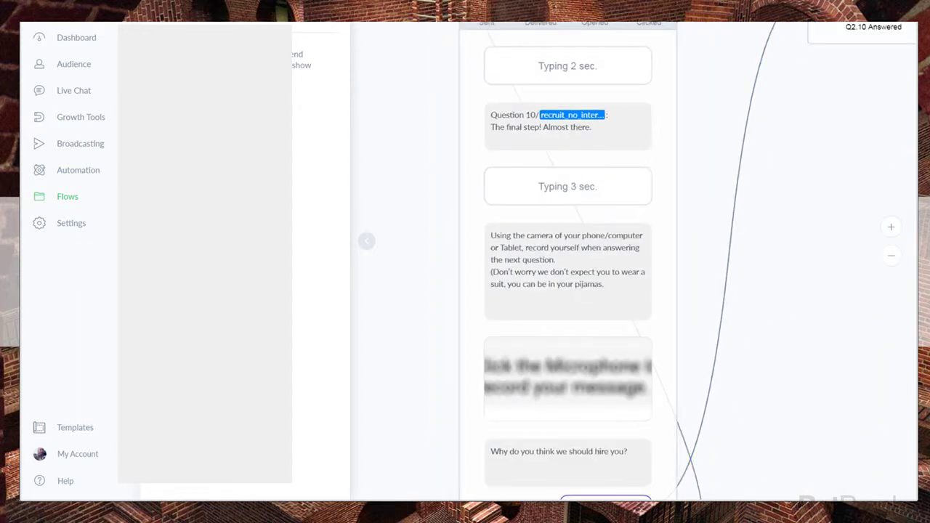
left_click(491, 14)
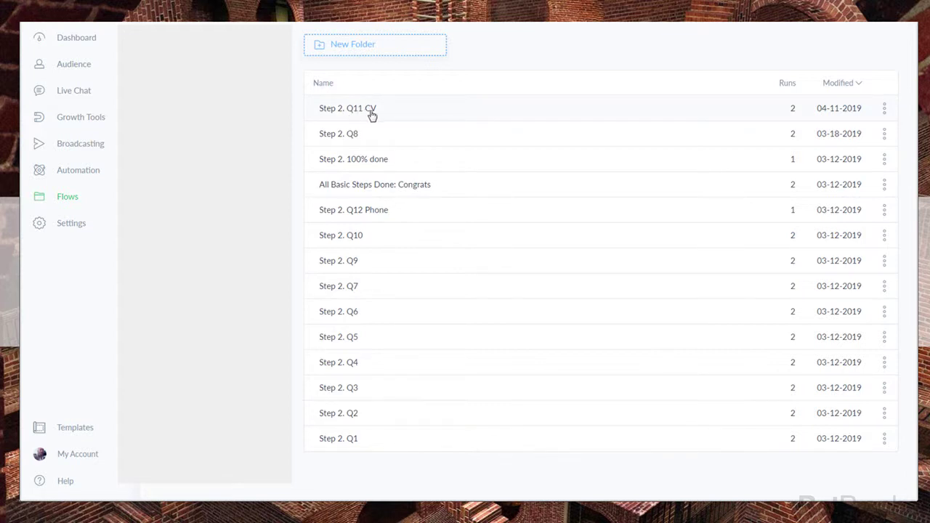
Open the Step 2. Q12 Phone flow and examine its phone number question, connected action and follow-up flow
left_click(367, 212)
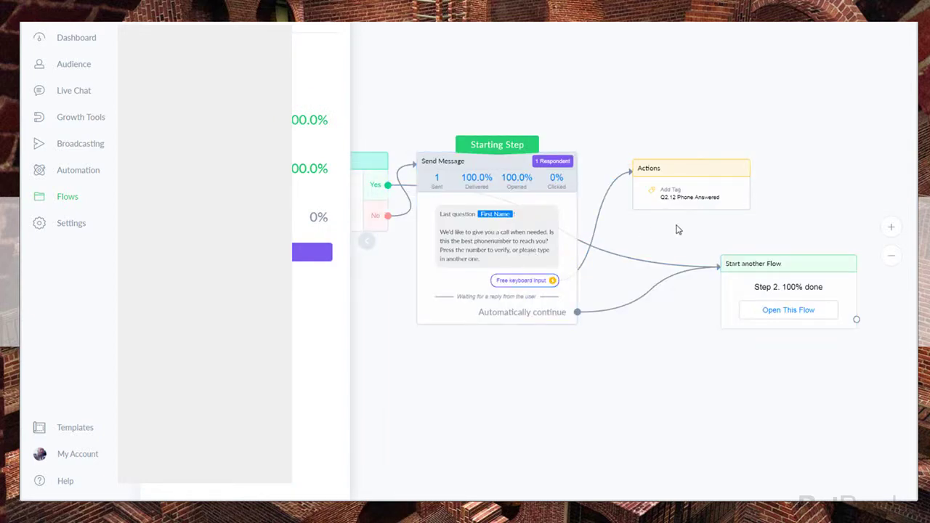
scroll(492, 251, "up", 3)
scroll(476, 253, "down", 2)
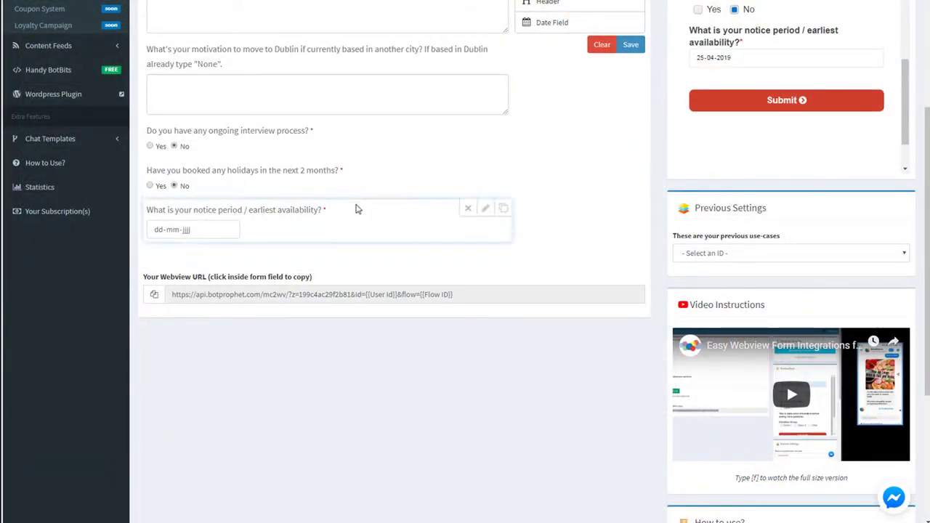
Add a Paragraph element below the notice period question in the BotProphet webview form and set its type to blockquote
scroll(363, 205, "up", 3)
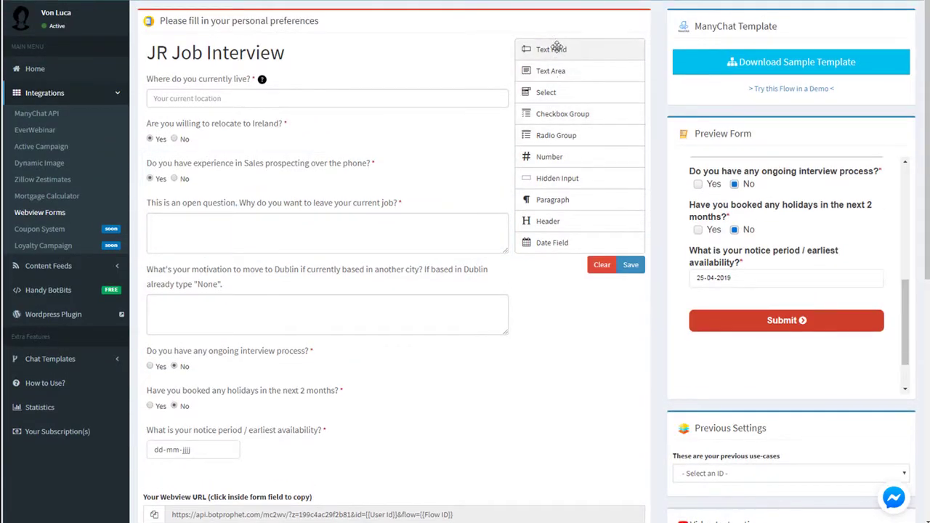
left_click(546, 201)
scroll(366, 252, "down", 6)
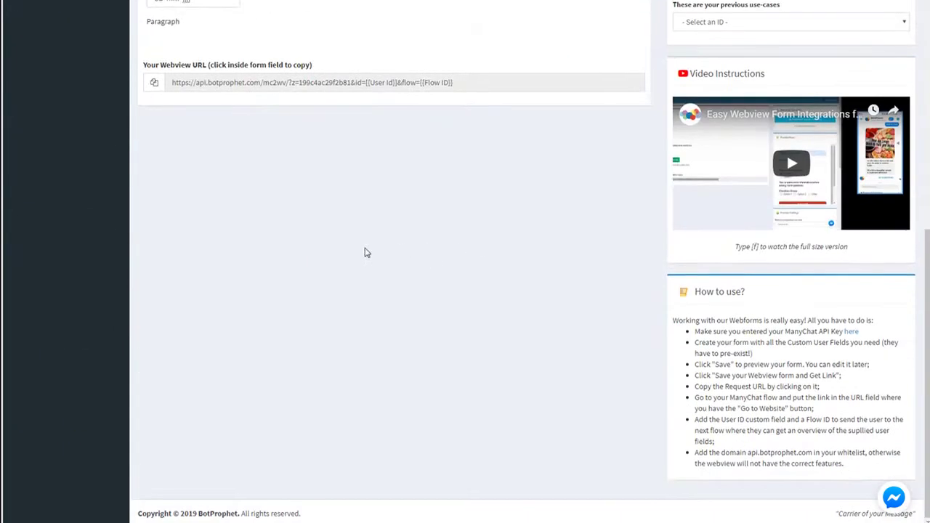
scroll(351, 229, "up", 3)
mouse_move(415, 187)
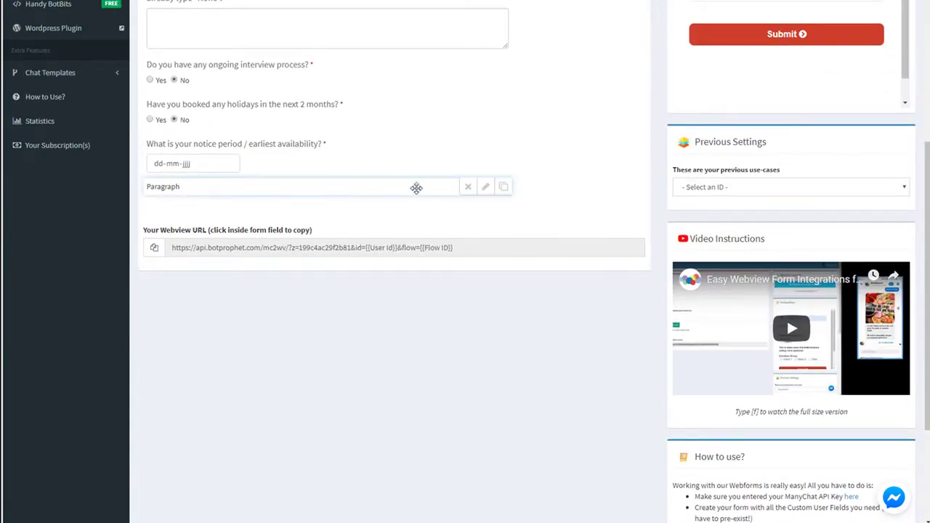
left_click(486, 189)
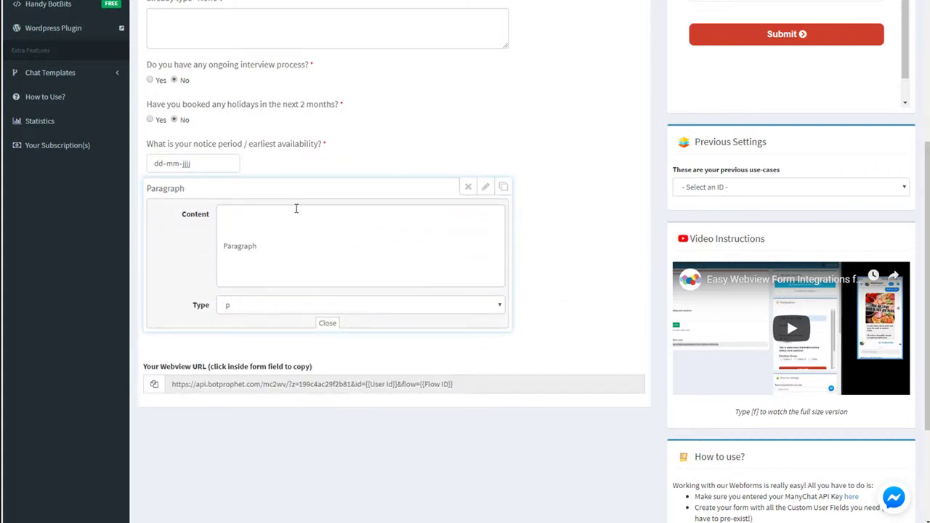
left_click(264, 244)
left_click(267, 306)
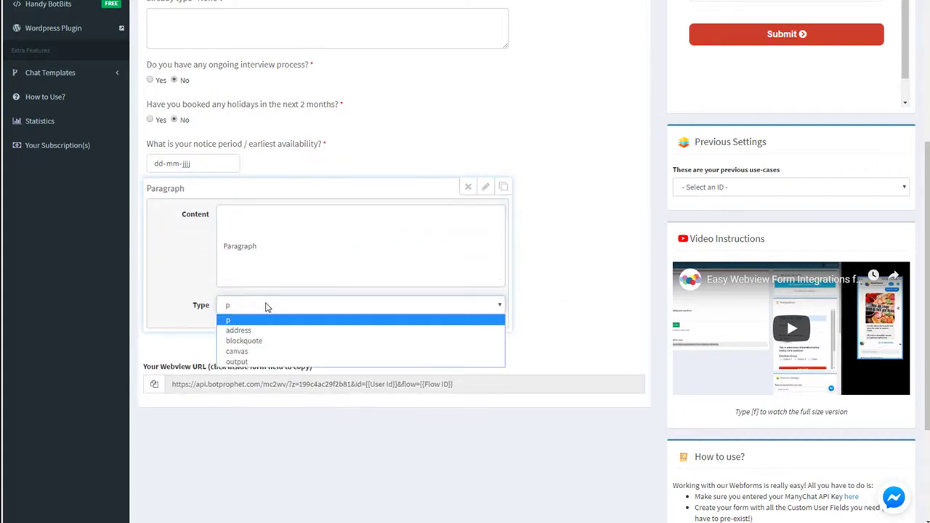
left_click(245, 342)
Replace the paragraph's content with "Thank you for answering these questions, please press submit to go to the next step!" and finish editing it
left_click_drag(266, 248, 206, 250)
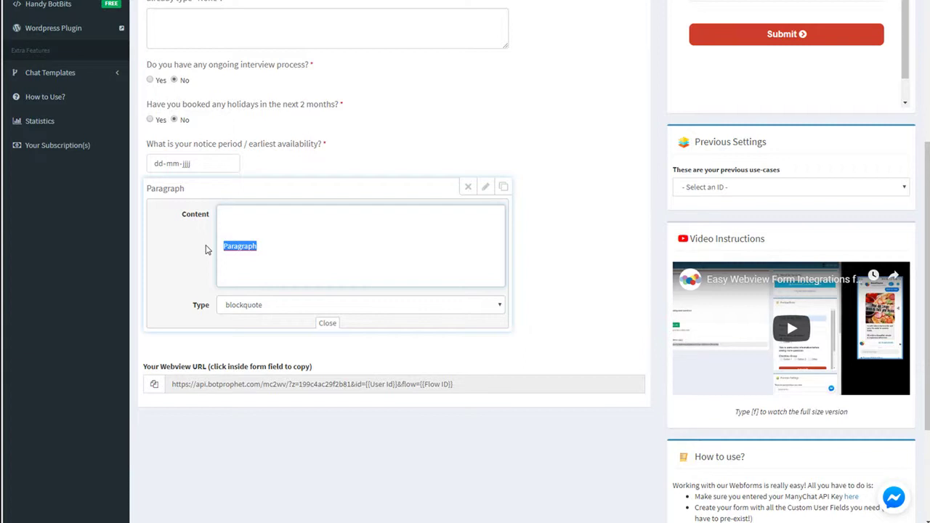
type("T")
type("swee")
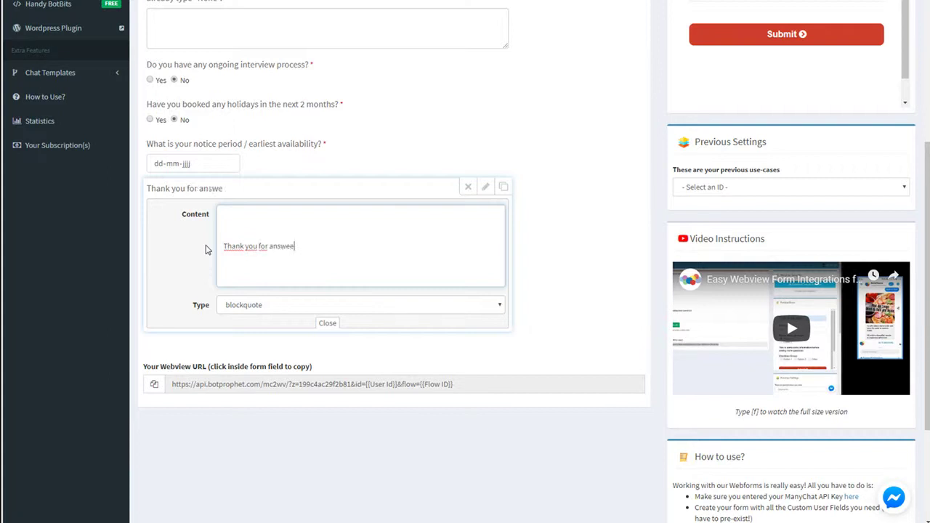
type("ing")
key("Right")
key("Right")
key("Right")
key("BackSpace")
type("r")
key("End")
type("these que")
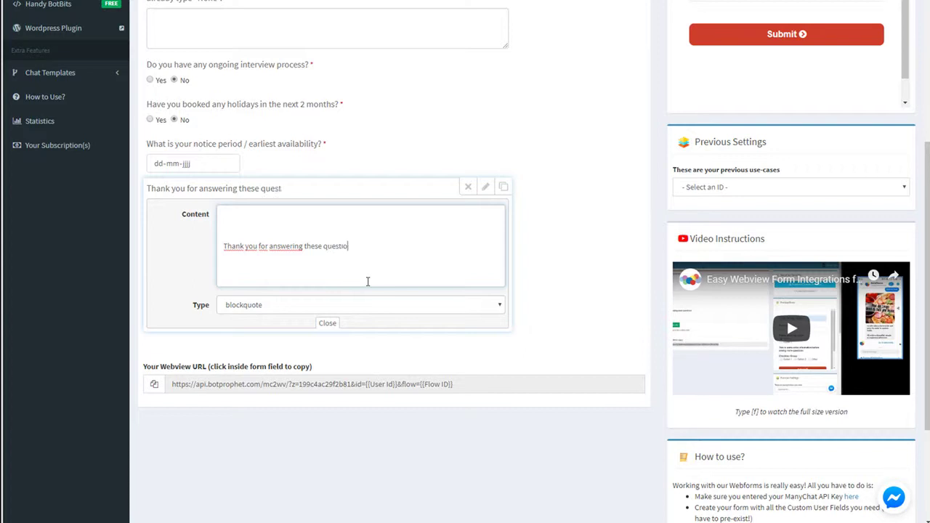
type("stions, please ")
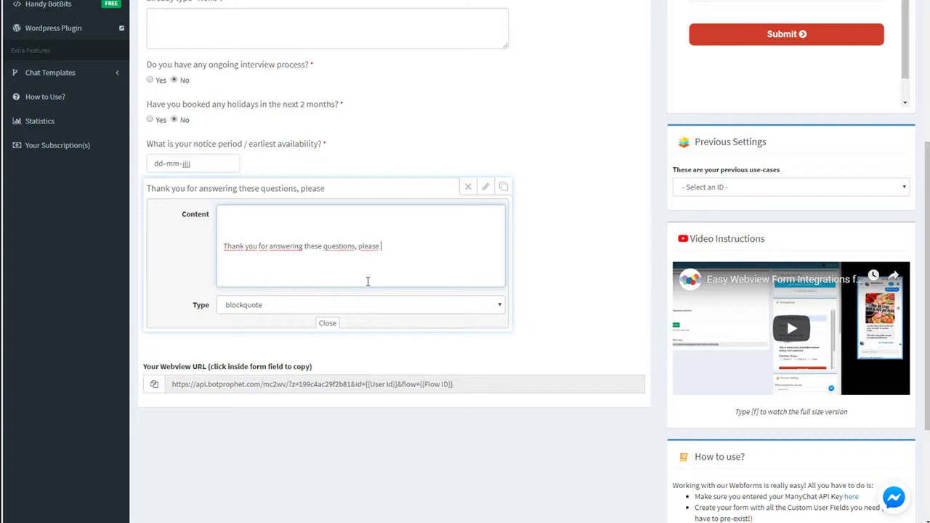
type("press submit to ")
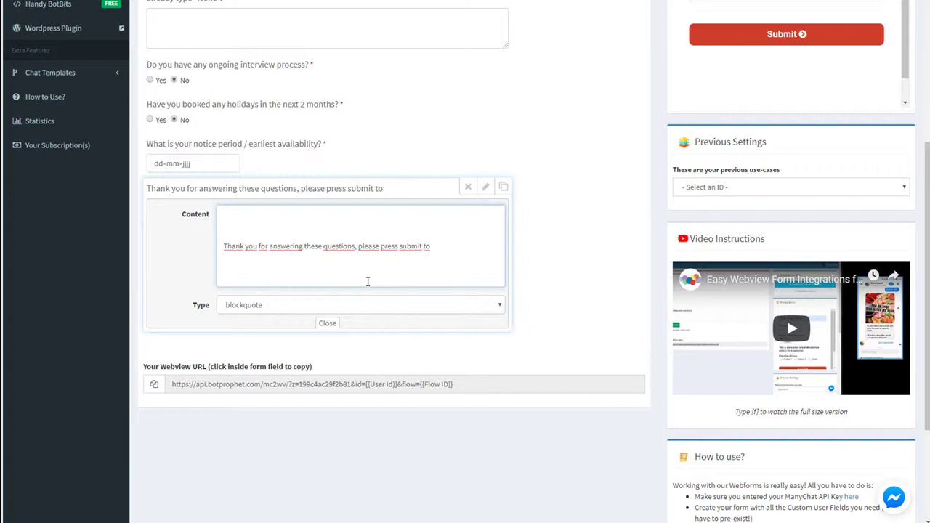
type("go to the next step!")
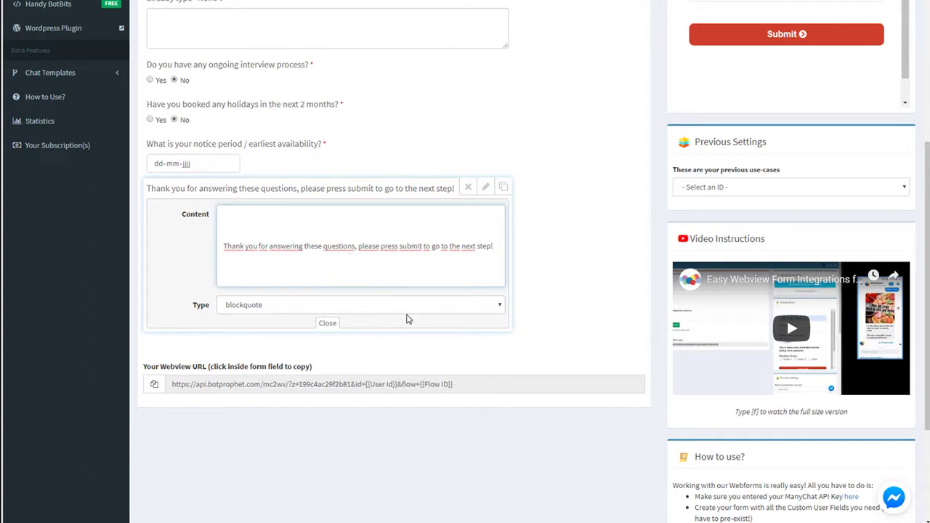
left_click(327, 324)
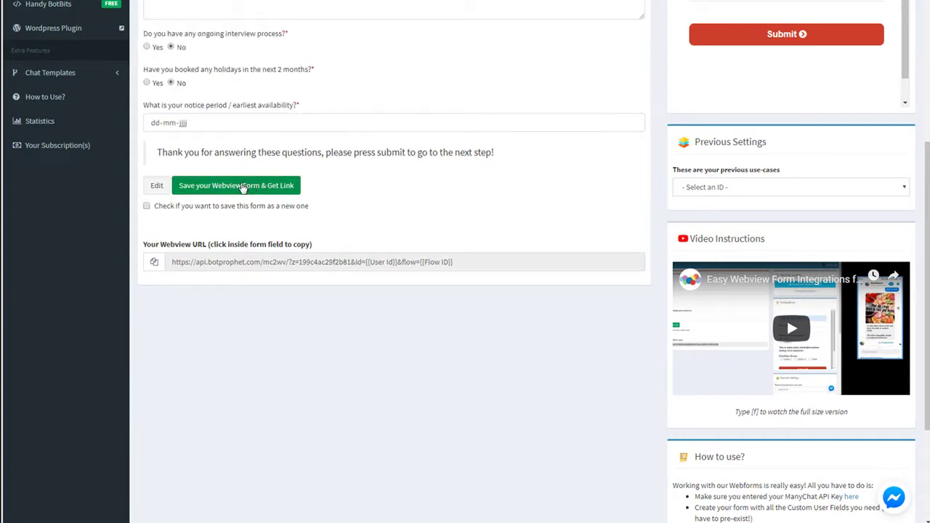
Save the updated webview form and check the closing thank-you message in the preview
left_click(243, 186)
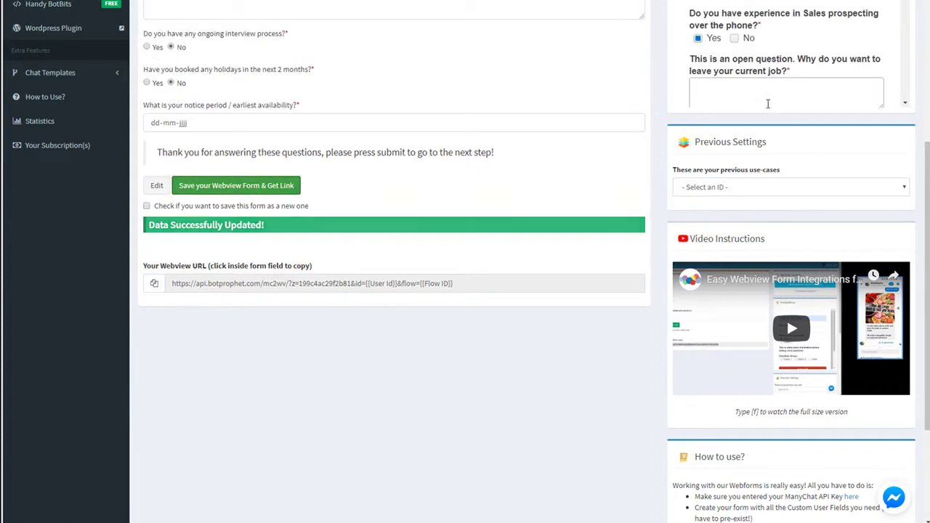
scroll(750, 94, "up", 1)
scroll(751, 94, "up", 2)
scroll(763, 185, "down", 5)
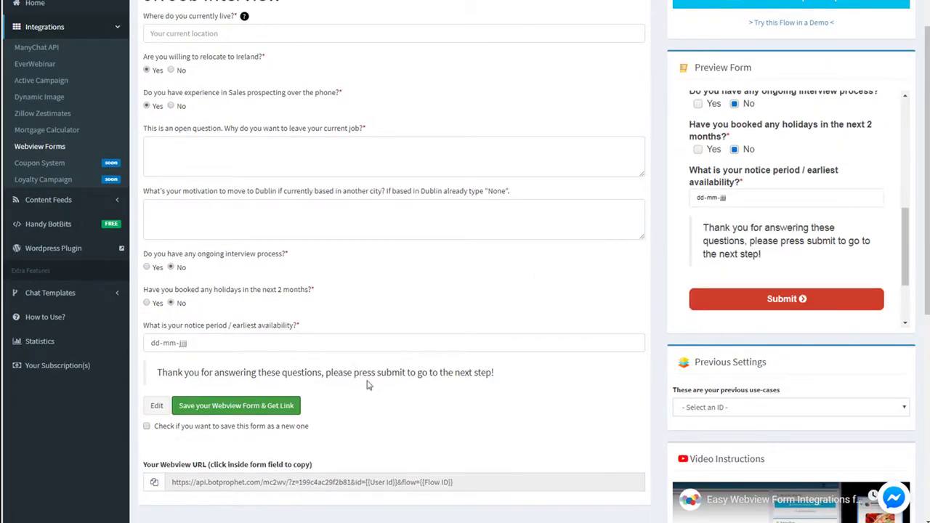
Reopen the webview form for editing, save its layout again, and copy the webview URL
left_click(157, 405)
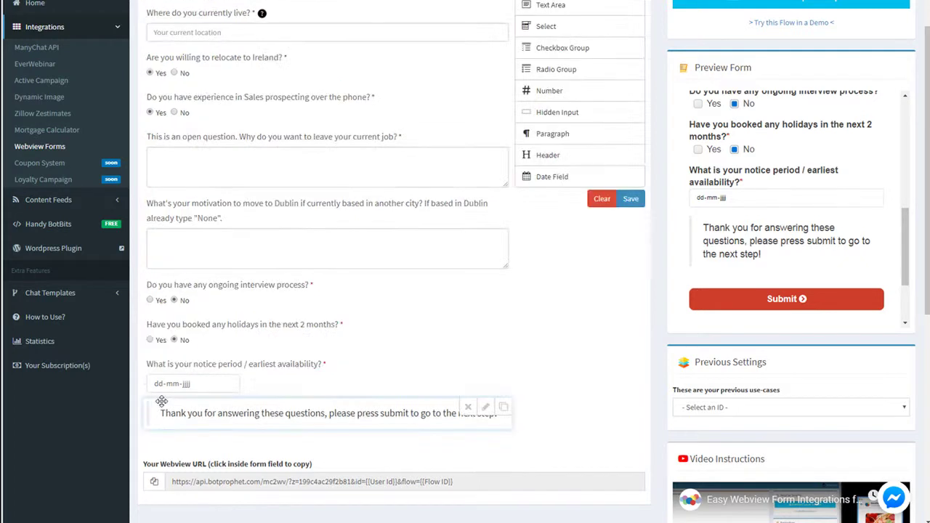
left_click(629, 199)
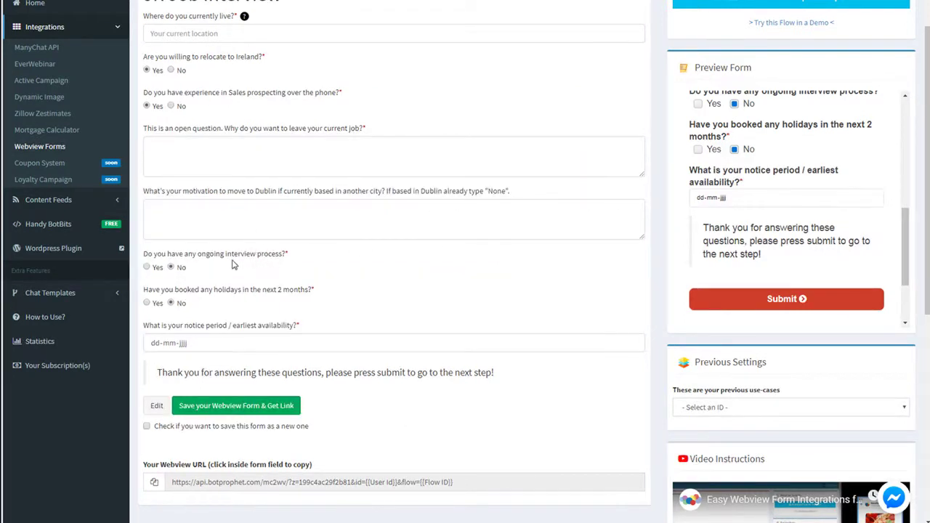
scroll(234, 264, "down", 3)
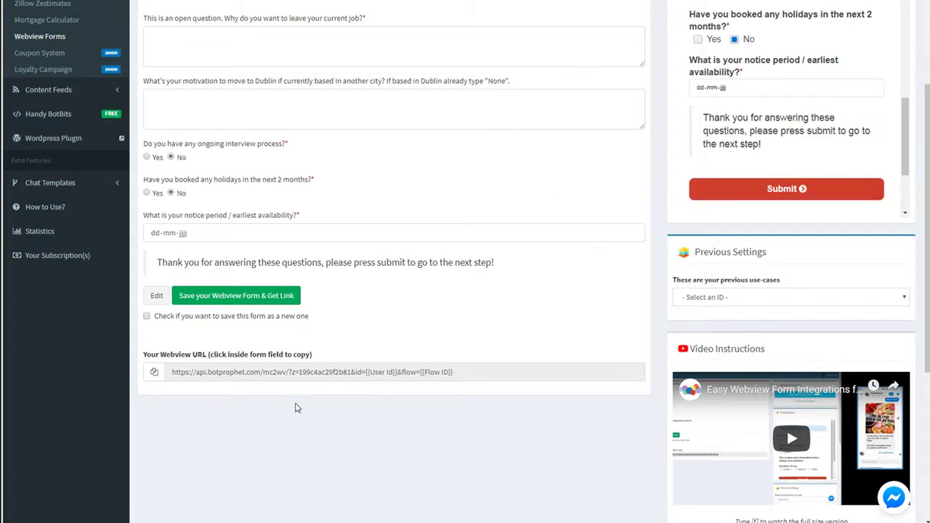
left_click(319, 371)
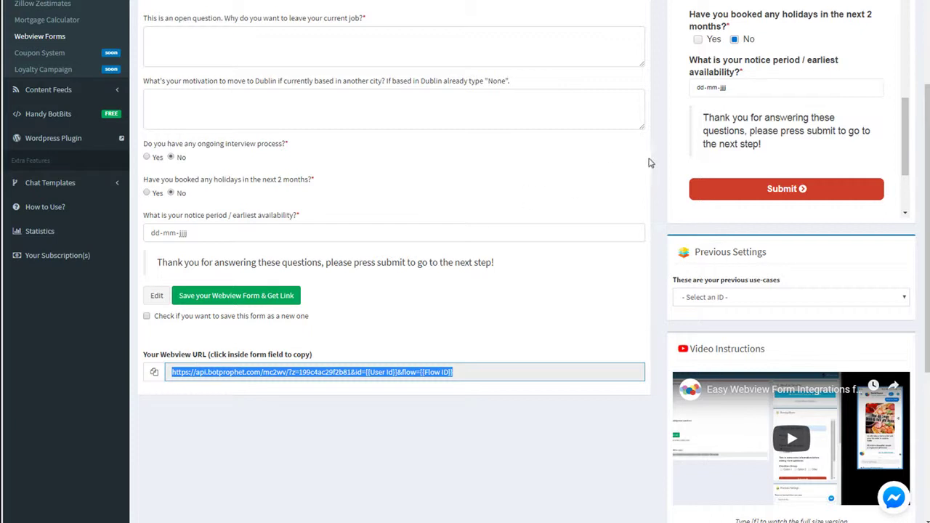
Switch the option to save the form as a new one on and off, and view the previous use-cases list
left_click(146, 318)
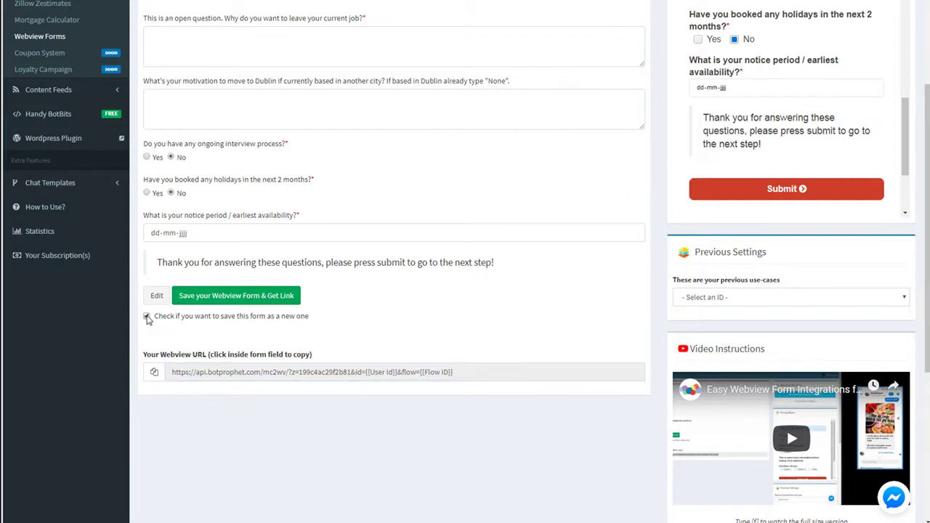
left_click(147, 317)
left_click(709, 302)
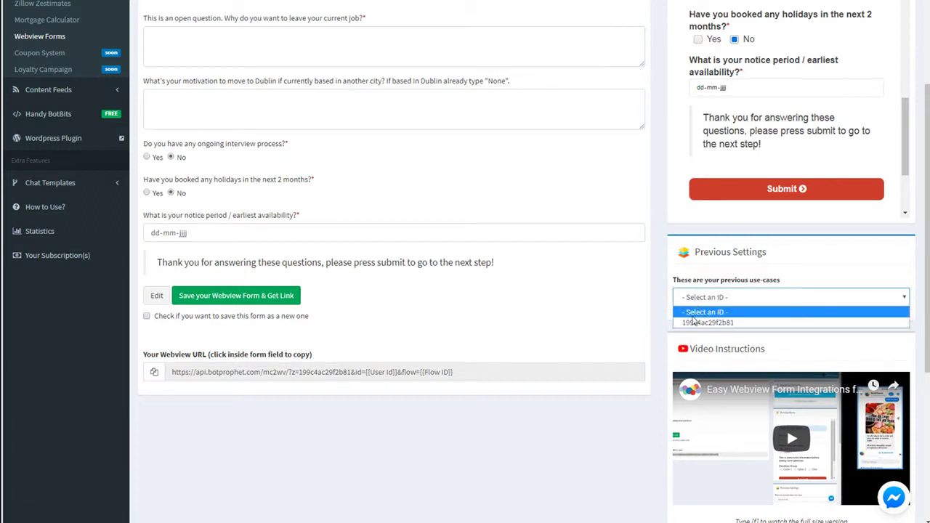
left_click(696, 303)
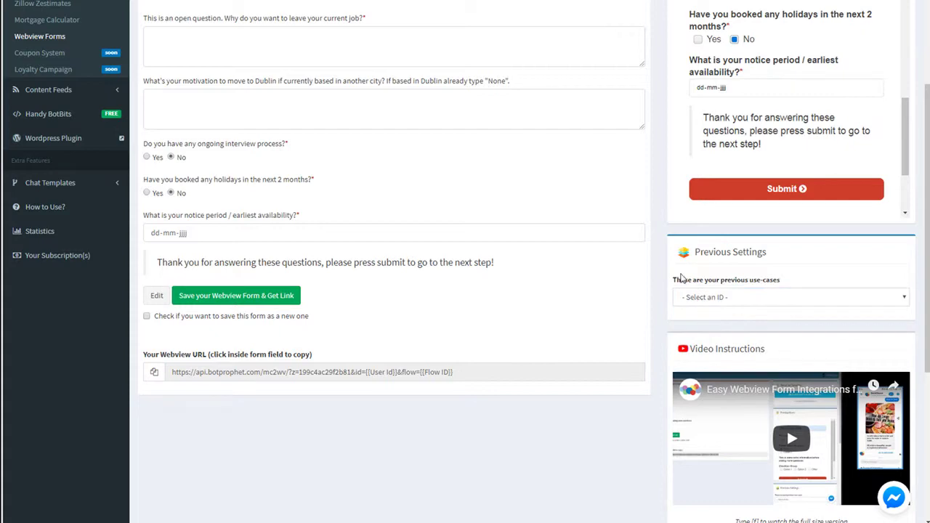
Test the Yes answer to the holidays question in the preview and review the form's questions from its title downward
scroll(660, 271, "up", 3)
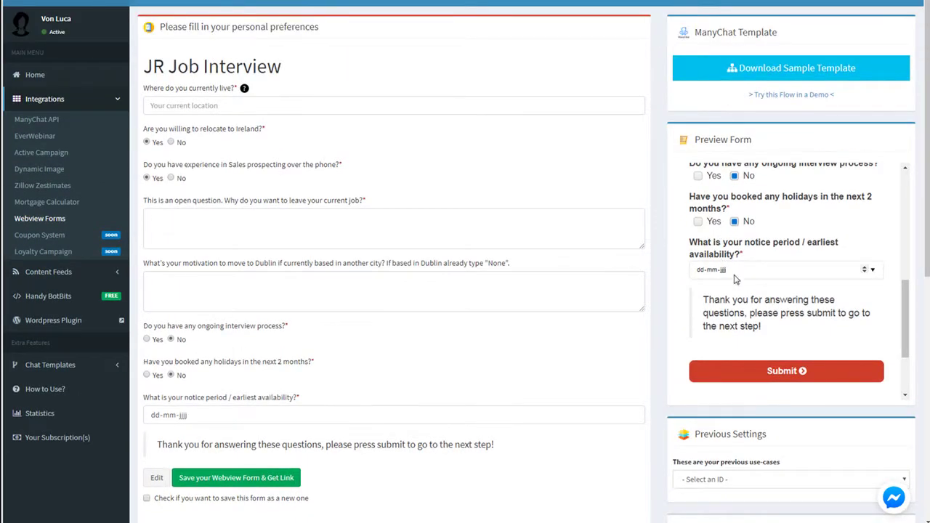
left_click(698, 221)
scroll(714, 244, "up", 3)
scroll(715, 245, "up", 3)
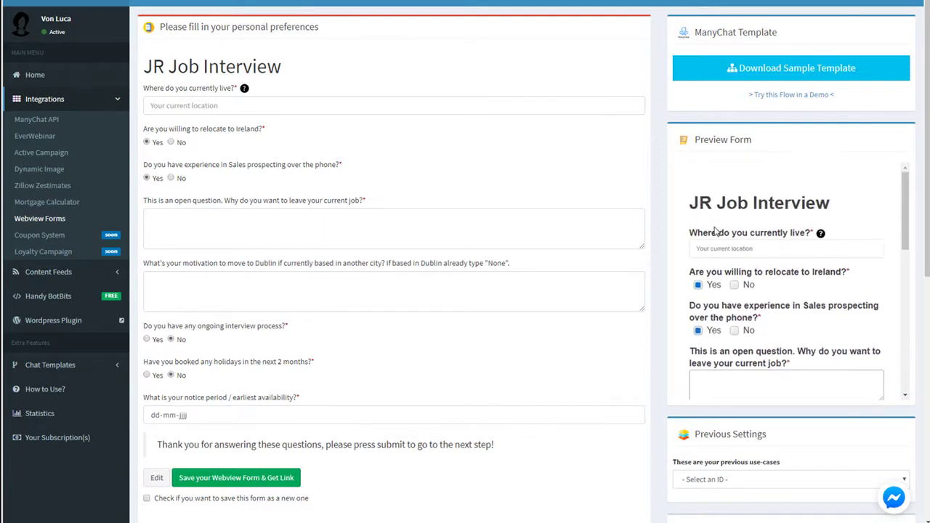
scroll(727, 228, "down", 2)
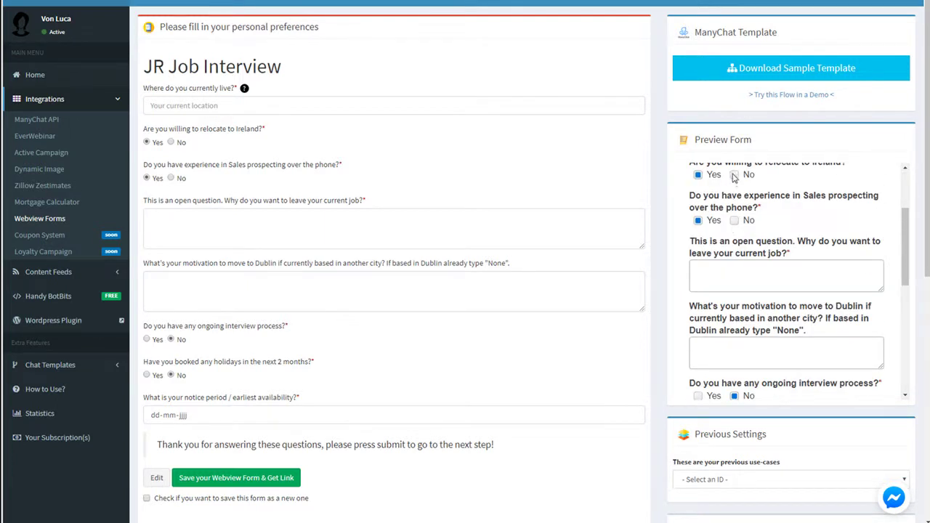